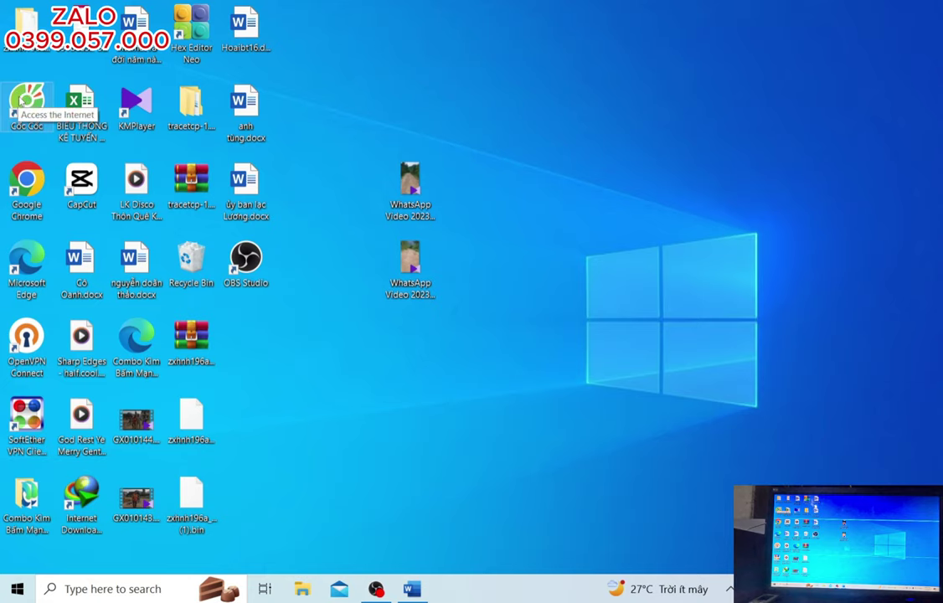
Launch Cốc Cốc, open an incognito window and browse to 192.168.1.1
double_click(20, 99)
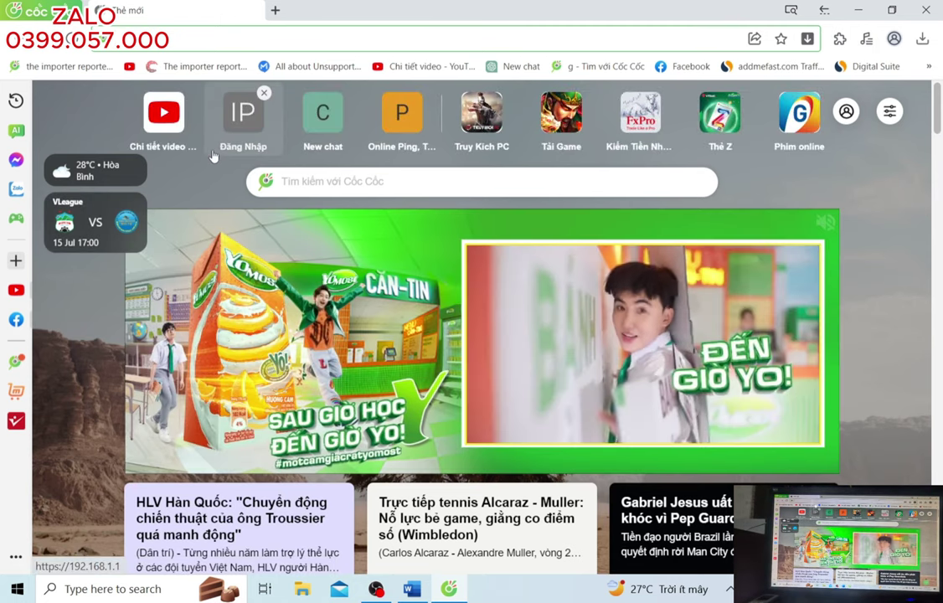
key(ctrl+shift+n)
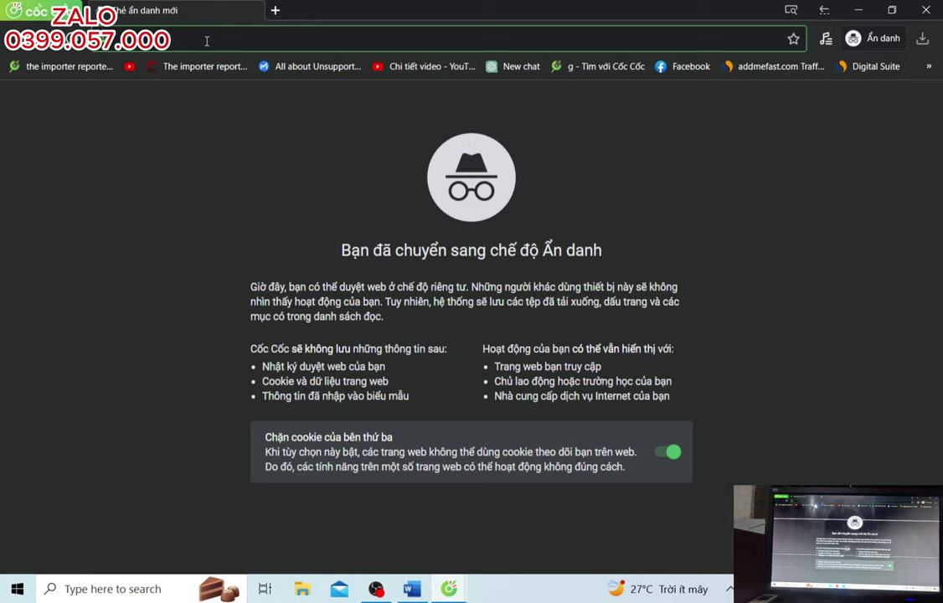
text(192)
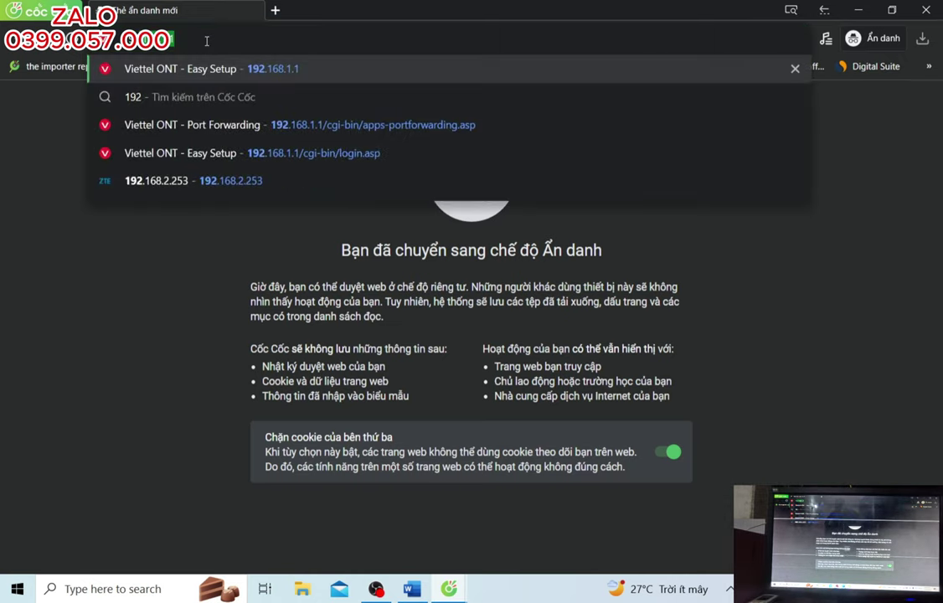
text(.168.1.1)
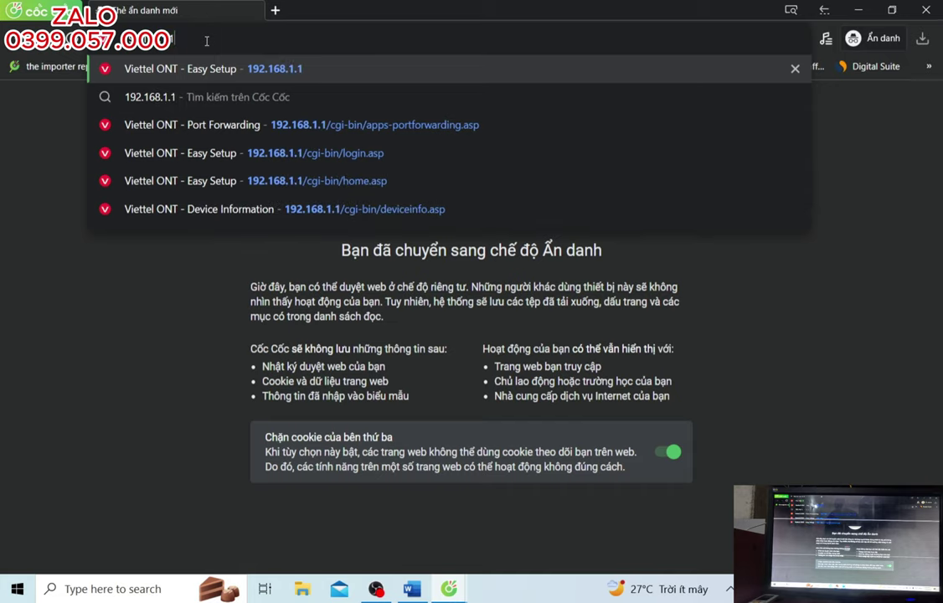
key(Return)
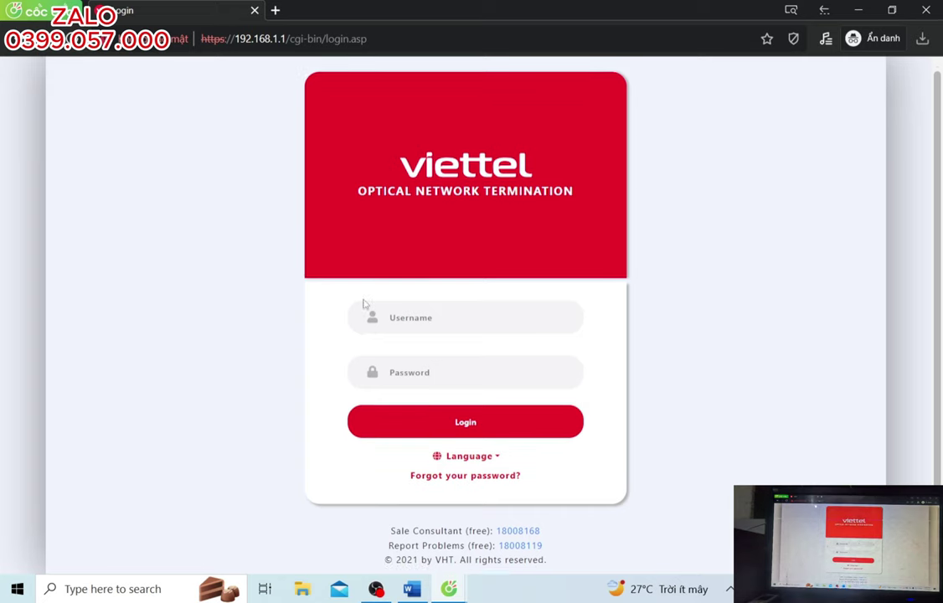
Enter admin as the login username and move to the password field
click(426, 323)
text(admin)
key(Tab)
right_click(423, 373)
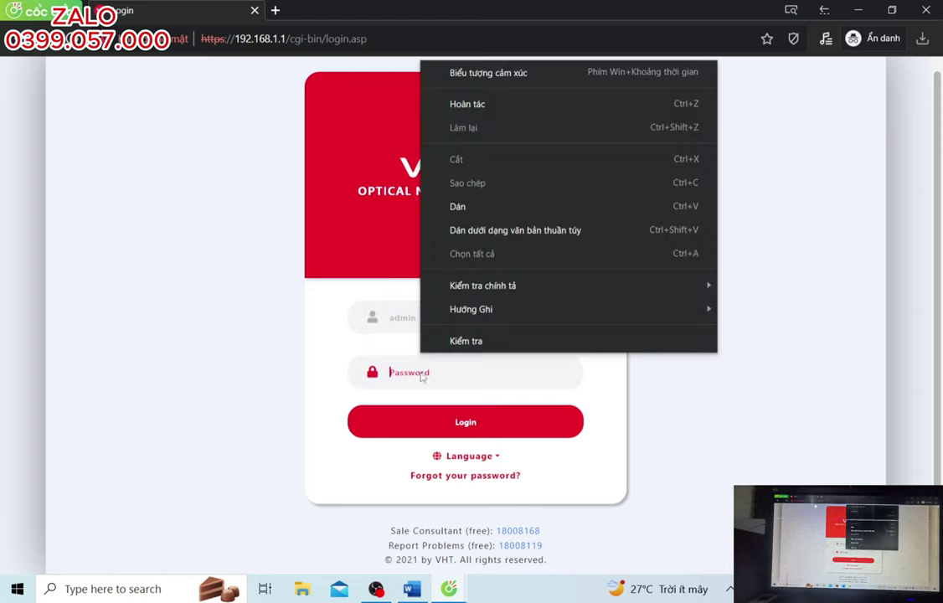
click(277, 9)
In a new incognito tab, paste the router password and copy it back as plain text
click(276, 8)
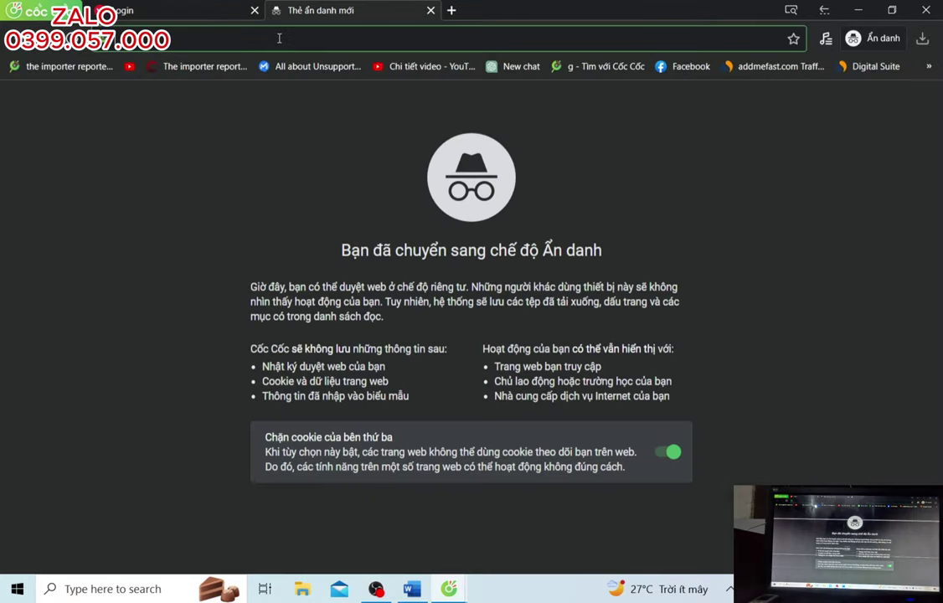
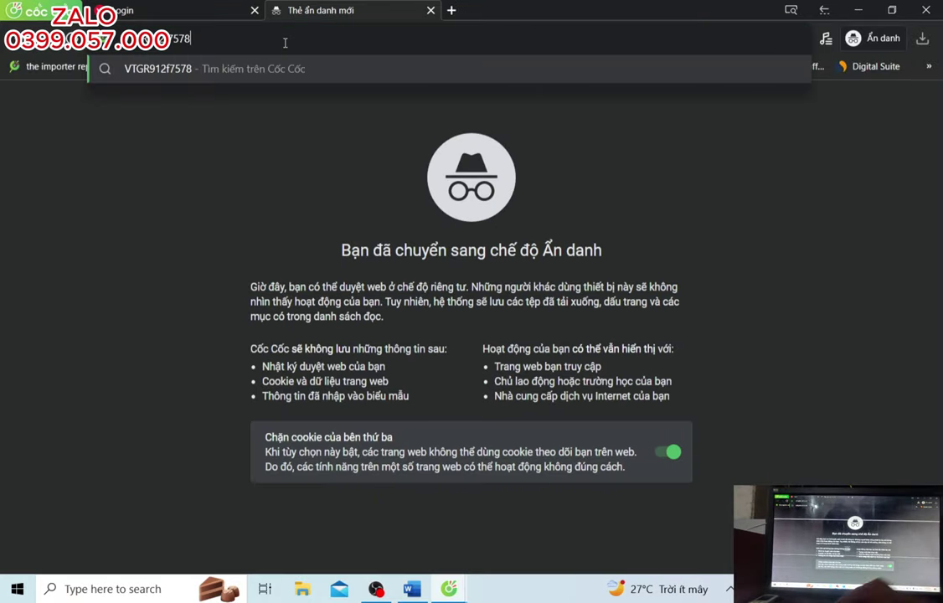
key(ctrl+a)
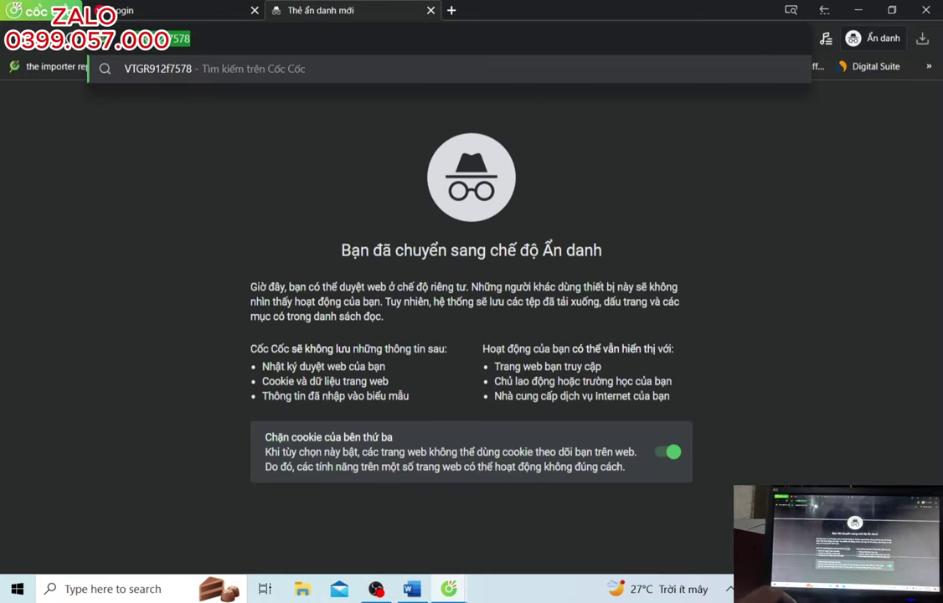
click(195, 37)
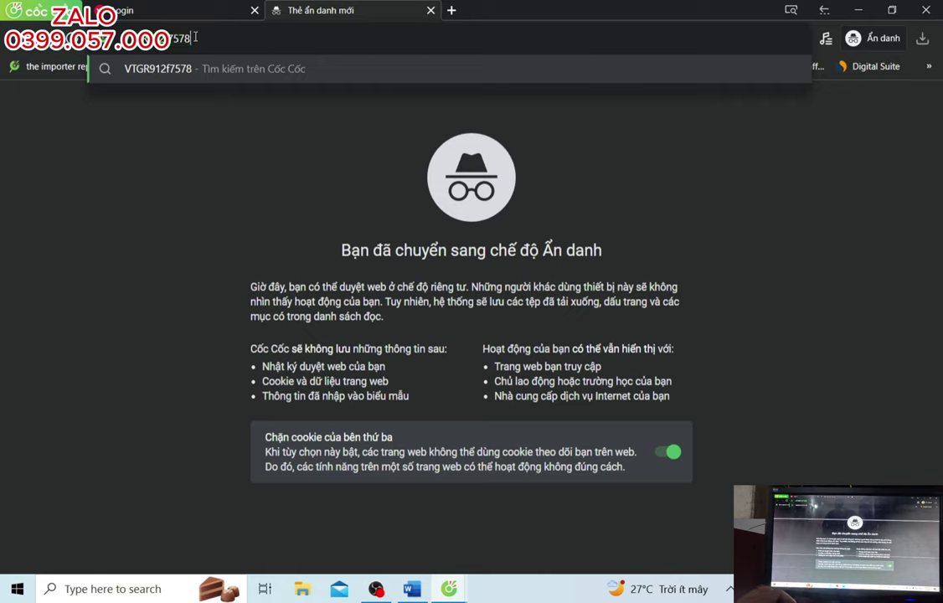
key(ctrl+a)
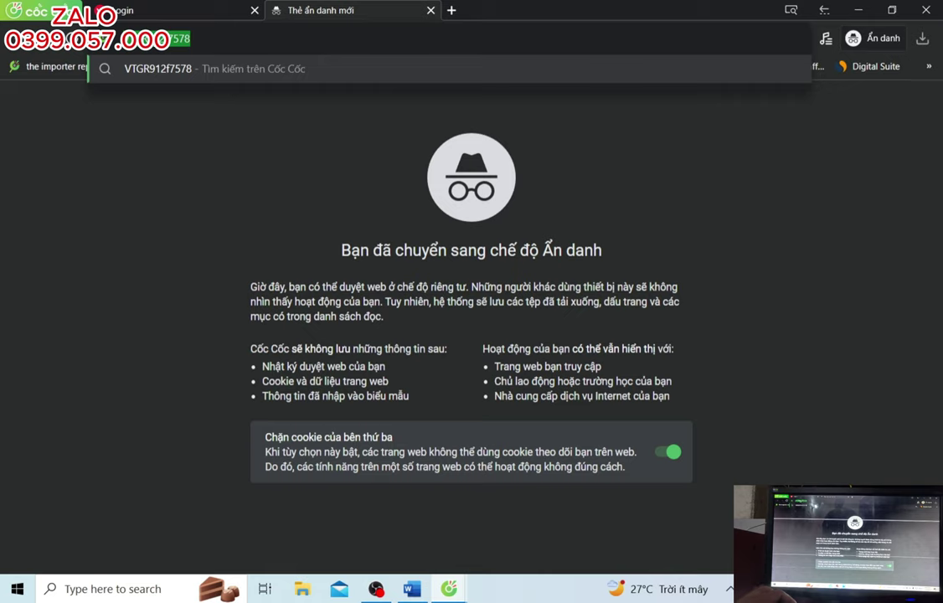
right_click(149, 39)
click(214, 132)
Paste the password as plain text into the login form and log in
click(160, 12)
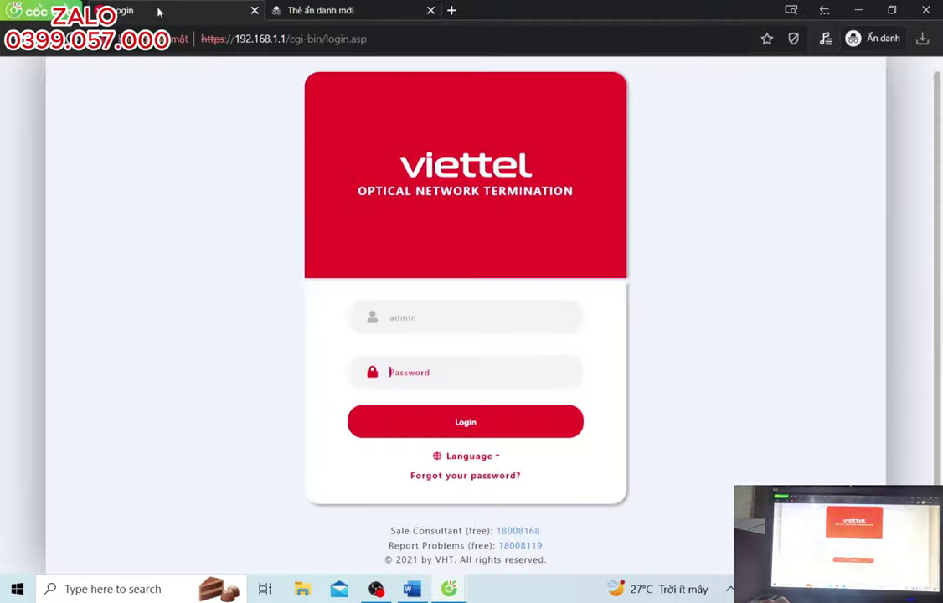
right_click(432, 371)
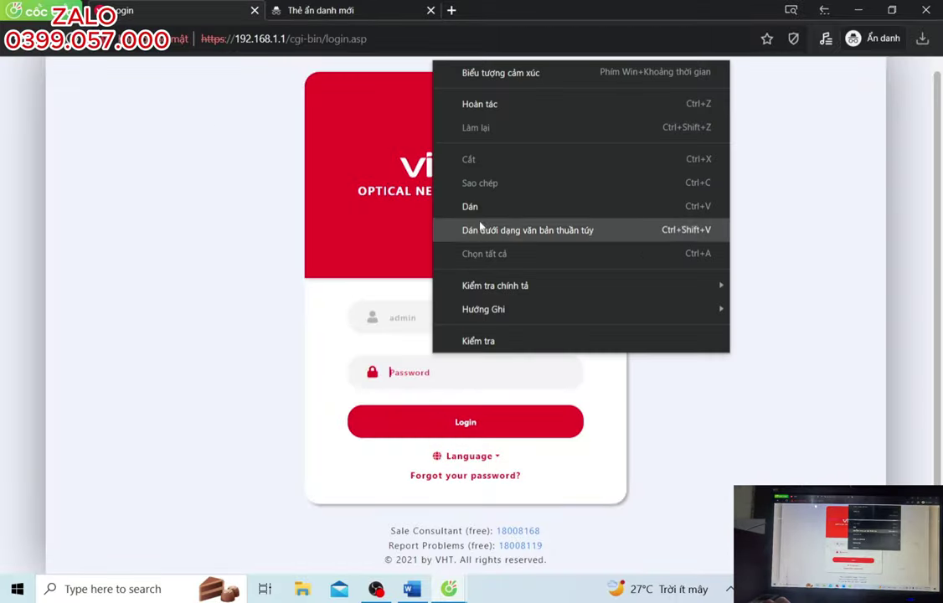
click(480, 226)
click(468, 423)
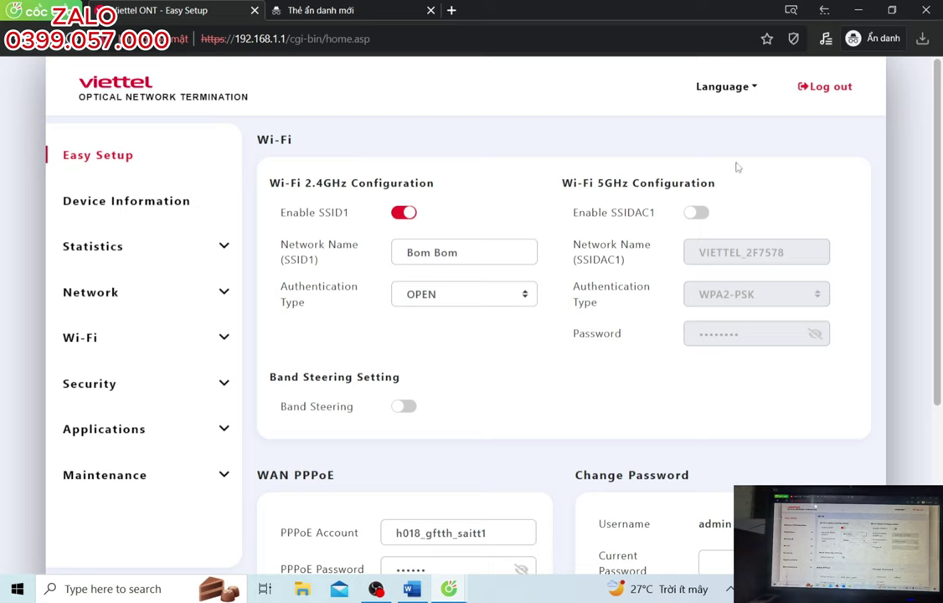
Switch the interface language to Tiếng Việt and back to English
click(730, 90)
click(742, 119)
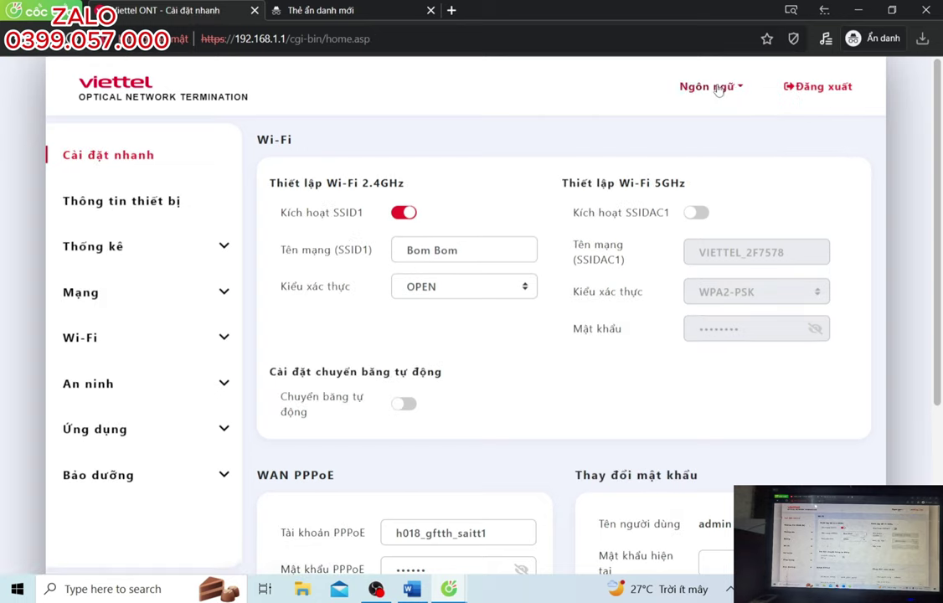
click(718, 89)
click(718, 138)
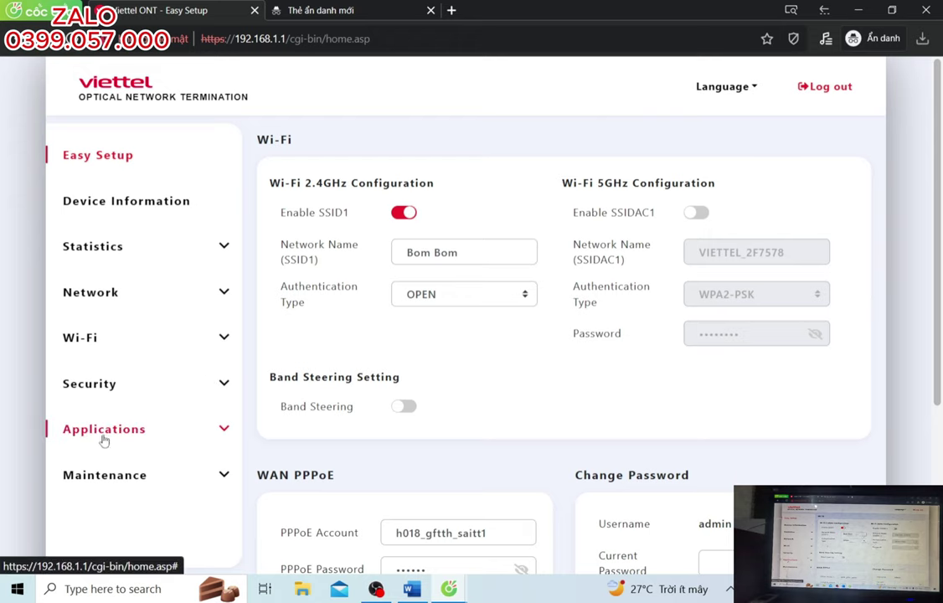
Expand Applications in the sidebar and open Port Forwarding
click(224, 428)
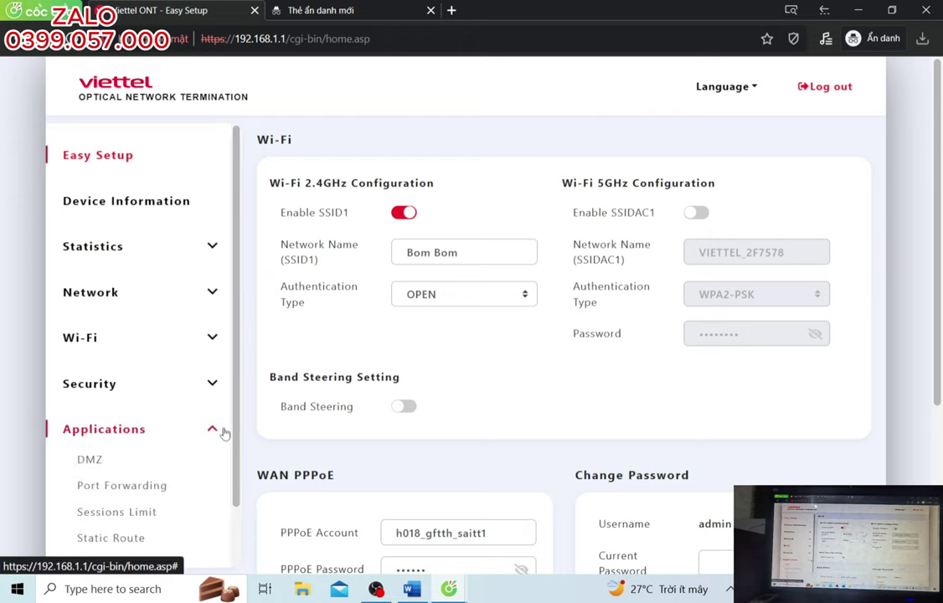
scroll(99, 446, down, 2)
scroll(92, 444, down, 3)
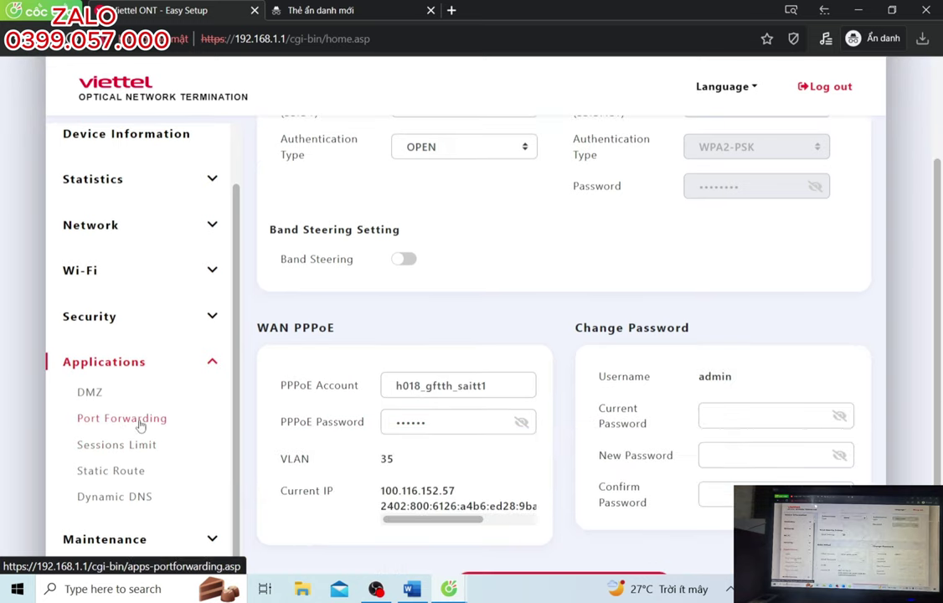
click(140, 427)
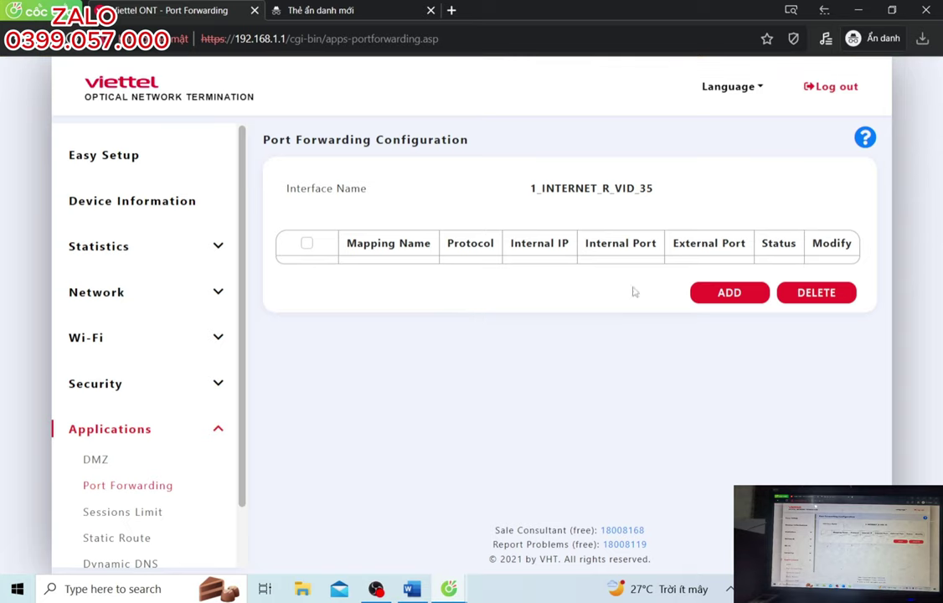
Add a new forwarding rule named 1 with internal IP 192.168.1.66
click(725, 295)
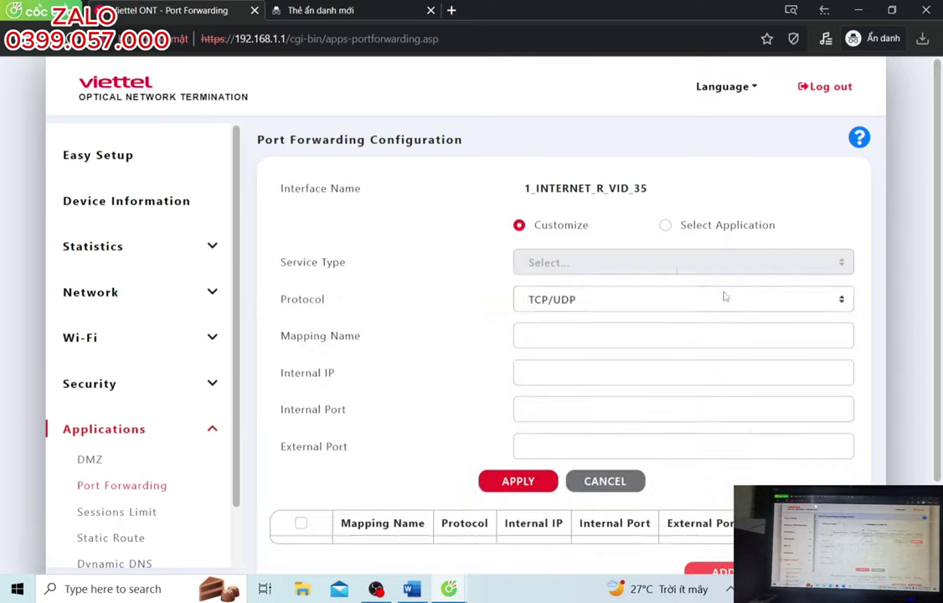
click(609, 336)
scroll(609, 338, down, 2)
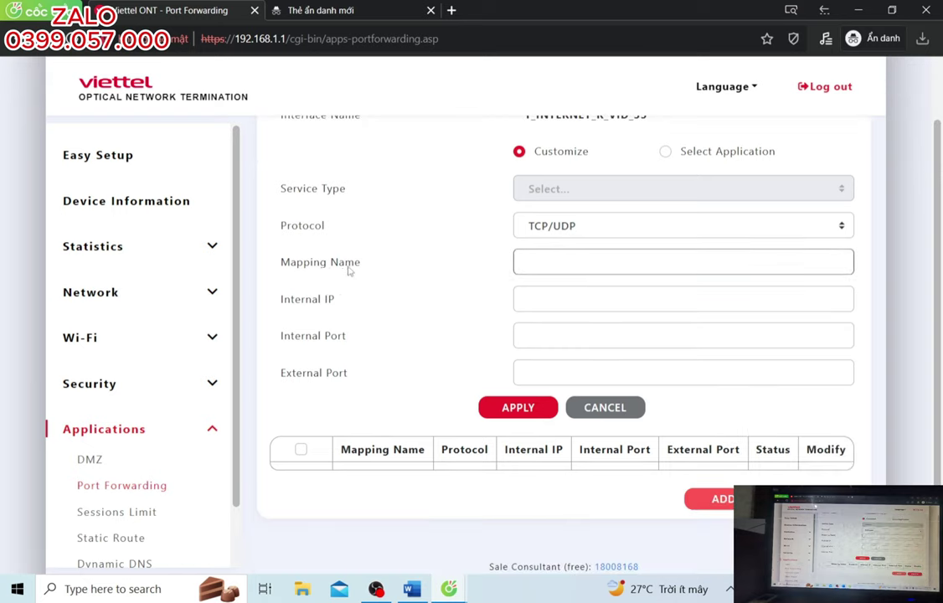
click(557, 261)
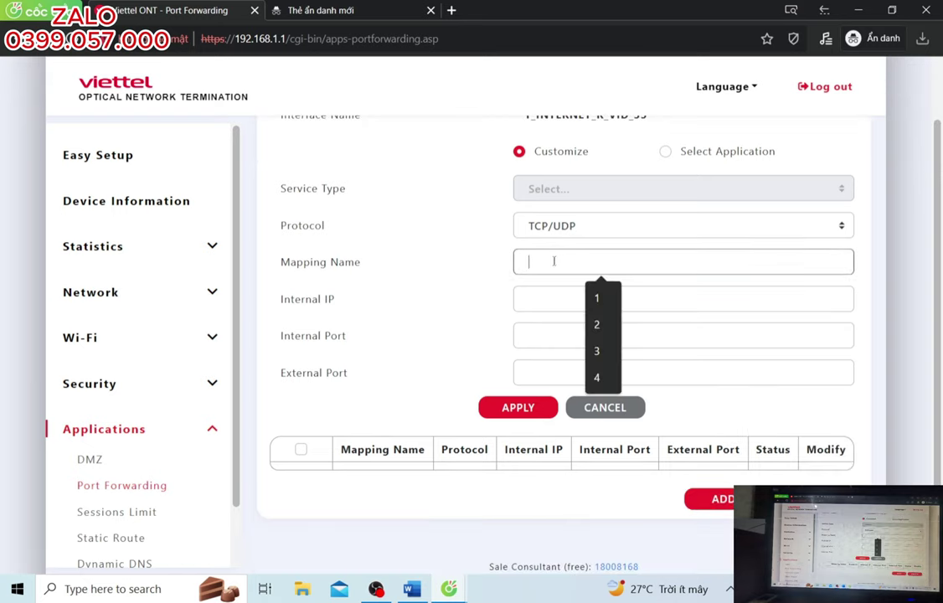
text(1)
click(561, 297)
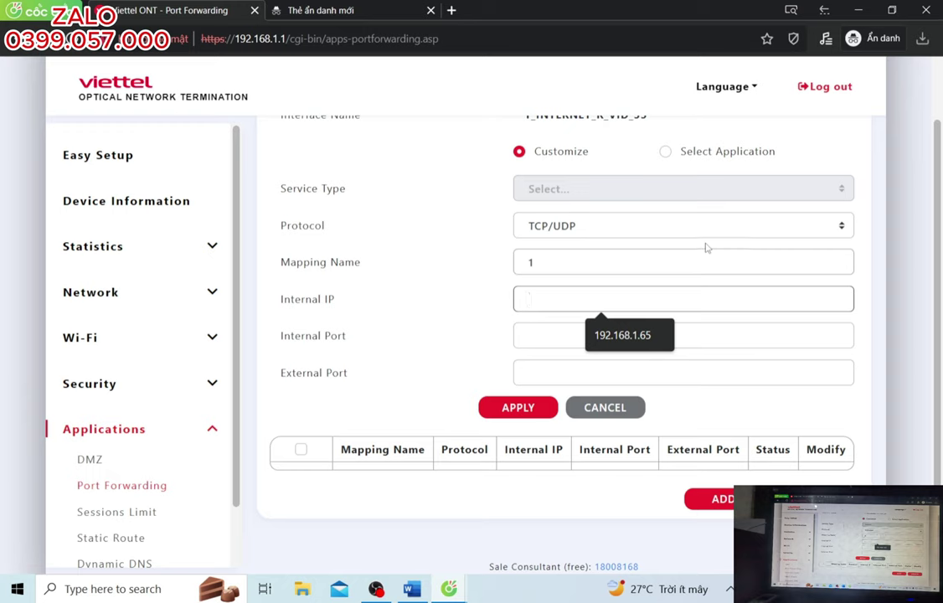
text(1)
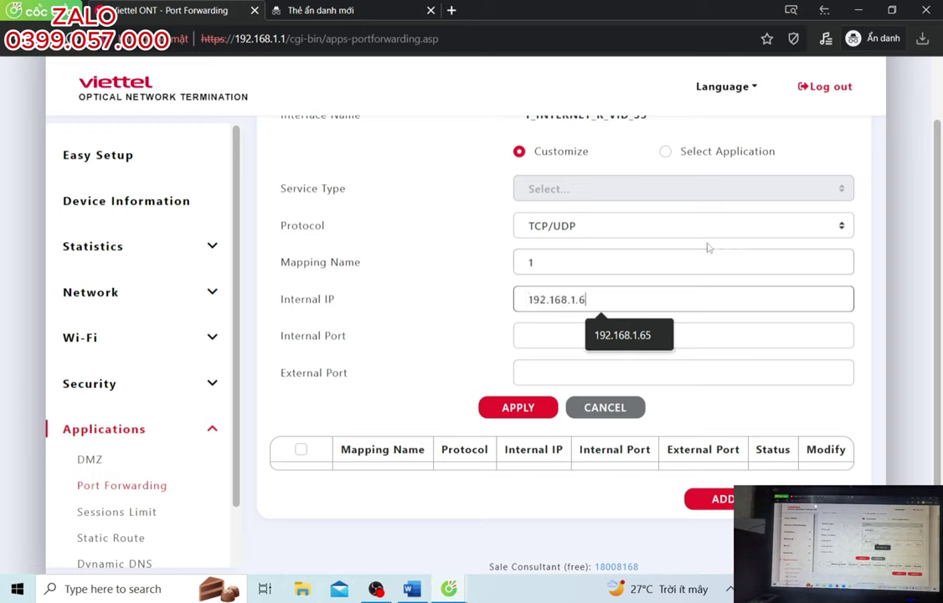
text(92.168.1.64)
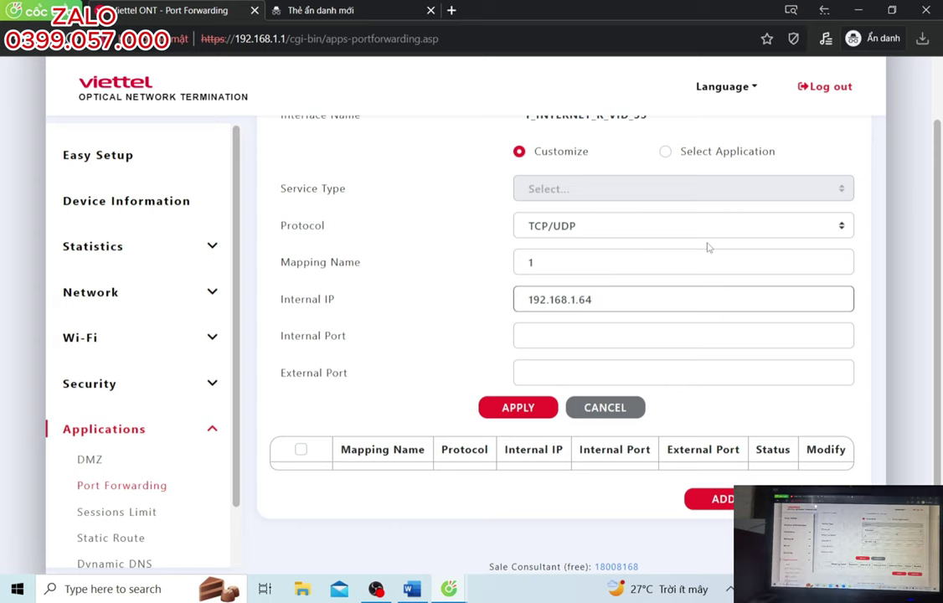
key(BackSpace)
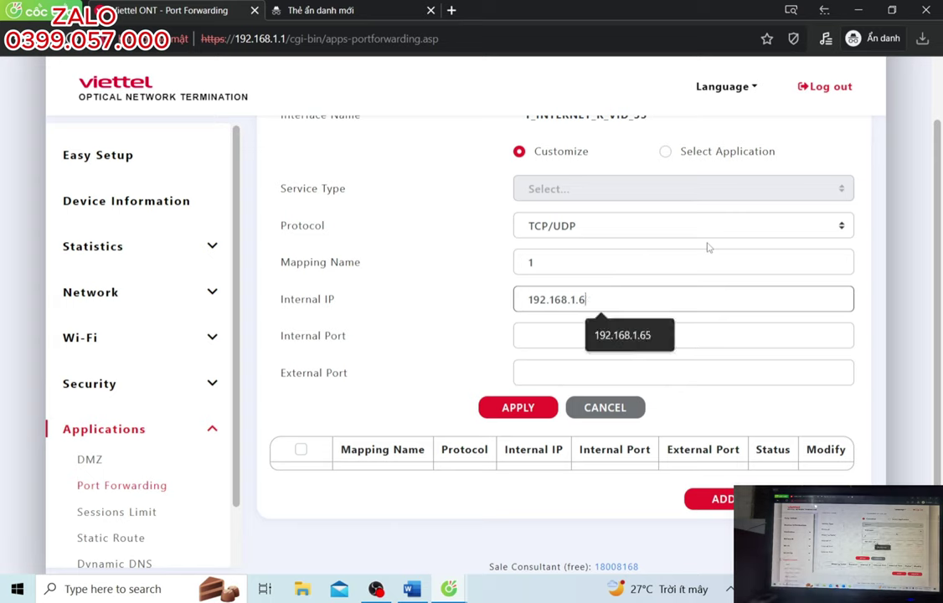
text(6)
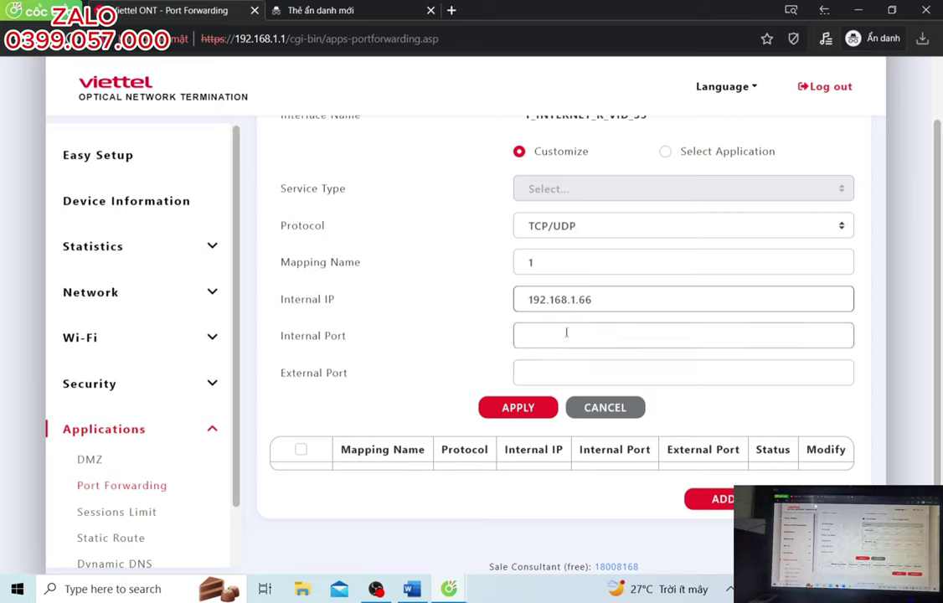
Set internal and external ports to 81 and apply the rule
click(578, 336)
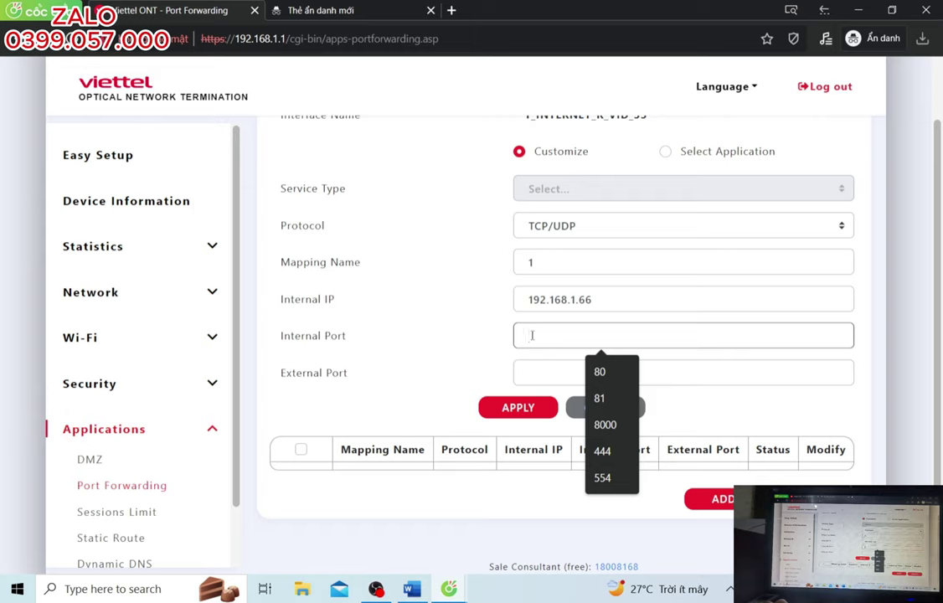
text(51)
key(BackSpace)
key(BackSpace)
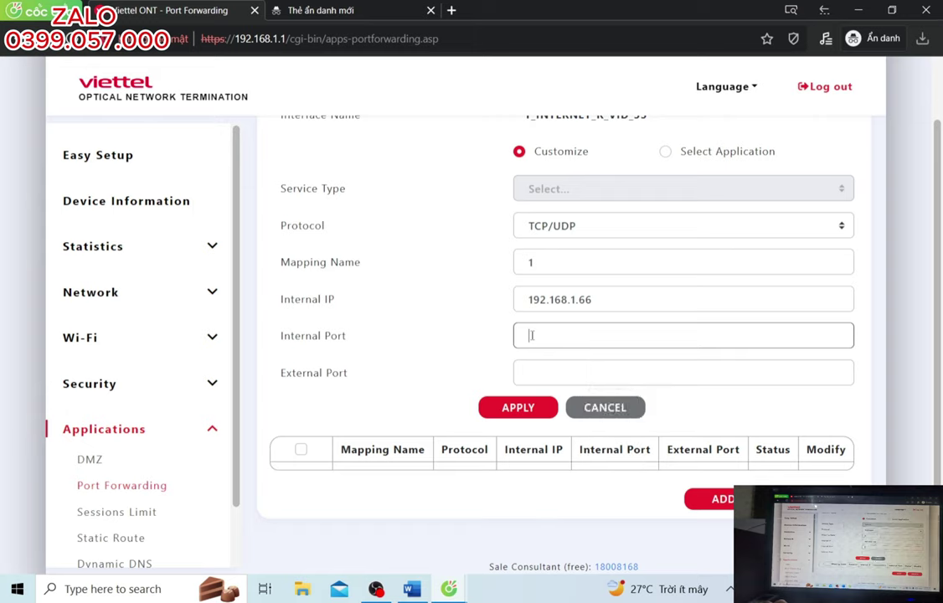
text(81)
key(Tab)
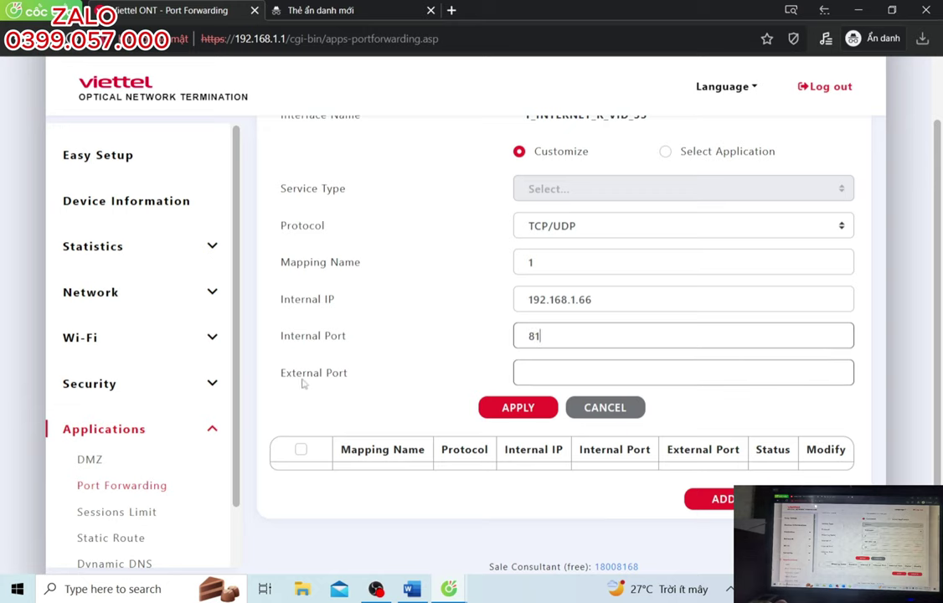
click(562, 373)
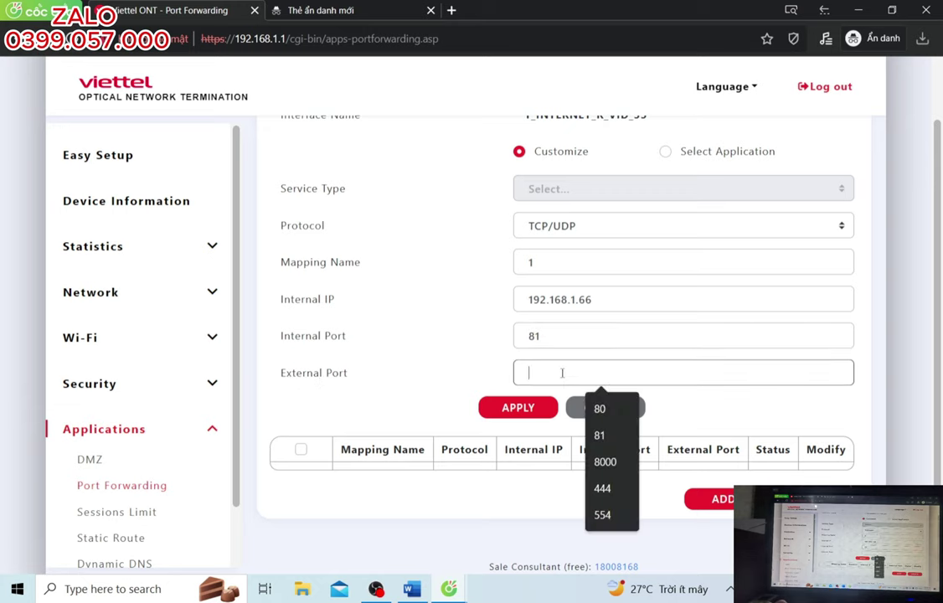
text(81)
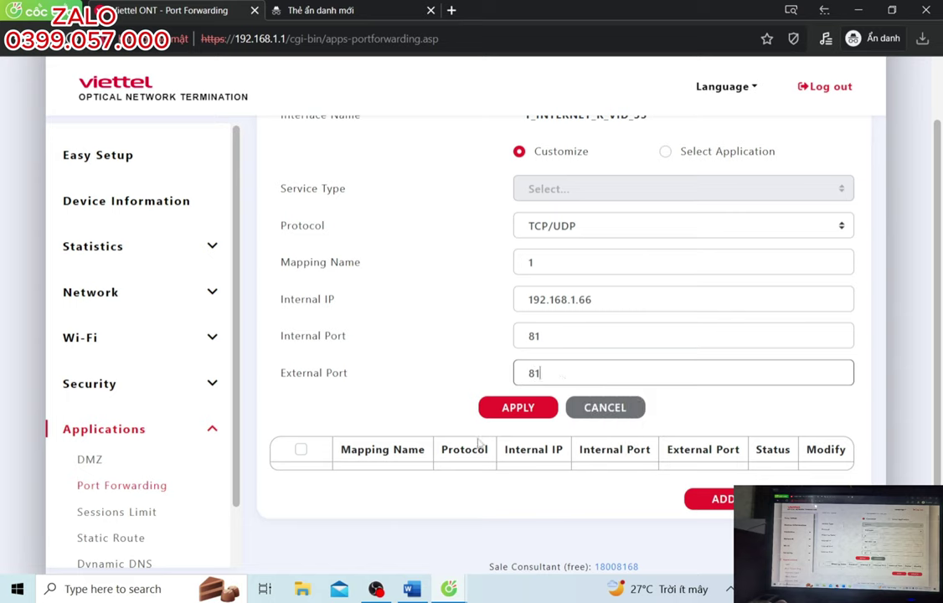
click(517, 410)
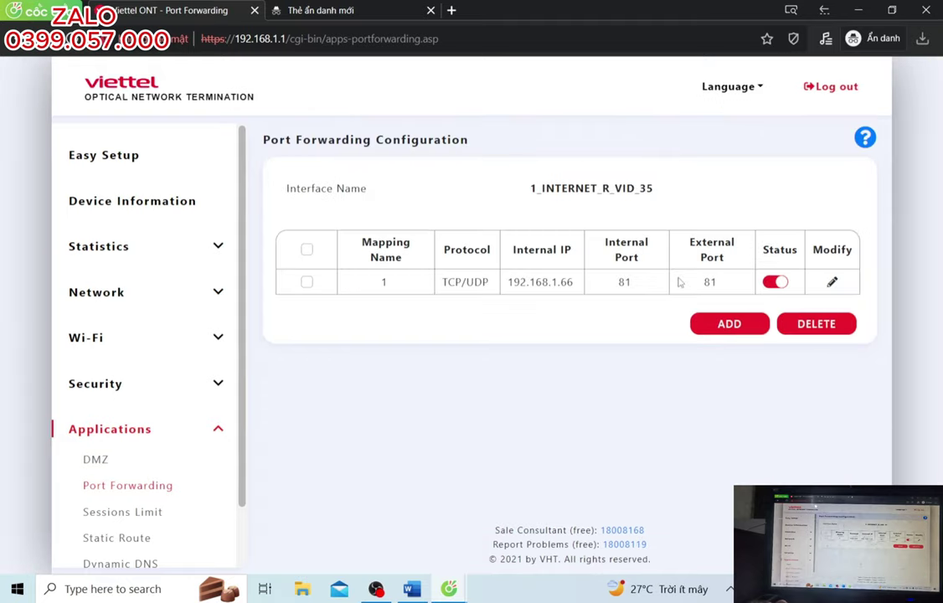
Add rule 2 forwarding port 8000 to 192.168.1.66 port 8000 and apply it
click(729, 325)
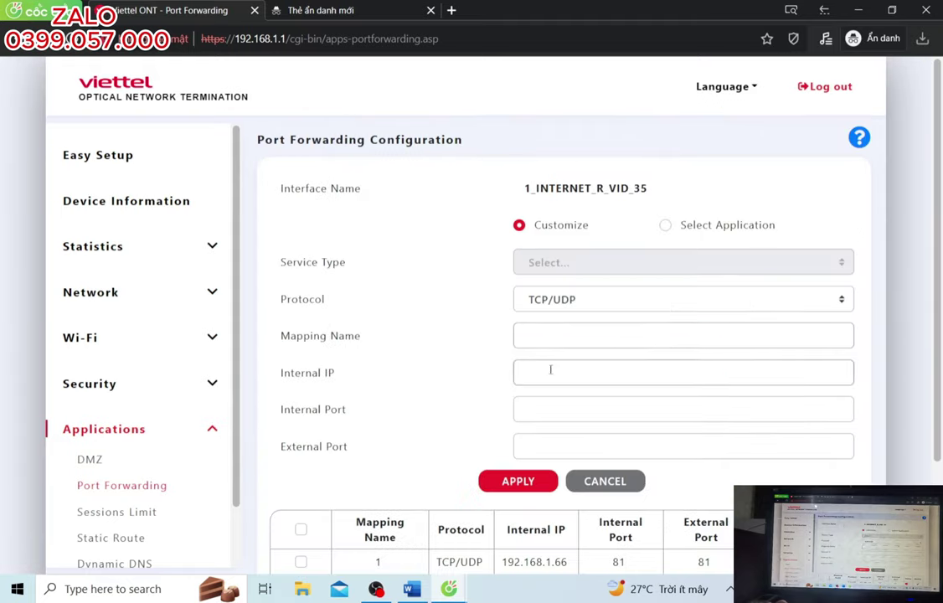
click(560, 338)
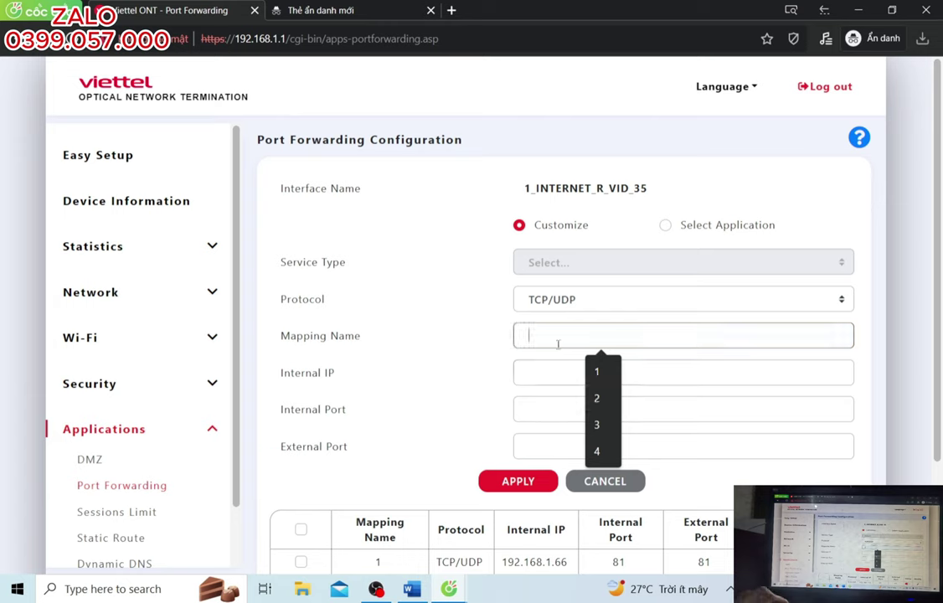
text(2)
click(559, 373)
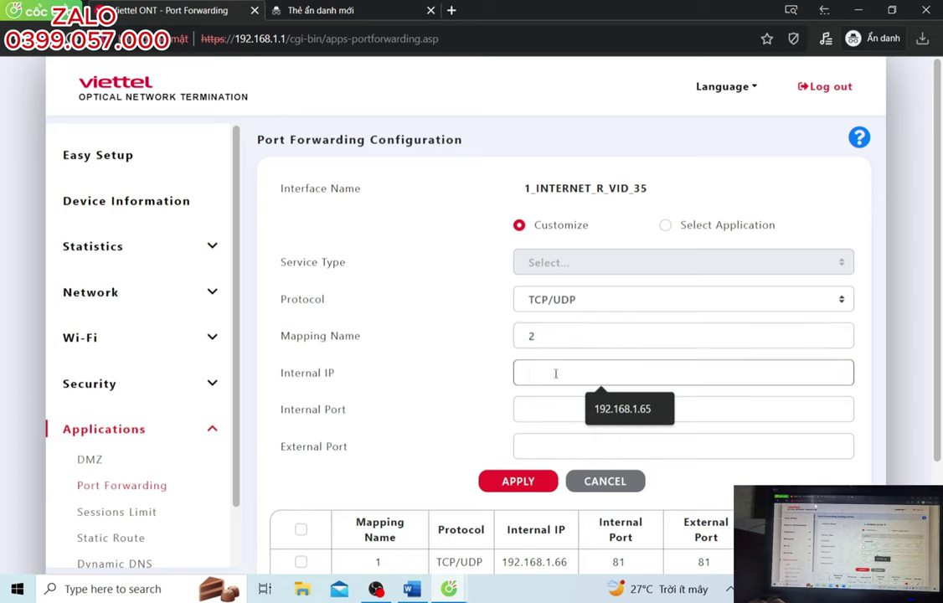
key(Down)
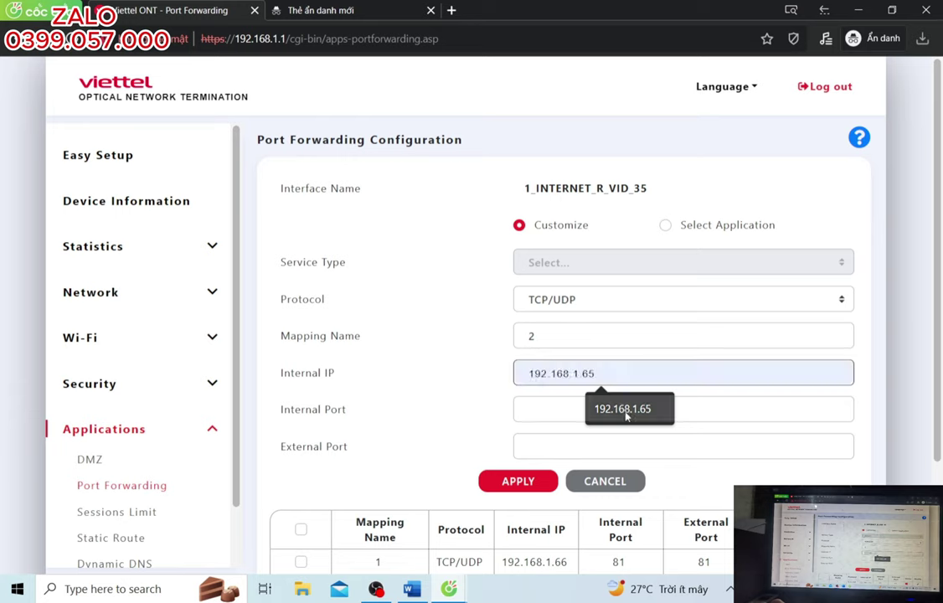
key(Return)
key(BackSpace)
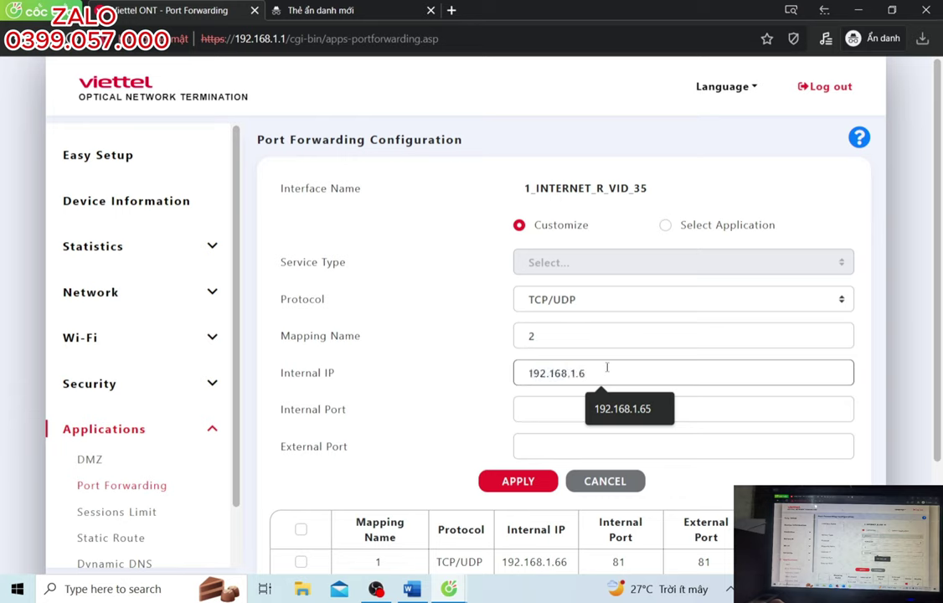
text(6)
click(595, 409)
text(80)
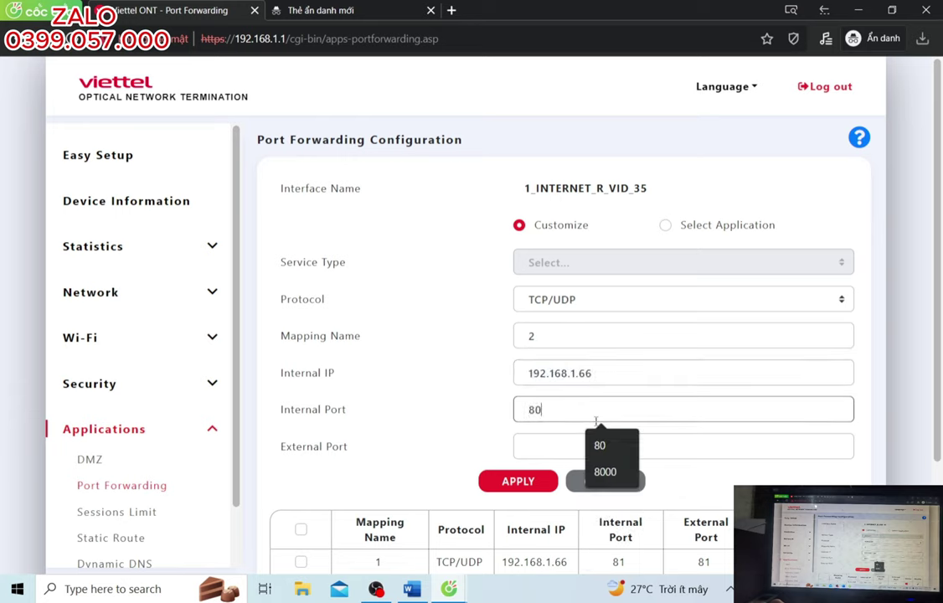
text(00)
click(595, 437)
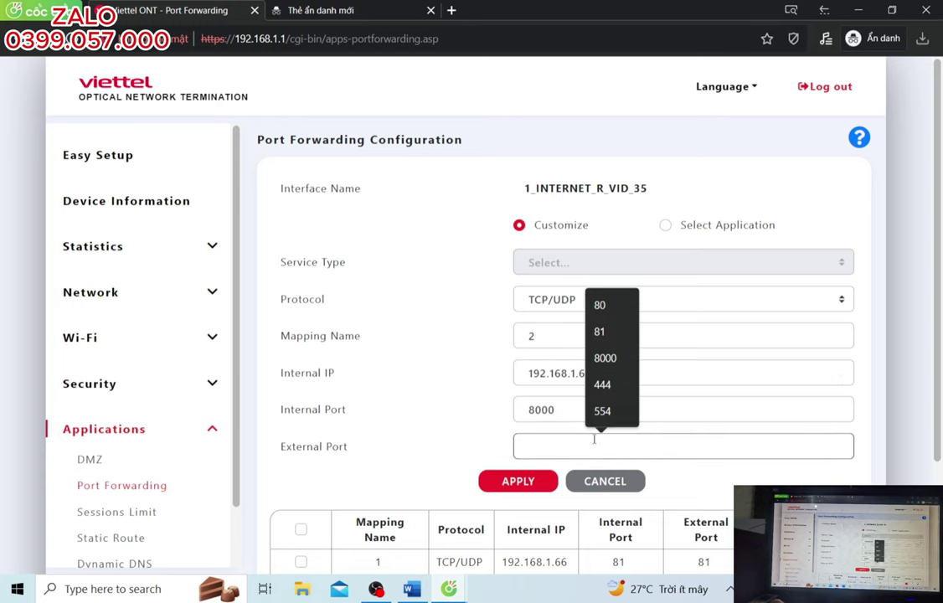
text(8000)
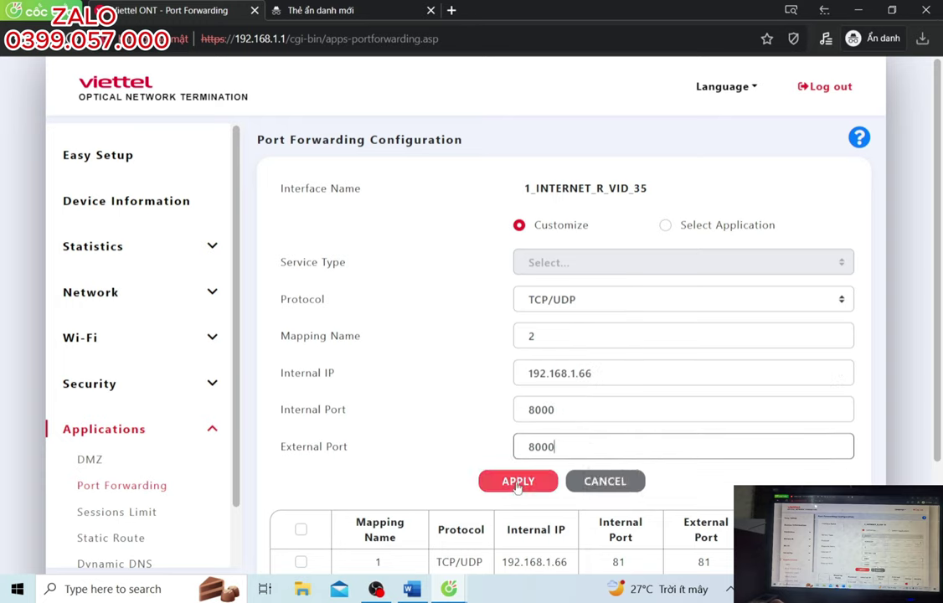
click(518, 481)
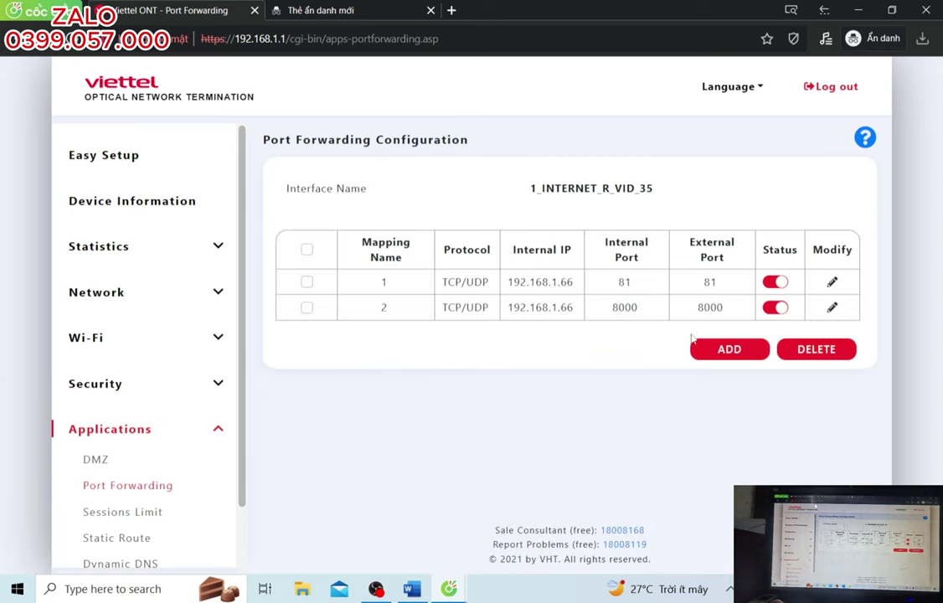
Add rule 3 forwarding port 444 to 192.168.1.66 port 444 and apply it
click(725, 347)
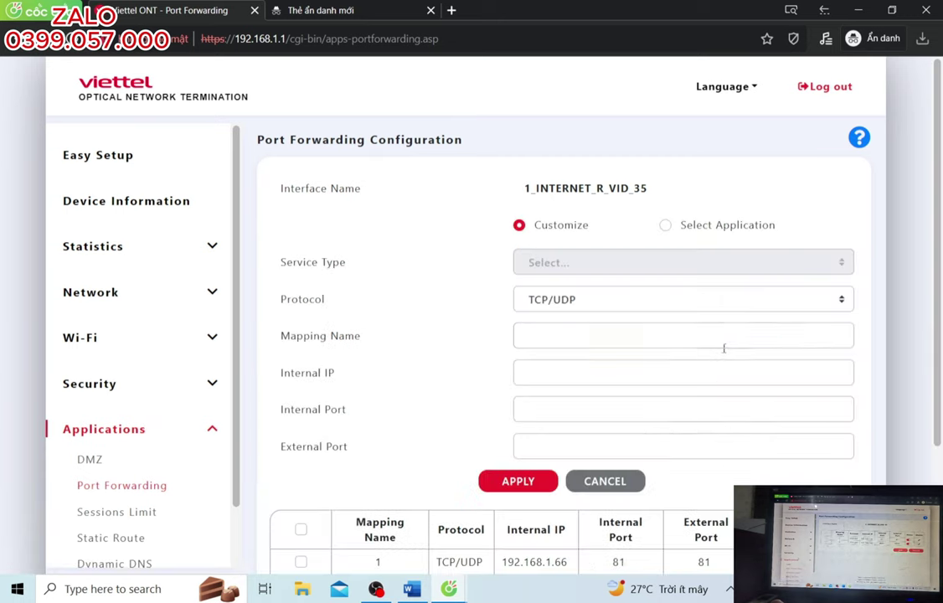
click(578, 337)
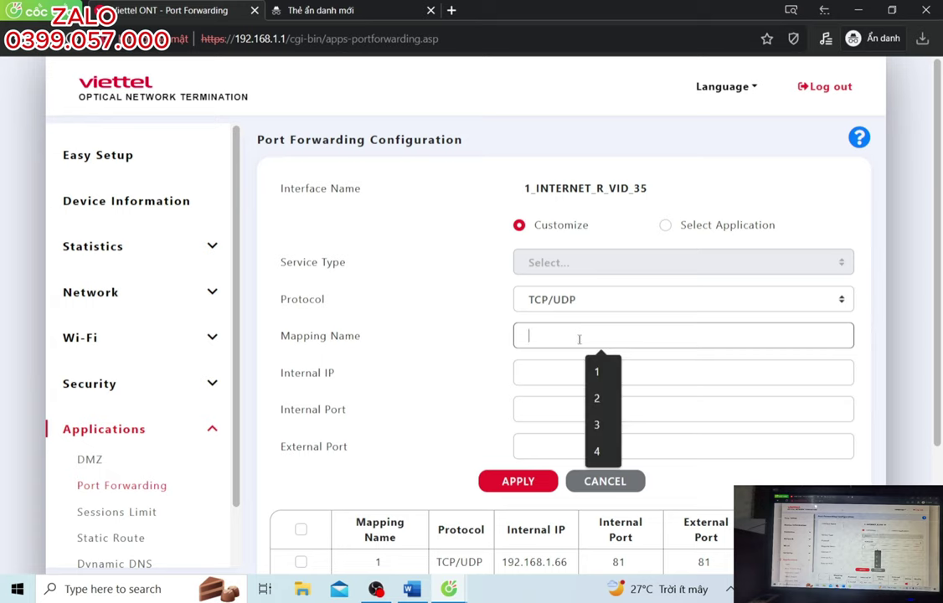
click(598, 424)
click(554, 364)
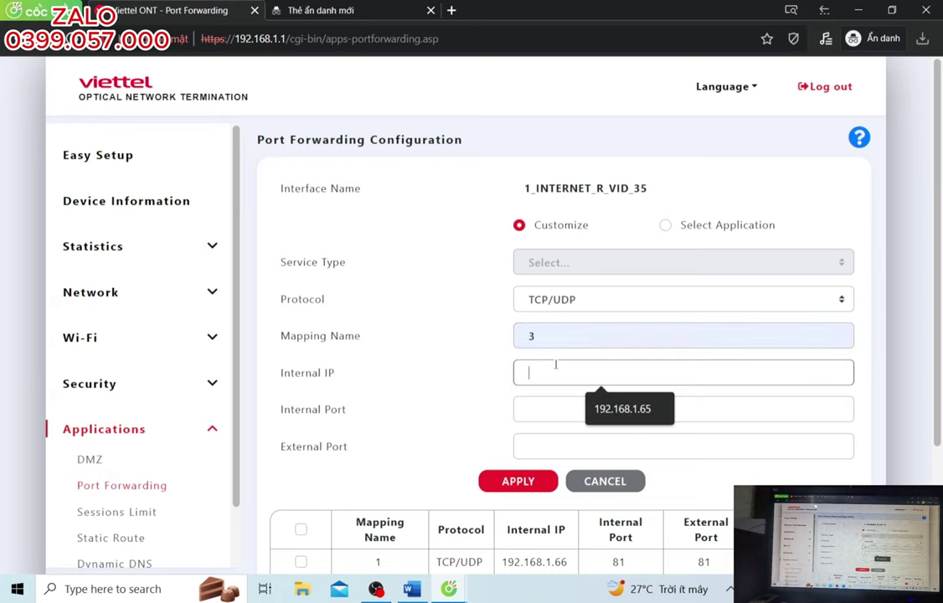
click(568, 407)
key(BackSpace)
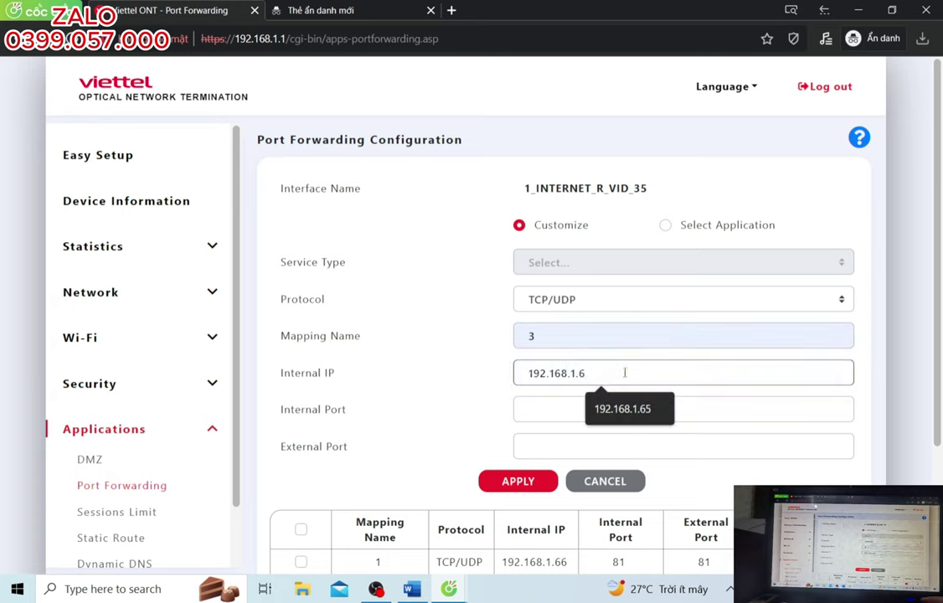
text(6)
click(607, 409)
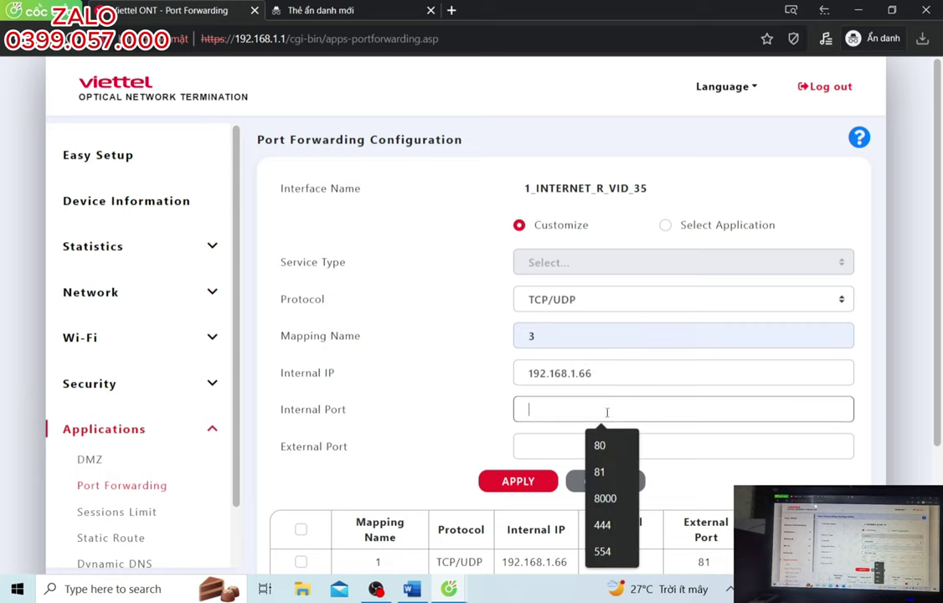
text(444)
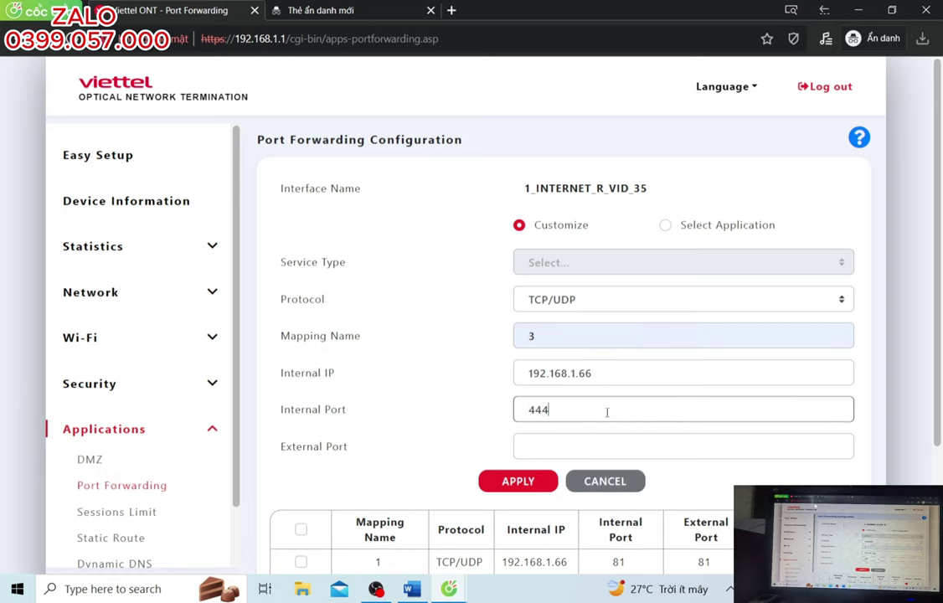
click(590, 445)
text(444)
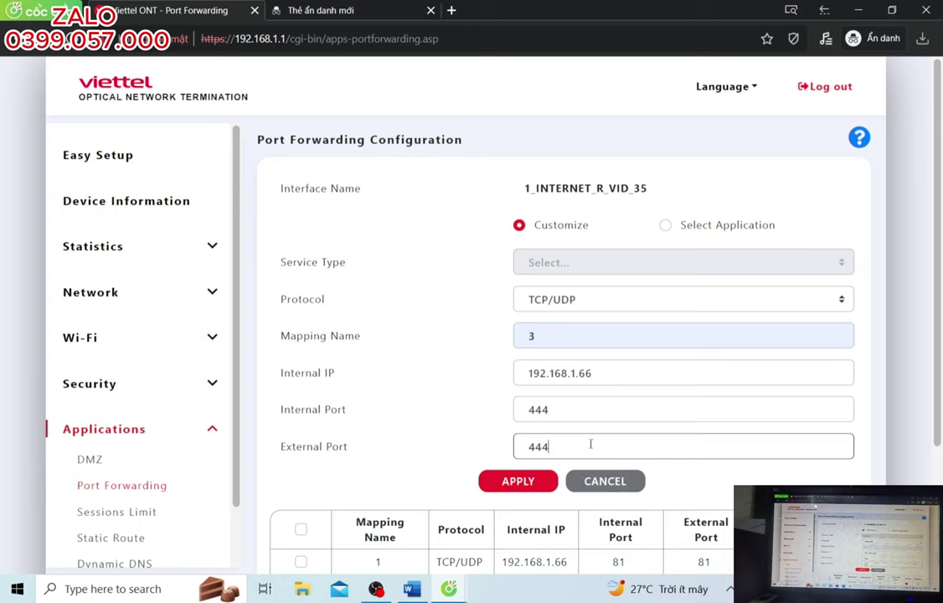
click(527, 490)
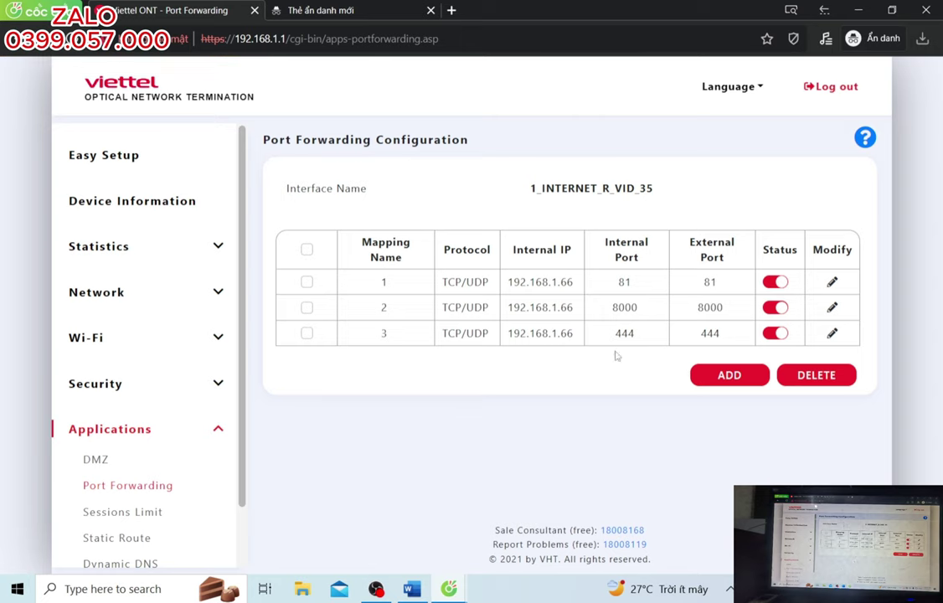
Start rule 4 with internal and external ports 553
click(729, 375)
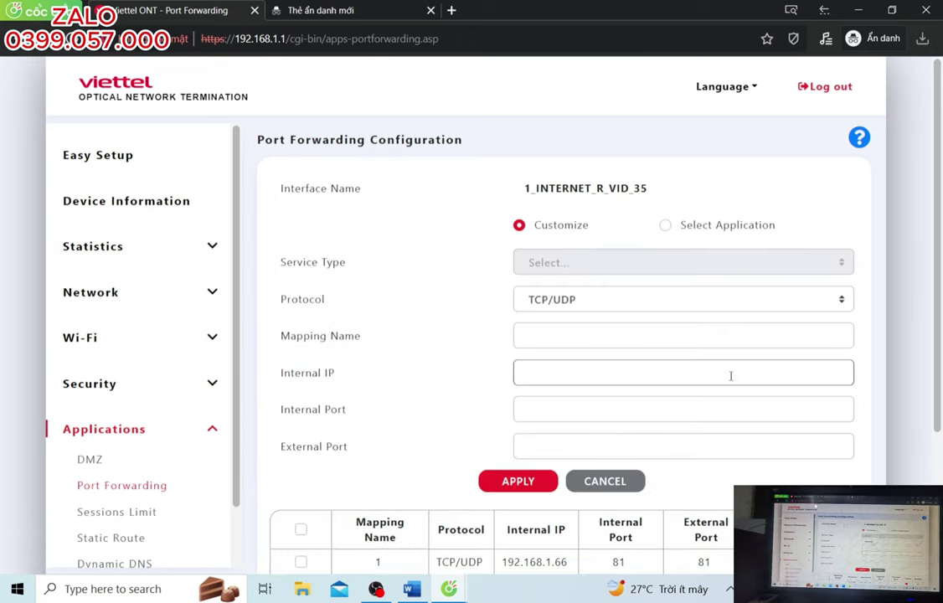
click(572, 339)
click(600, 448)
click(569, 379)
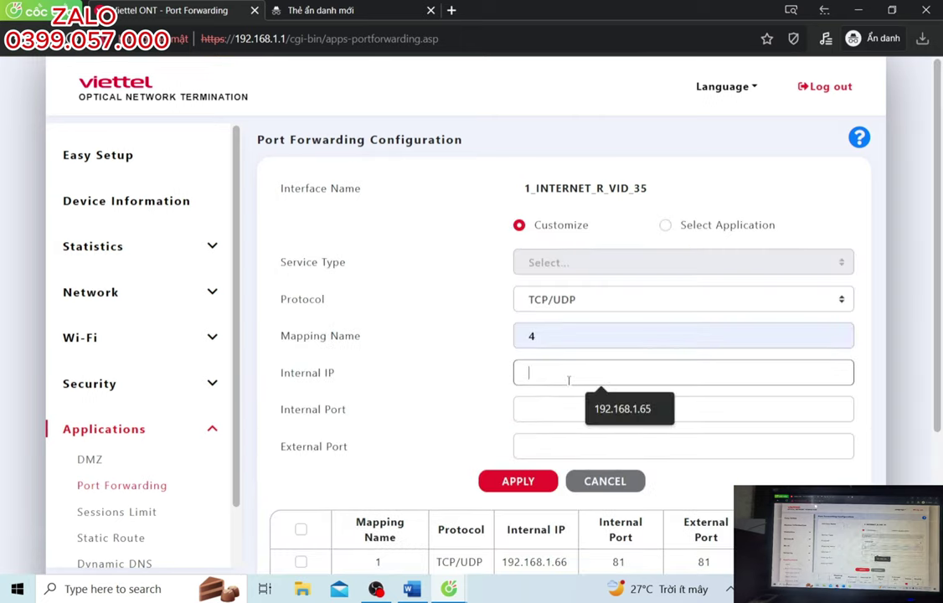
text(553)
click(575, 411)
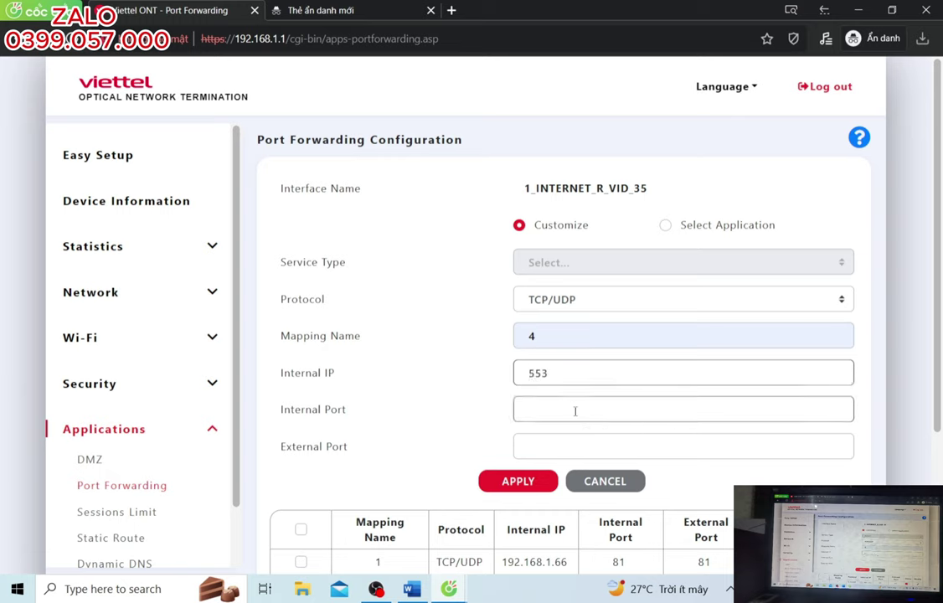
text(553)
click(562, 445)
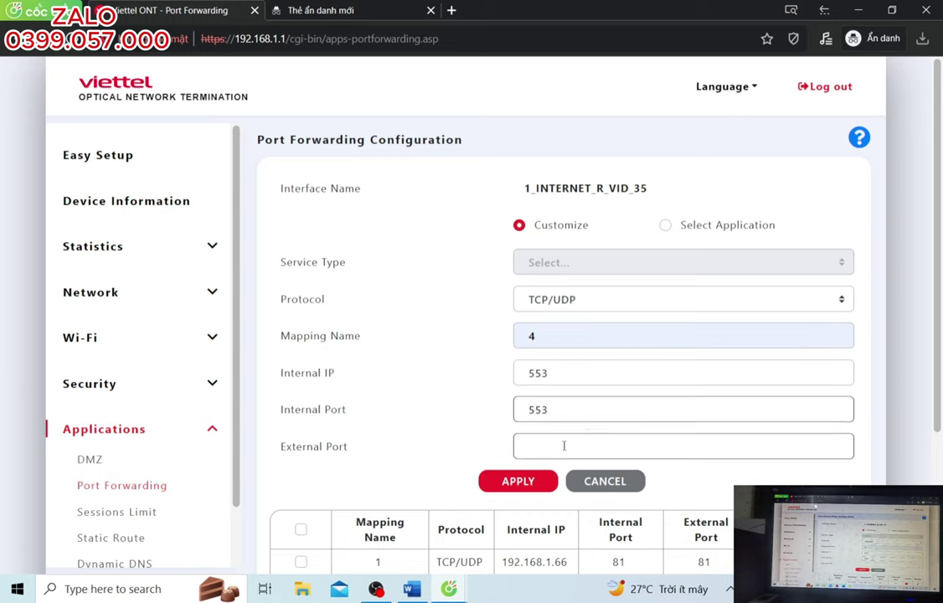
text(55)
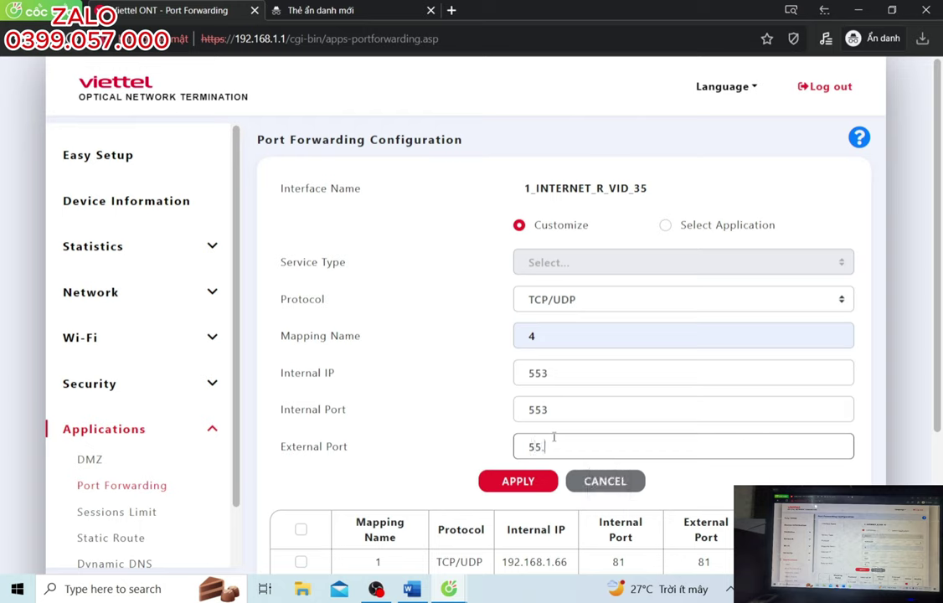
text(3)
Correct the rule's internal IP to 192.168.1.66 and apply it
key(Tab)
text(19)
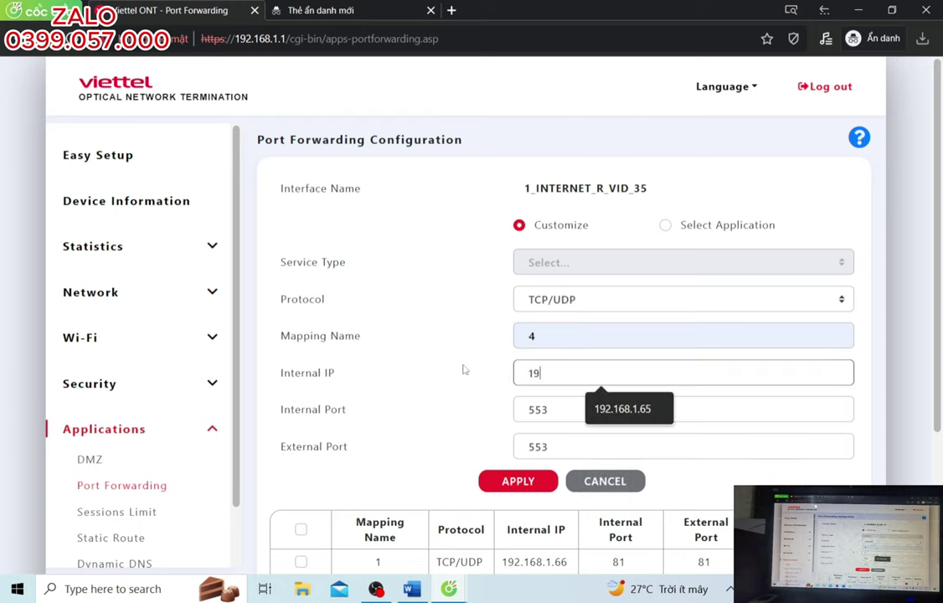
click(609, 408)
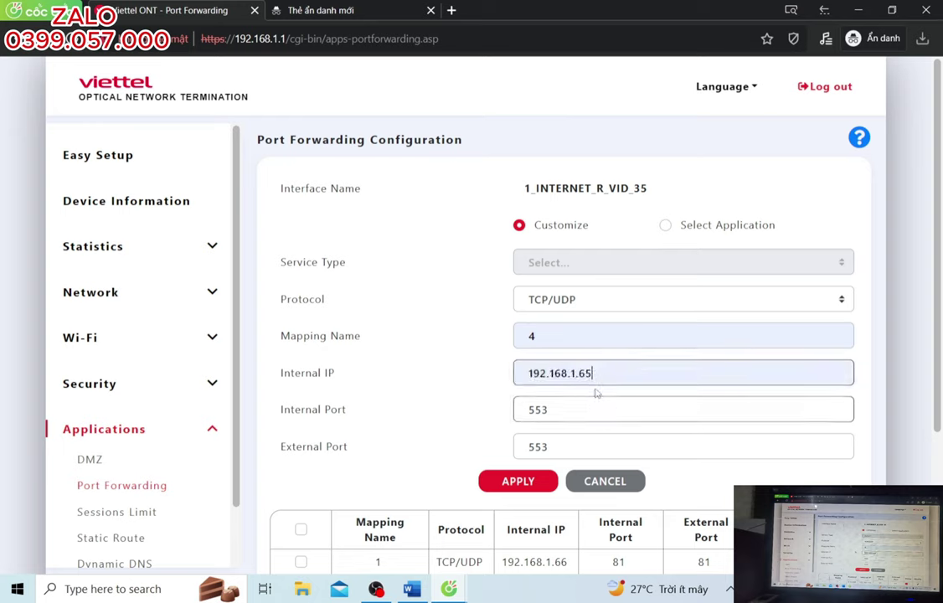
text(6)
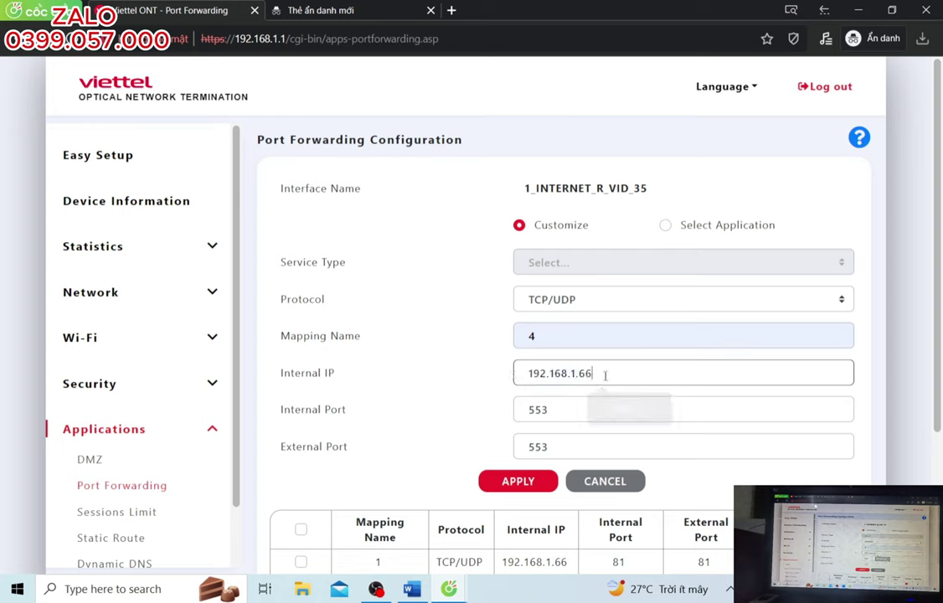
click(519, 481)
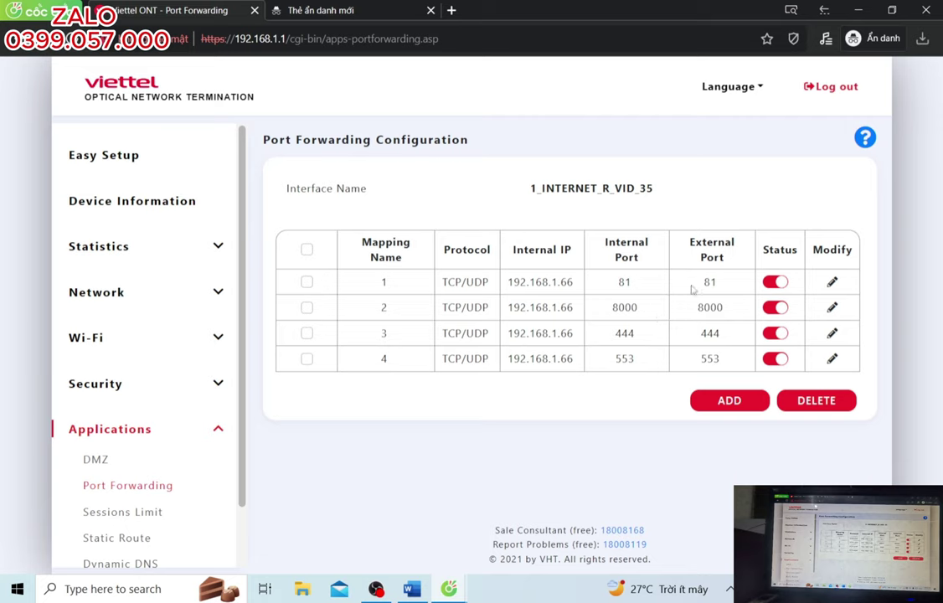
In a new tab, search for 'ping .eu' and open its Port check tool
click(452, 11)
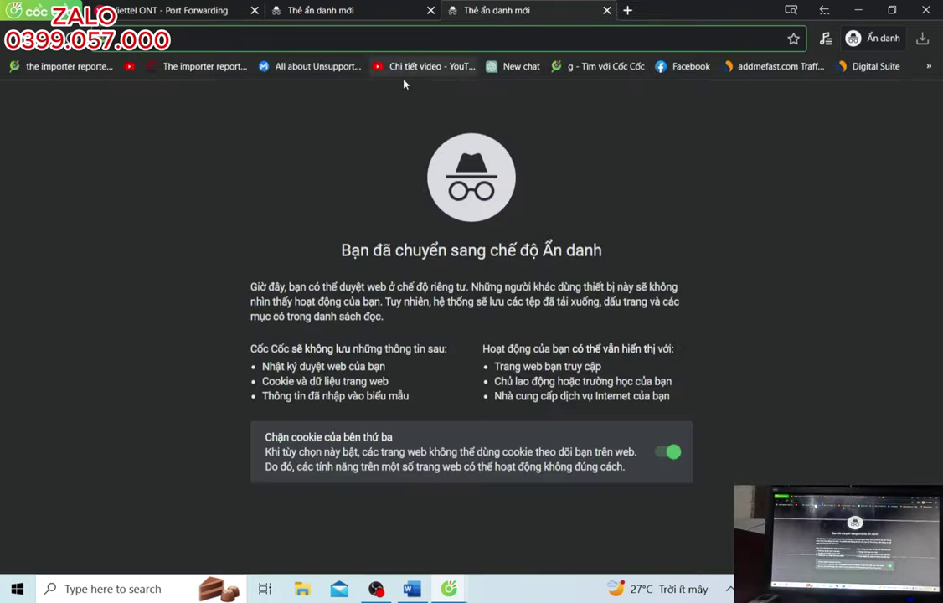
text(g)
click(324, 99)
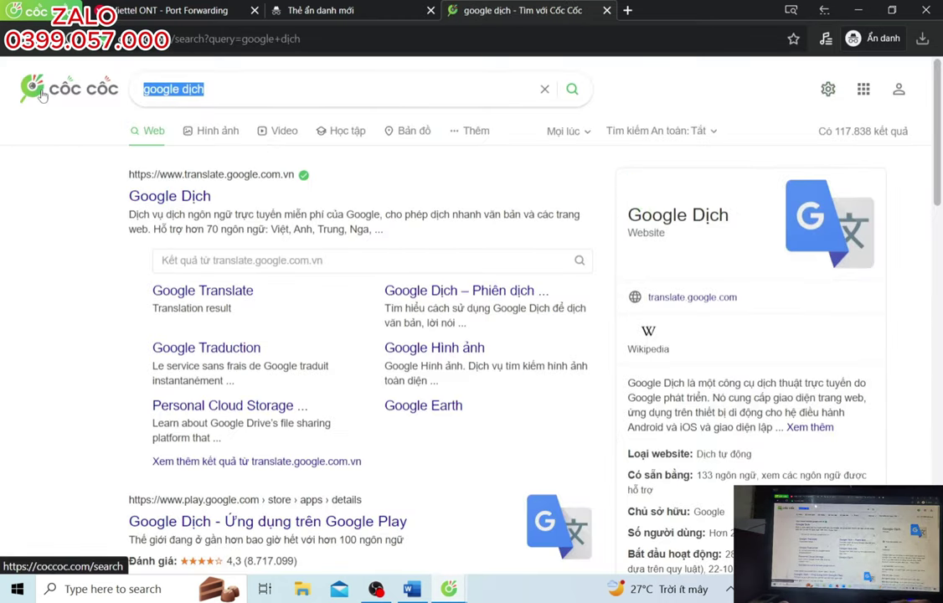
text(ping )
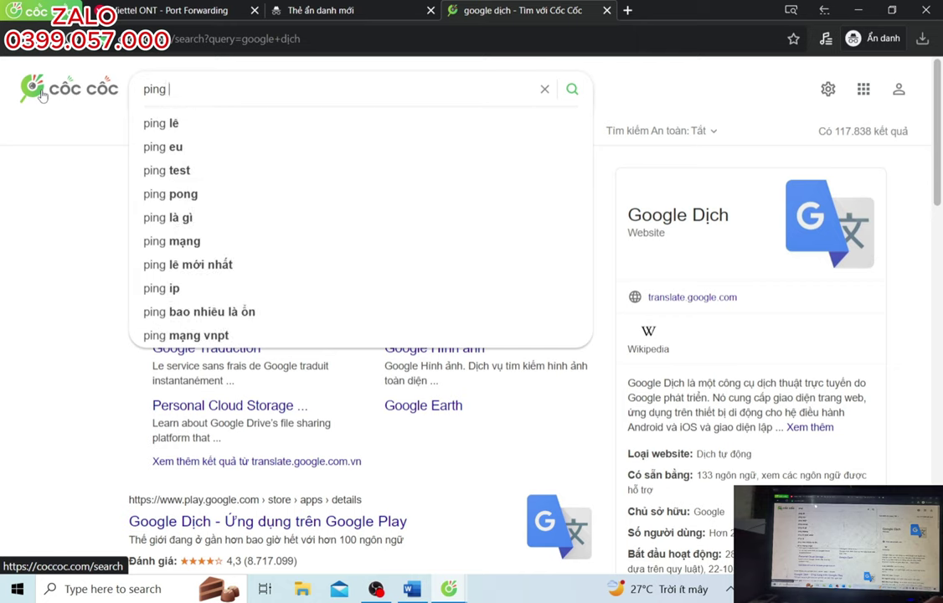
text(.eu)
key(Return)
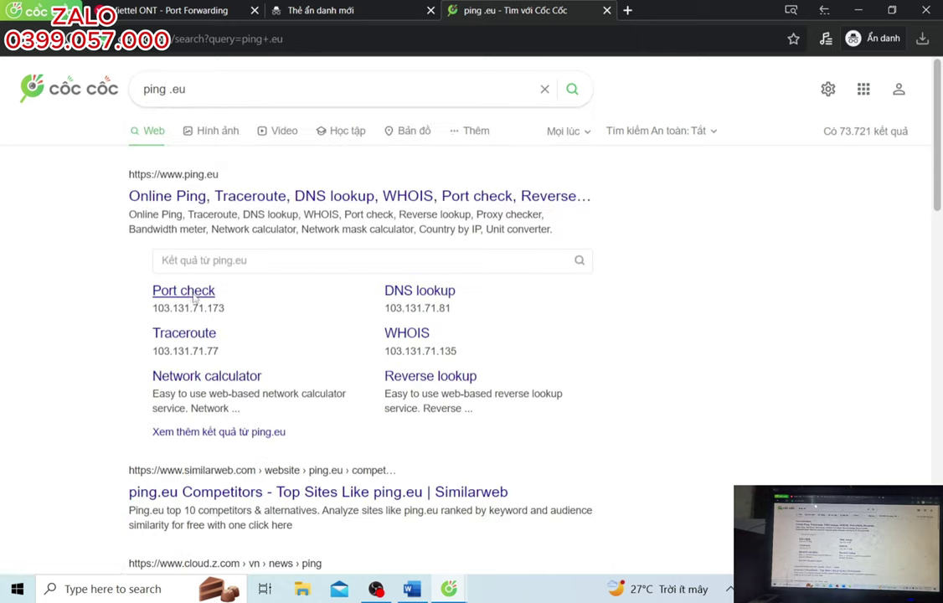
click(179, 290)
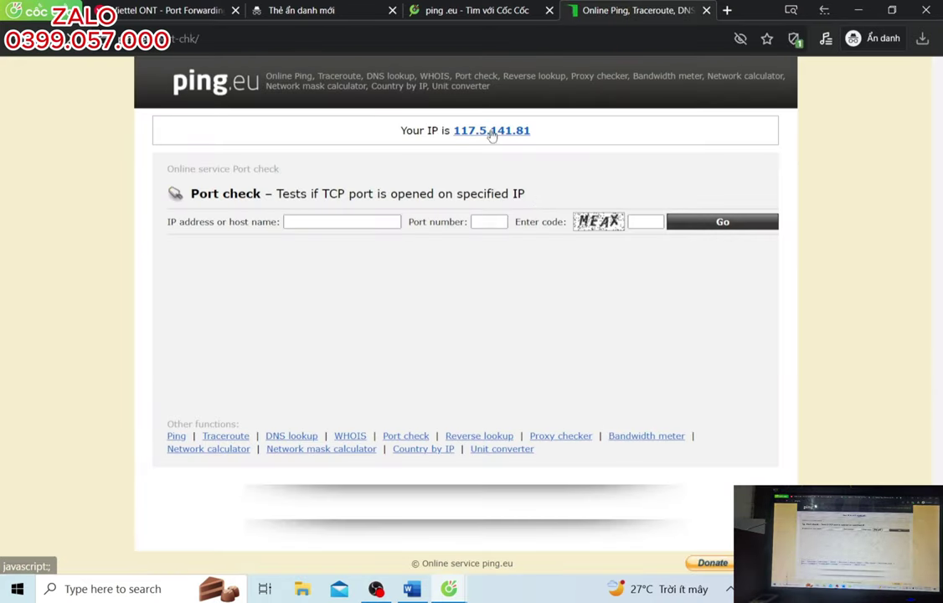
click(452, 131)
click(490, 221)
text(81)
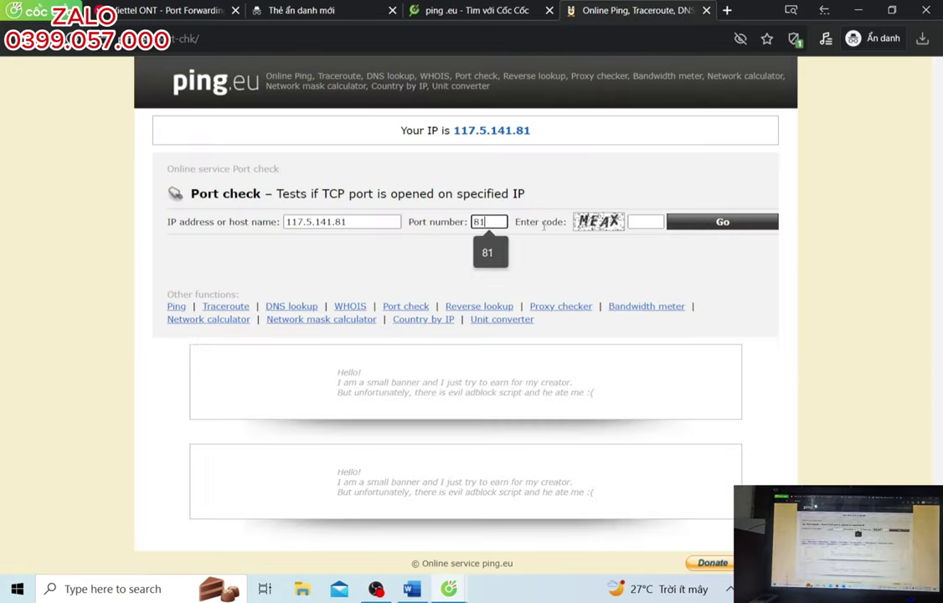
click(657, 221)
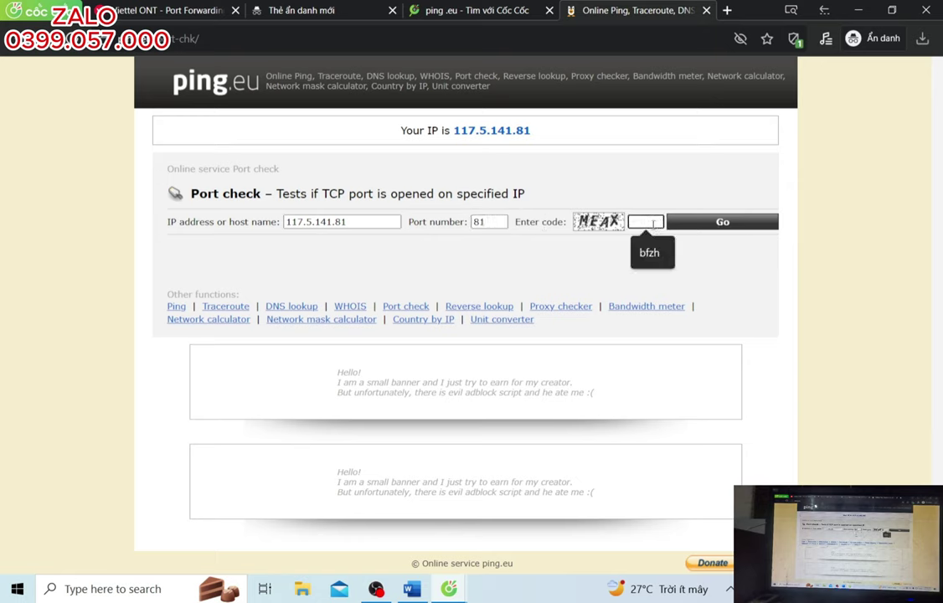
text(MEA)
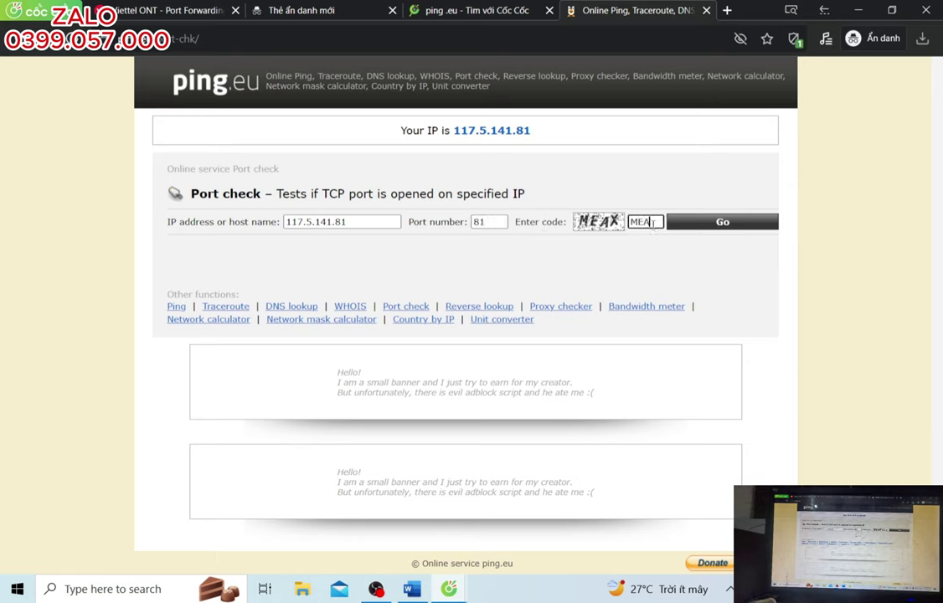
text(X)
click(712, 222)
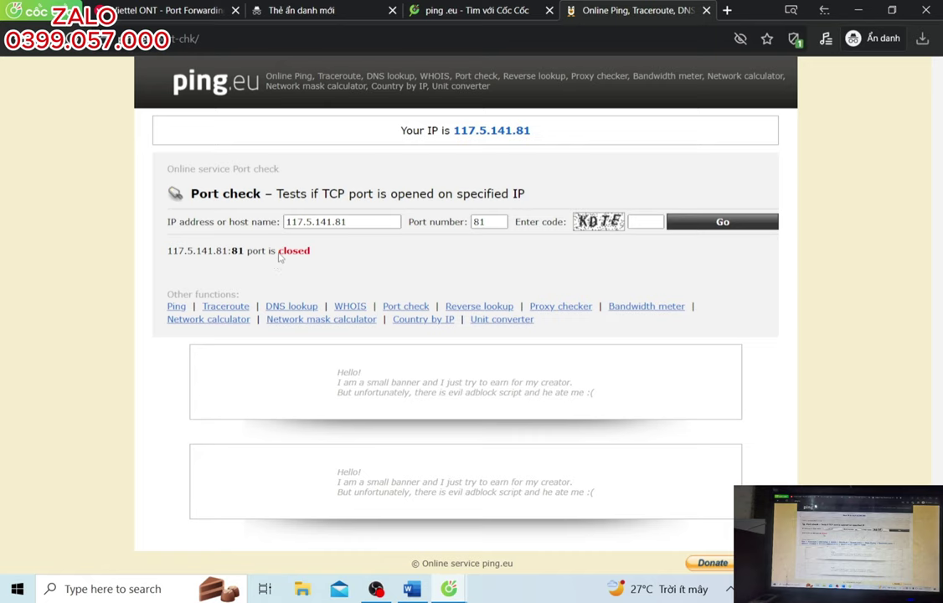
Select the reported public IP and return to the router's Port Forwarding tab
drag(167, 256, 312, 255)
click(320, 257)
drag(450, 126, 541, 135)
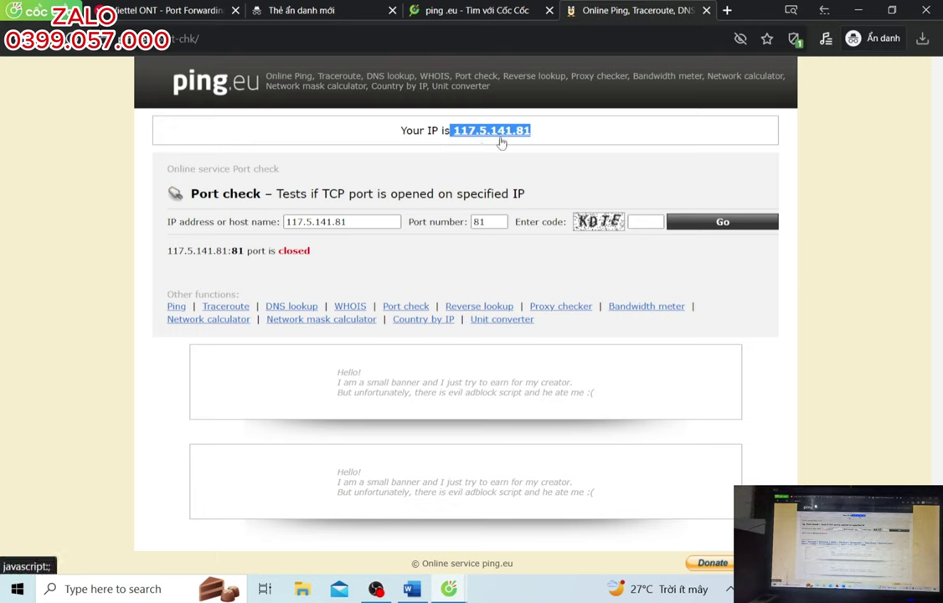
key(ctrl+Tab)
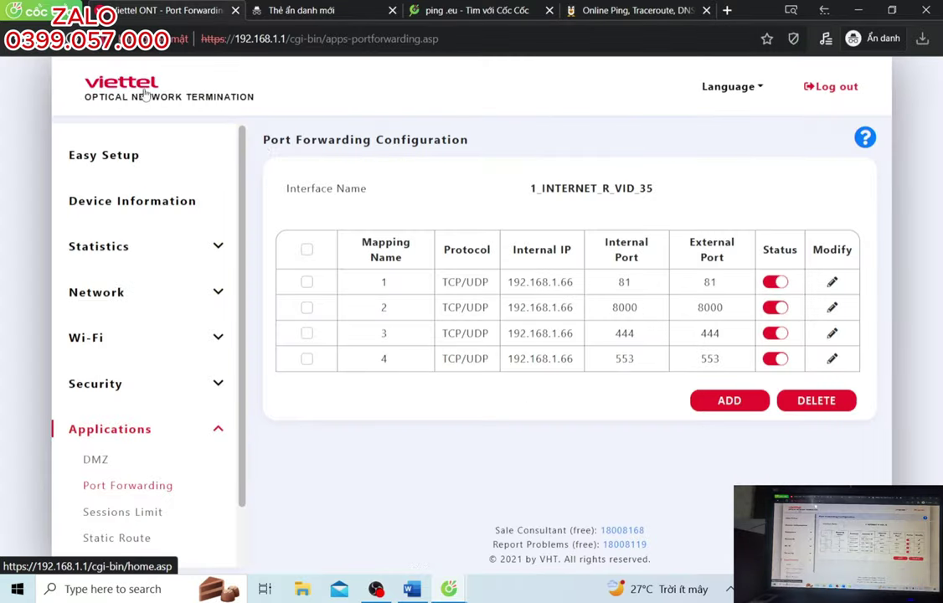
Open Device Information from the home page and review the PPPoE WAN IPv4 address 100.116.152.57
click(145, 95)
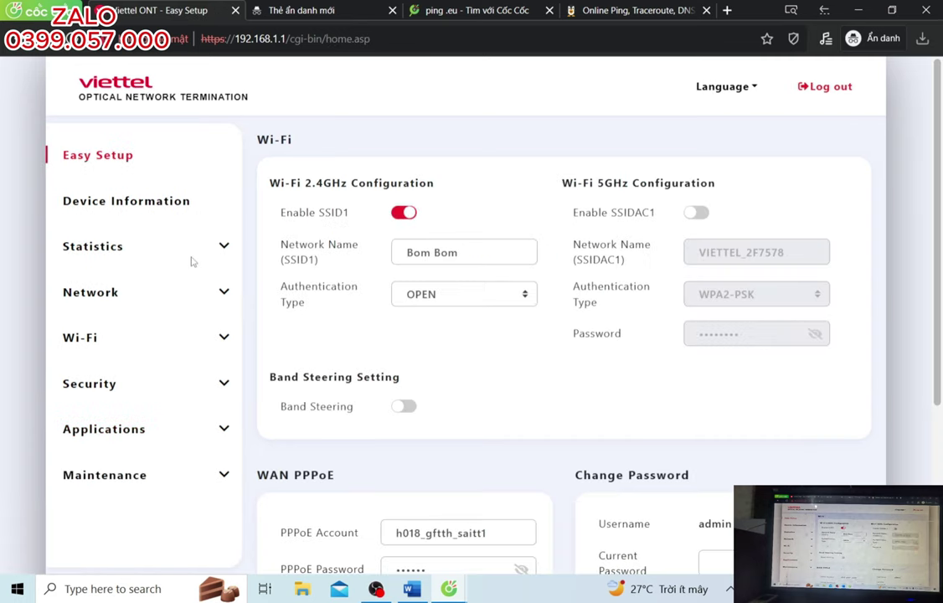
click(134, 210)
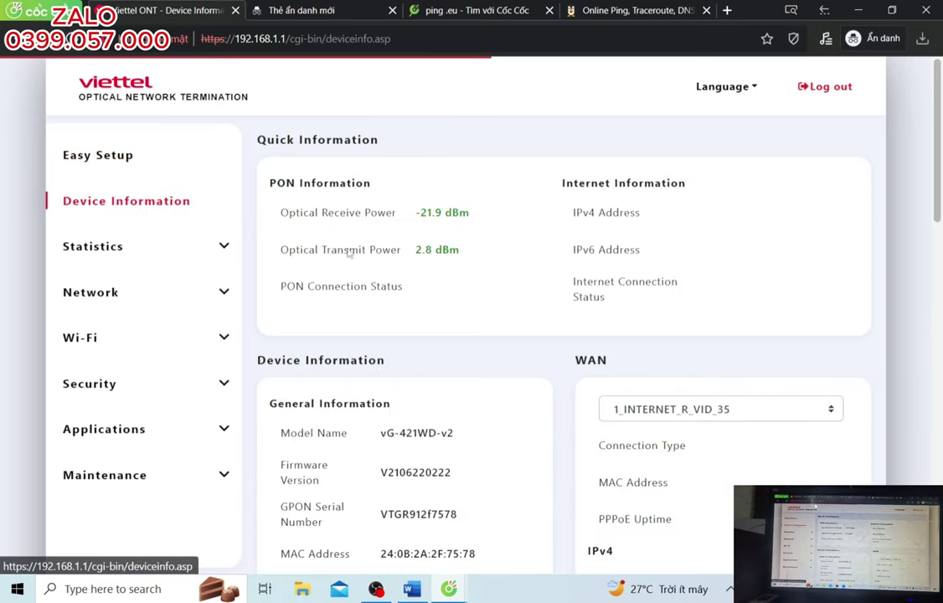
scroll(370, 243, down, 4)
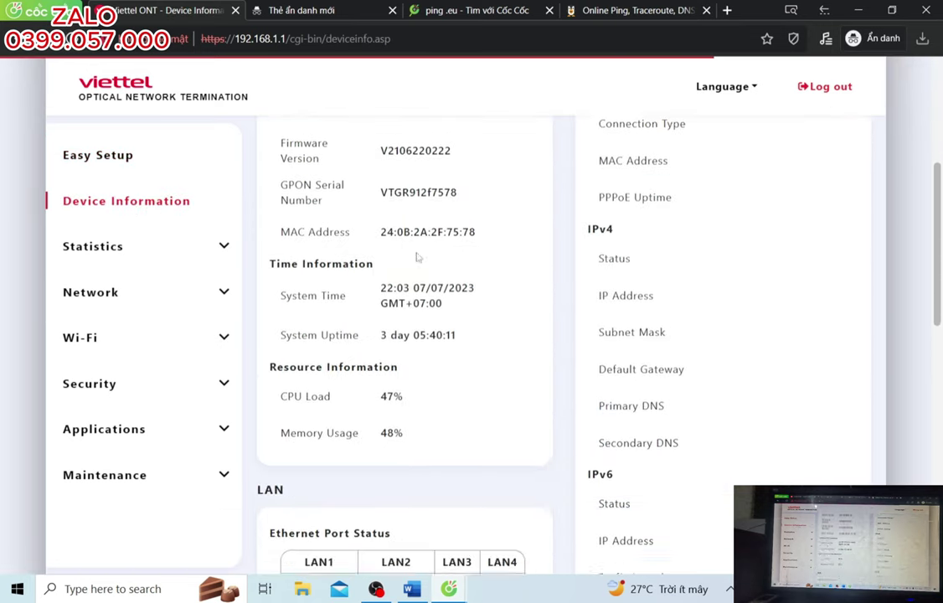
scroll(419, 255, up, 2)
scroll(421, 260, down, 6)
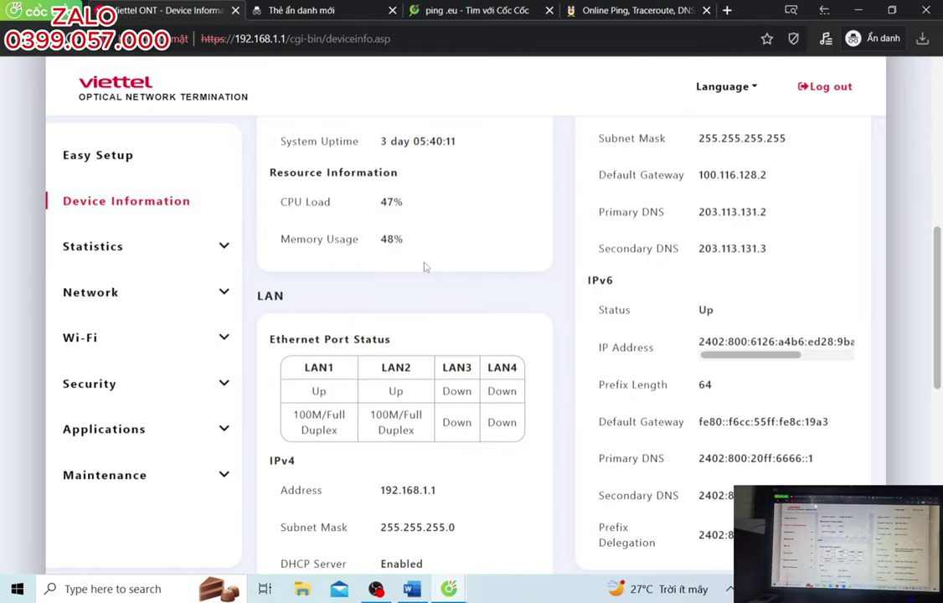
scroll(398, 289, up, 2)
scroll(628, 326, down, 2)
scroll(626, 337, up, 2)
scroll(597, 259, up, 1)
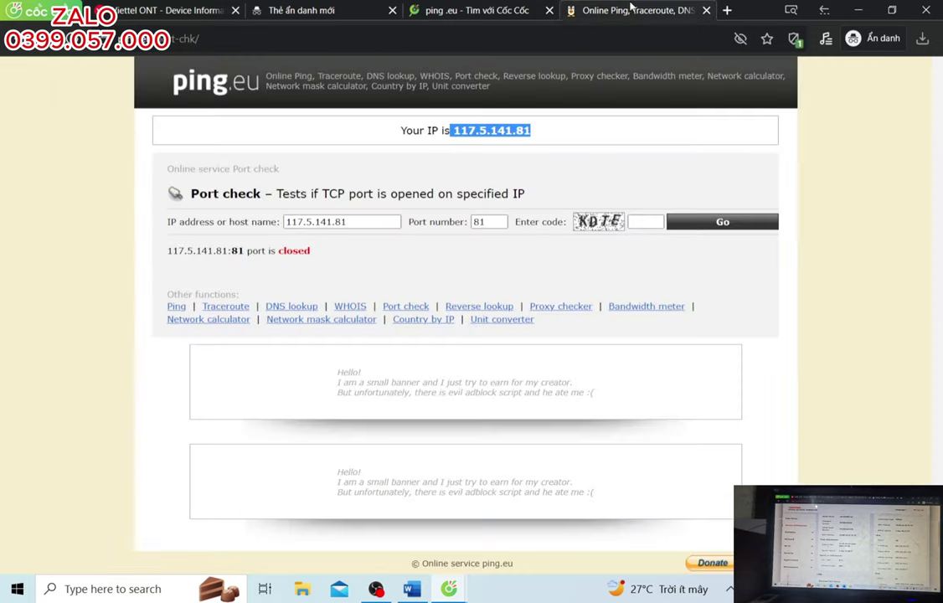
click(480, 8)
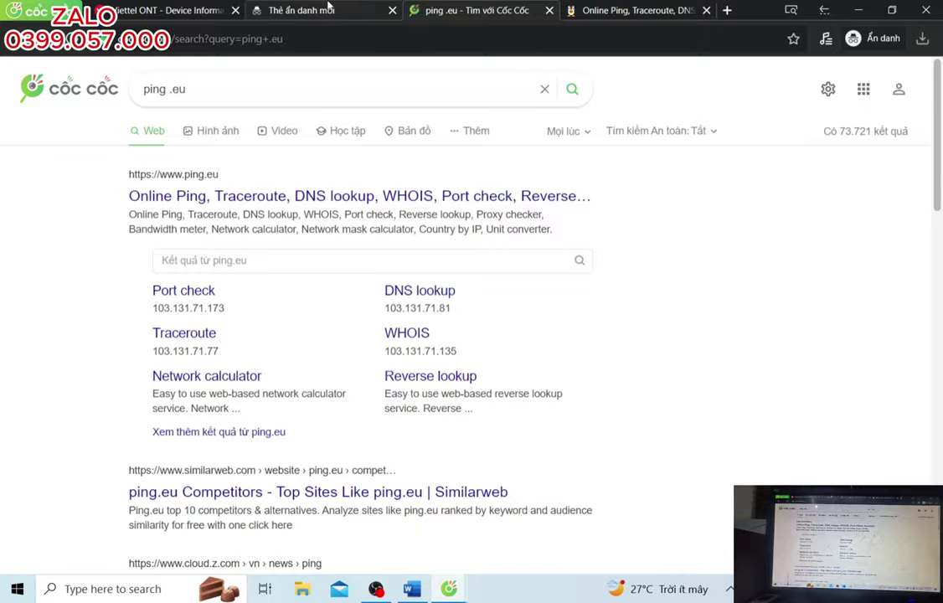
click(326, 7)
click(408, 8)
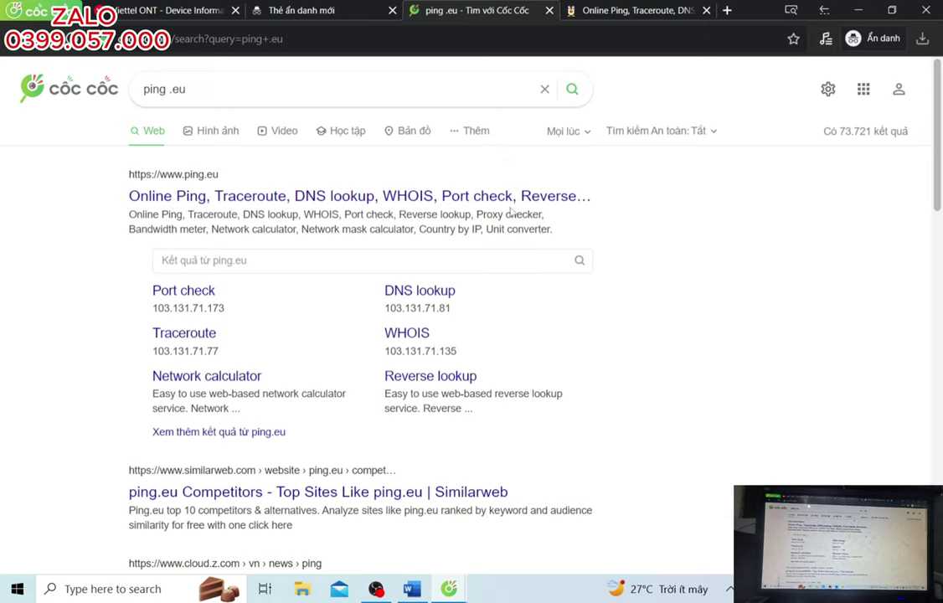
click(633, 11)
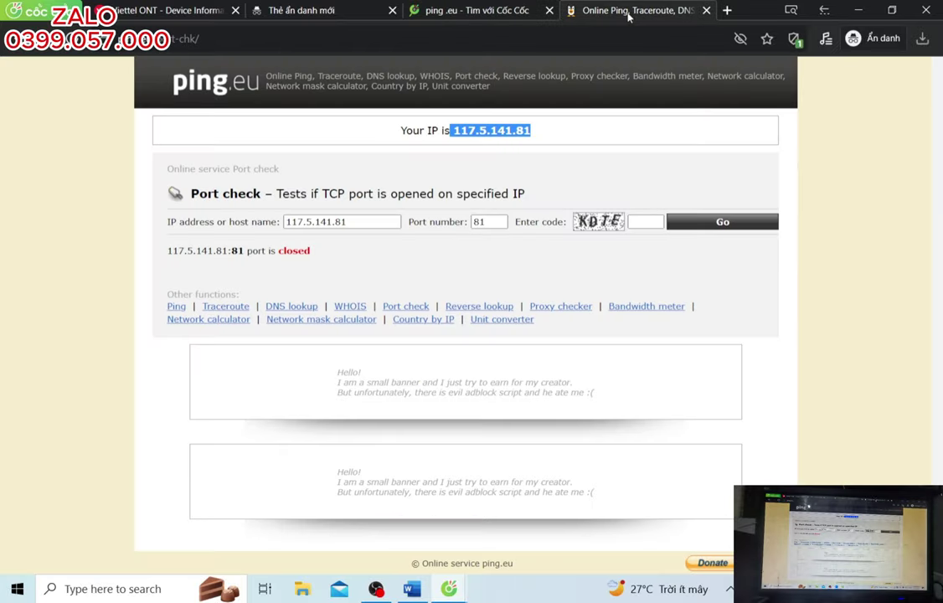
click(436, 10)
click(624, 9)
click(477, 12)
click(301, 10)
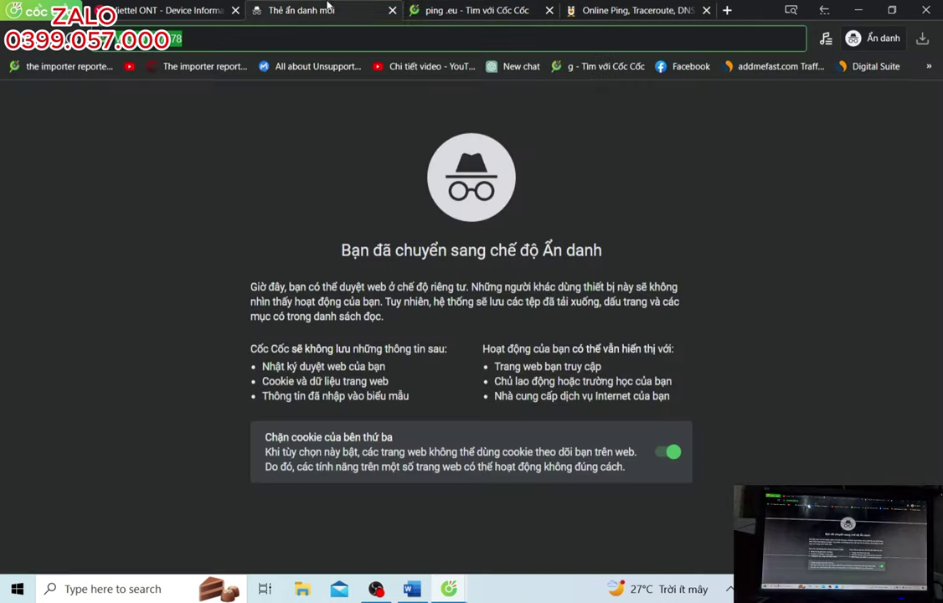
click(466, 10)
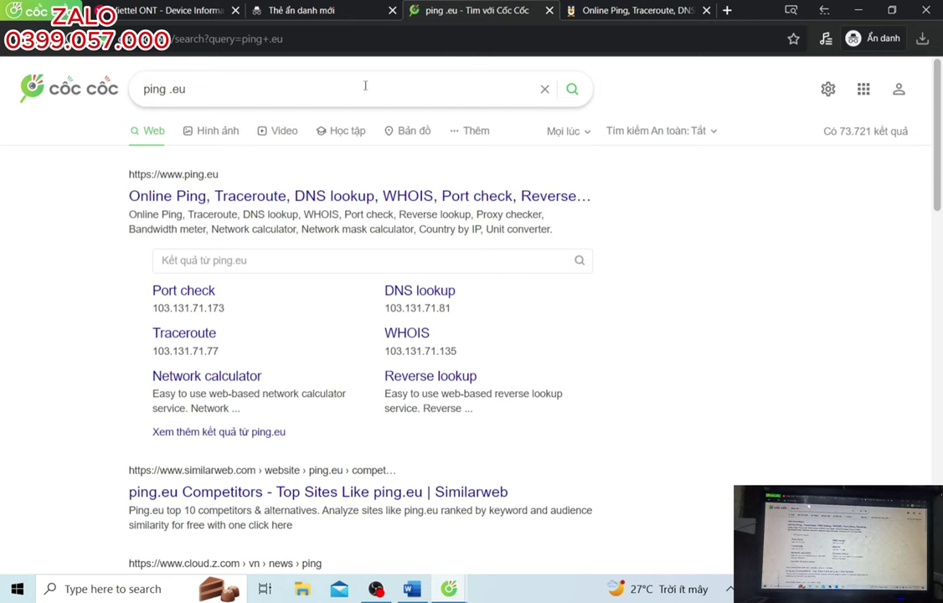
click(157, 14)
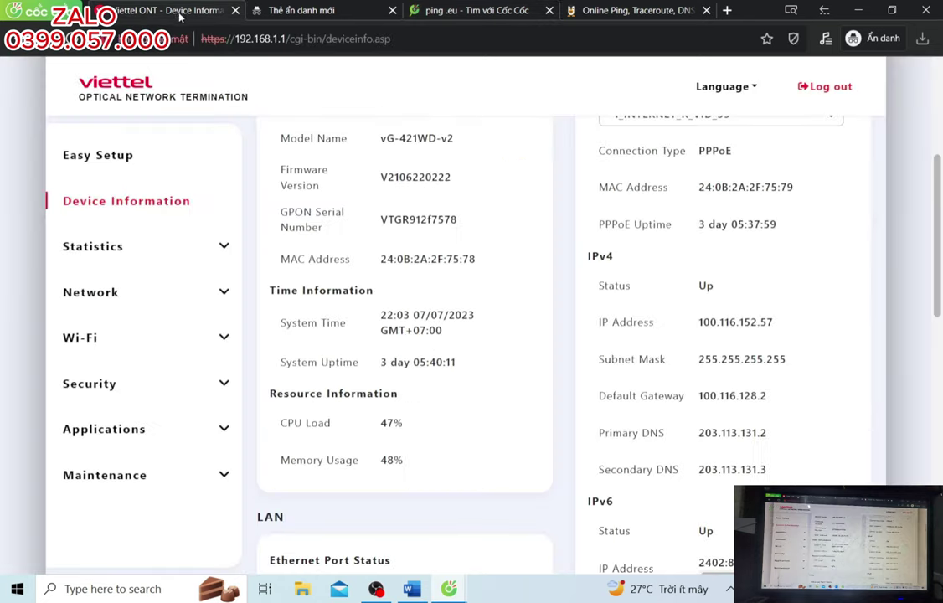
Reload the Device Information page and scroll through its status sections
click(153, 209)
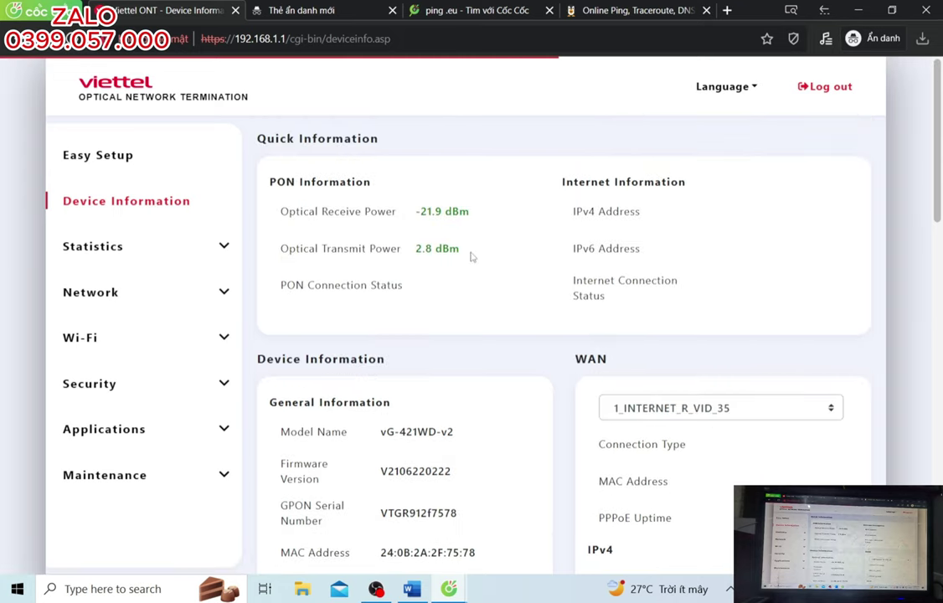
scroll(471, 261, down, 4)
scroll(471, 265, down, 3)
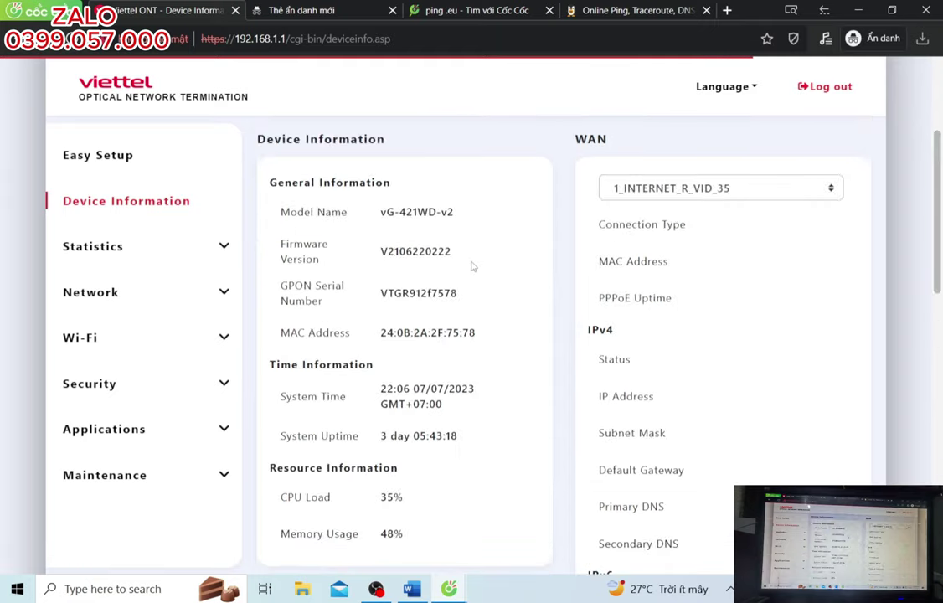
scroll(471, 266, down, 1)
scroll(470, 266, down, 1)
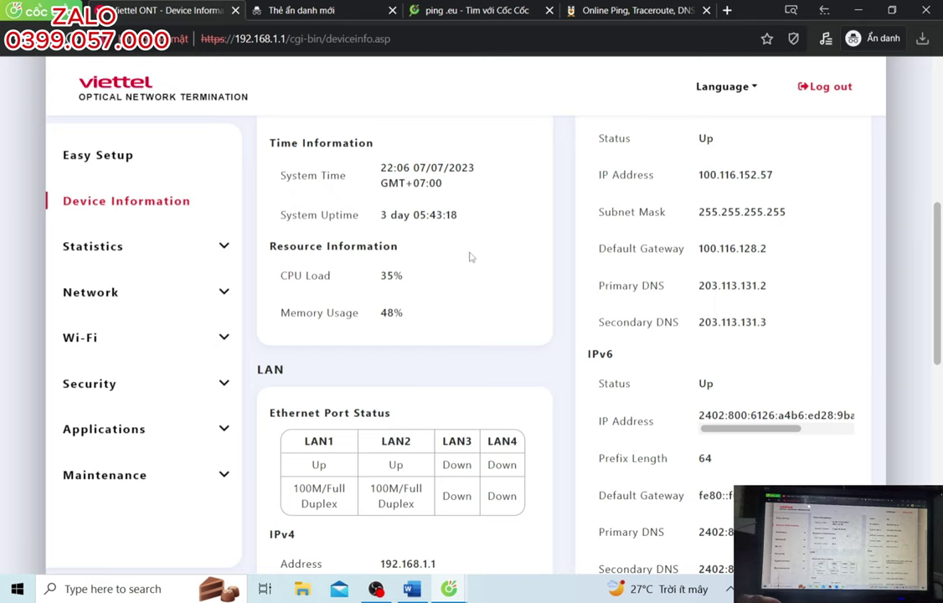
Visit Easy Setup, return to Device Information and reload it to refresh status values like 24% CPU
click(200, 157)
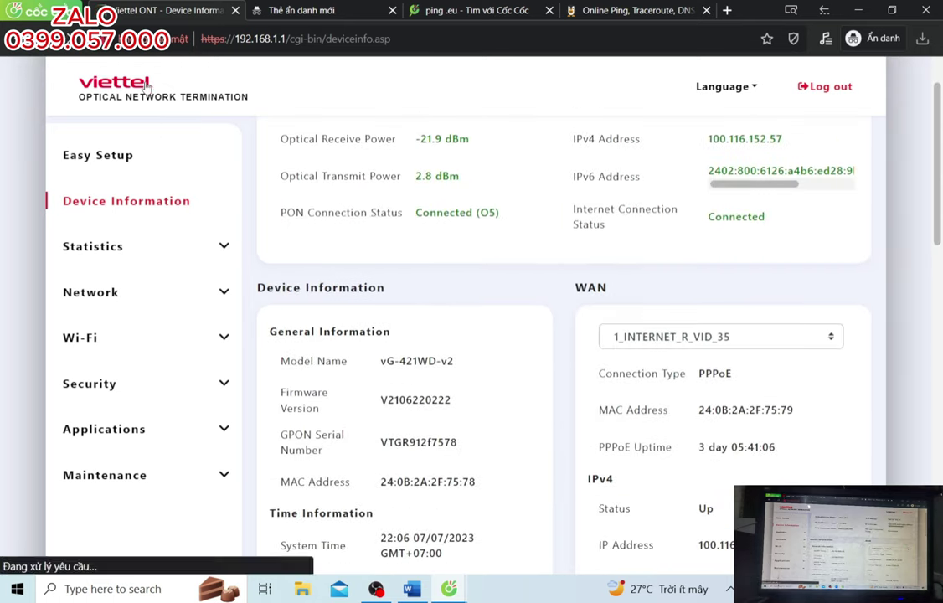
scroll(572, 327, down, 3)
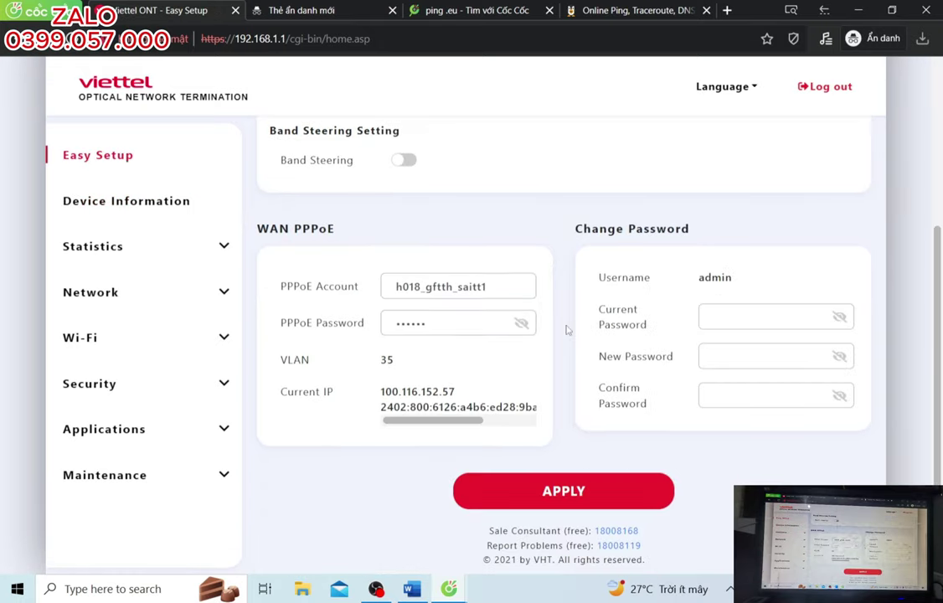
scroll(566, 330, up, 3)
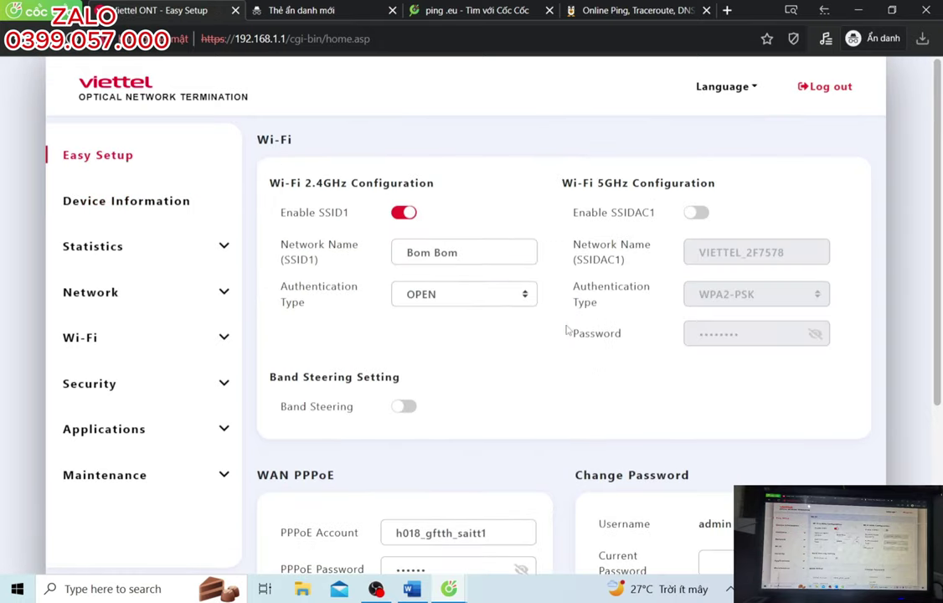
click(158, 202)
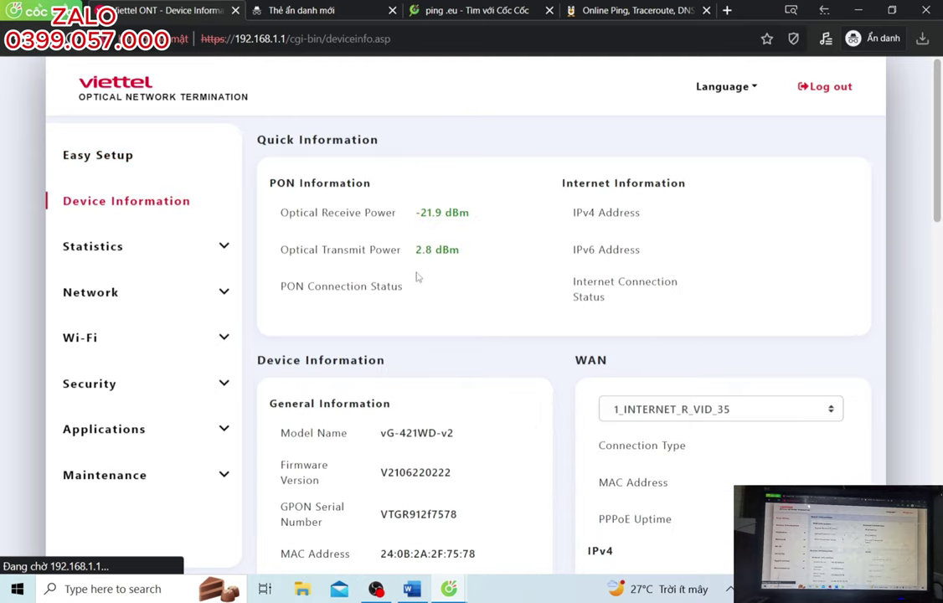
scroll(427, 283, down, 10)
scroll(437, 289, up, 3)
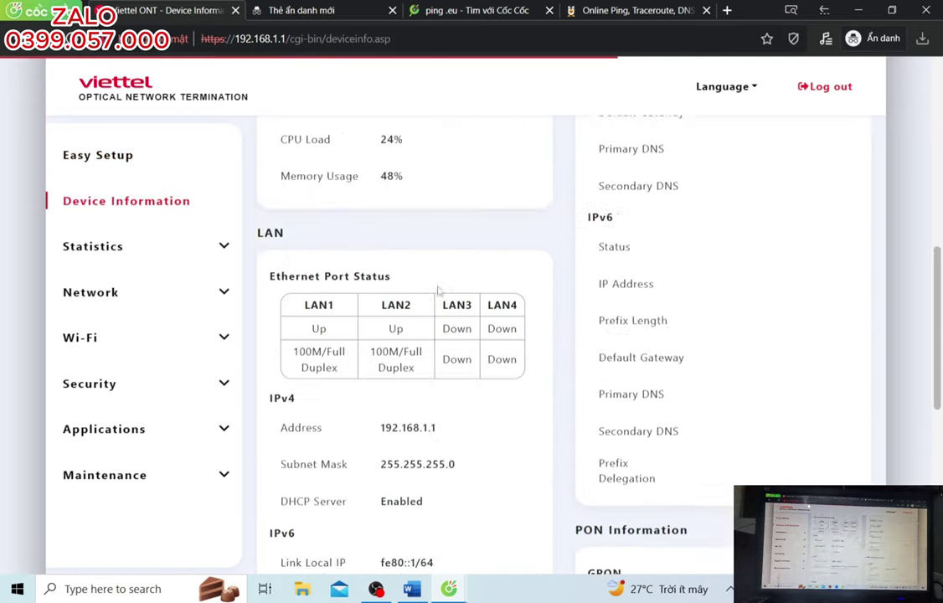
scroll(437, 288, down, 5)
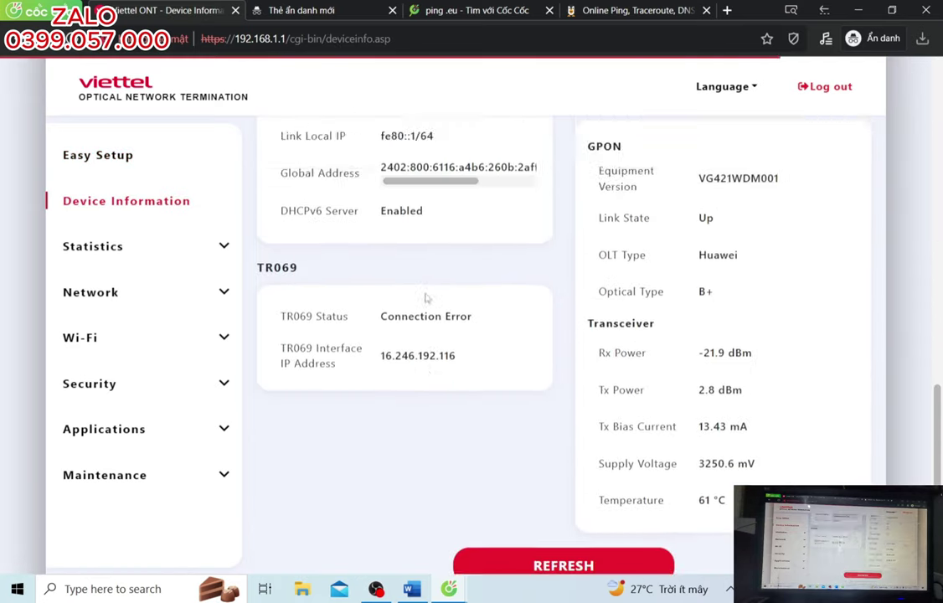
scroll(425, 297, up, 10)
scroll(410, 293, down, 3)
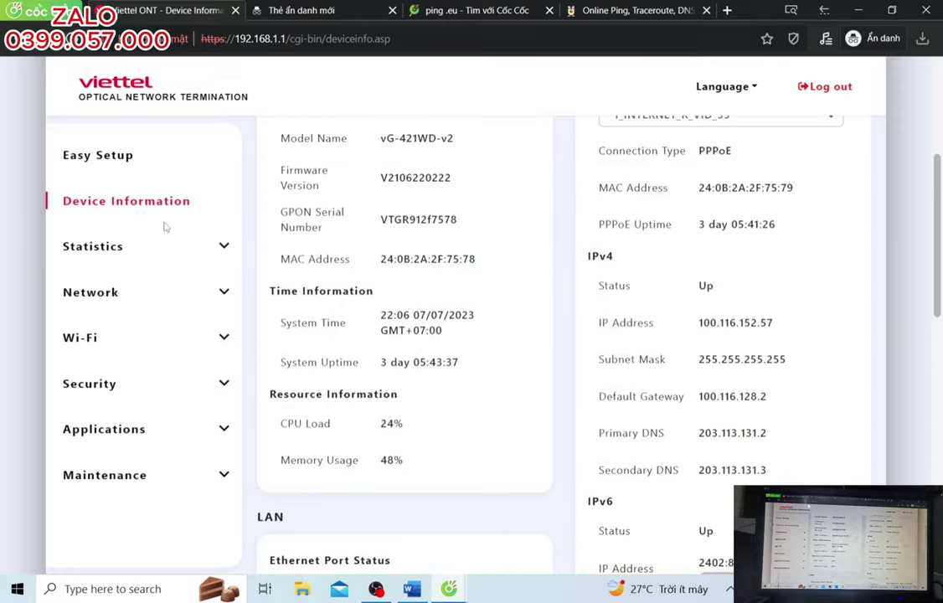
click(116, 207)
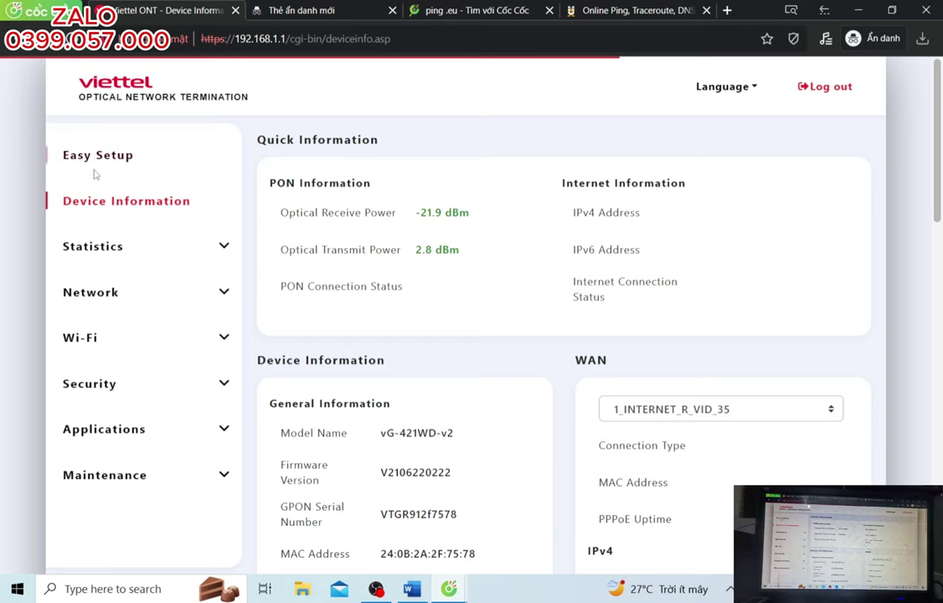
Go to the router's home page and scroll through it
click(139, 99)
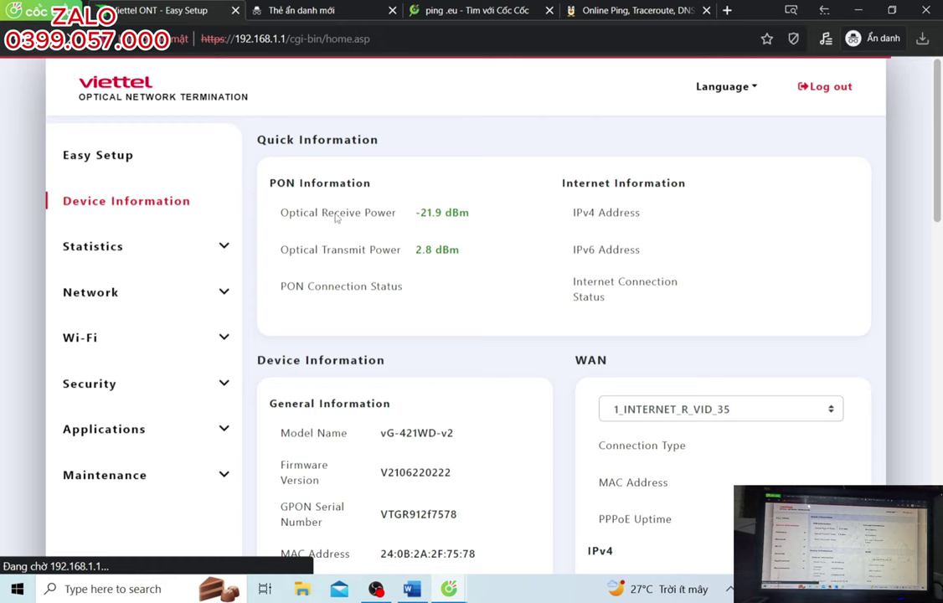
scroll(330, 219, down, 5)
scroll(328, 228, down, 5)
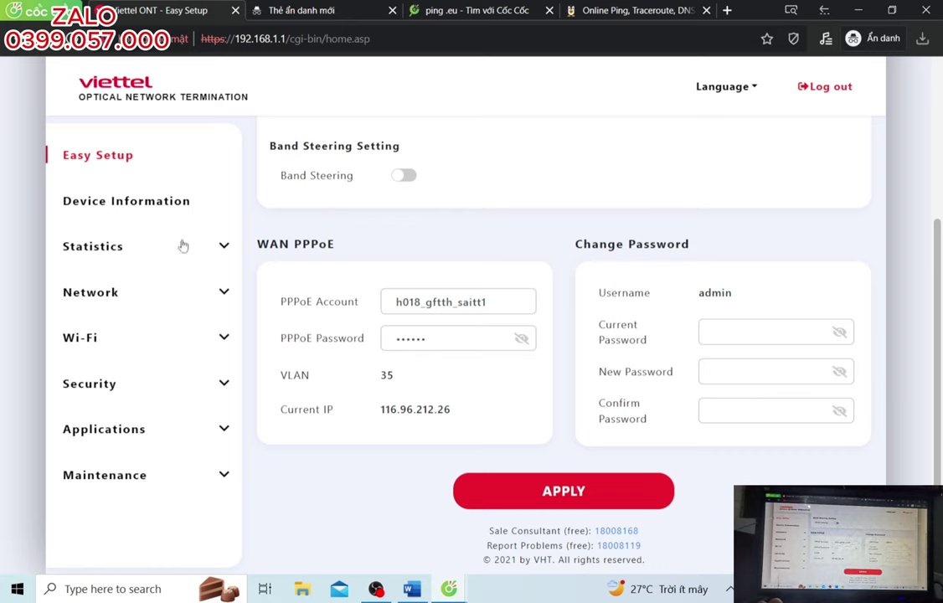
Review Device Information's WAN/LAN status showing a public IPv4 address, then return to the ping.eu tab
click(150, 212)
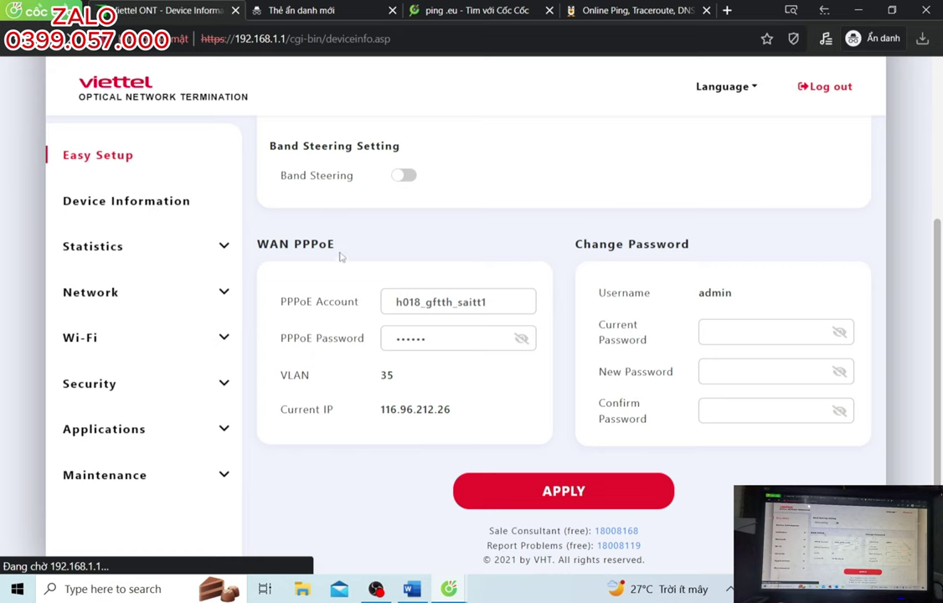
scroll(432, 294, down, 8)
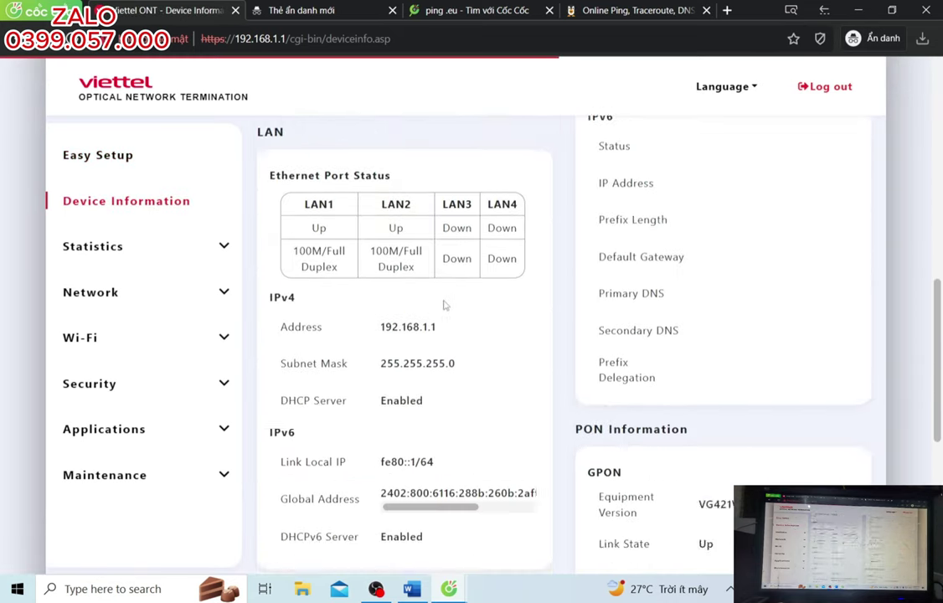
scroll(445, 305, down, 2)
scroll(445, 304, up, 2)
scroll(446, 305, up, 2)
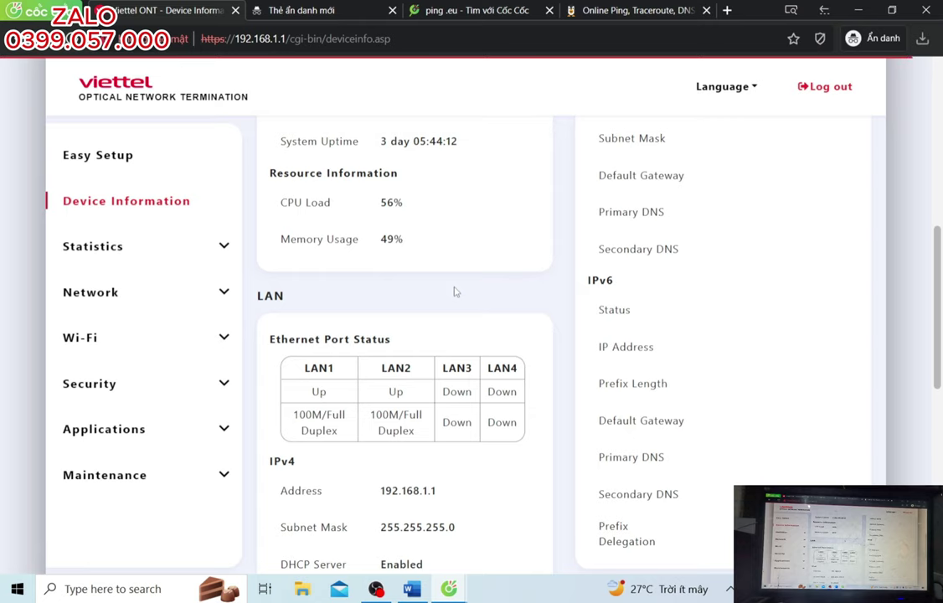
scroll(455, 291, down, 6)
scroll(524, 323, up, 6)
scroll(524, 318, up, 6)
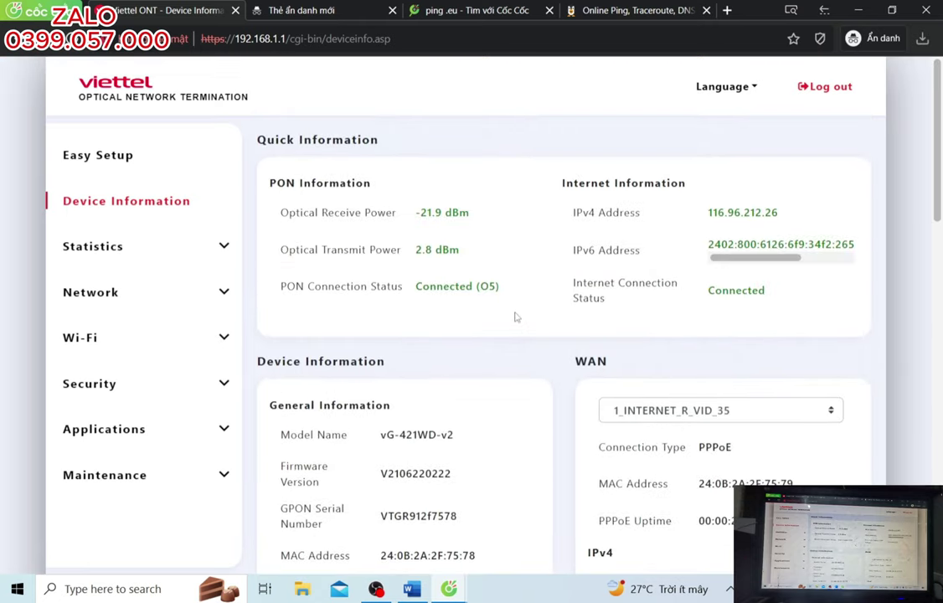
scroll(516, 317, down, 4)
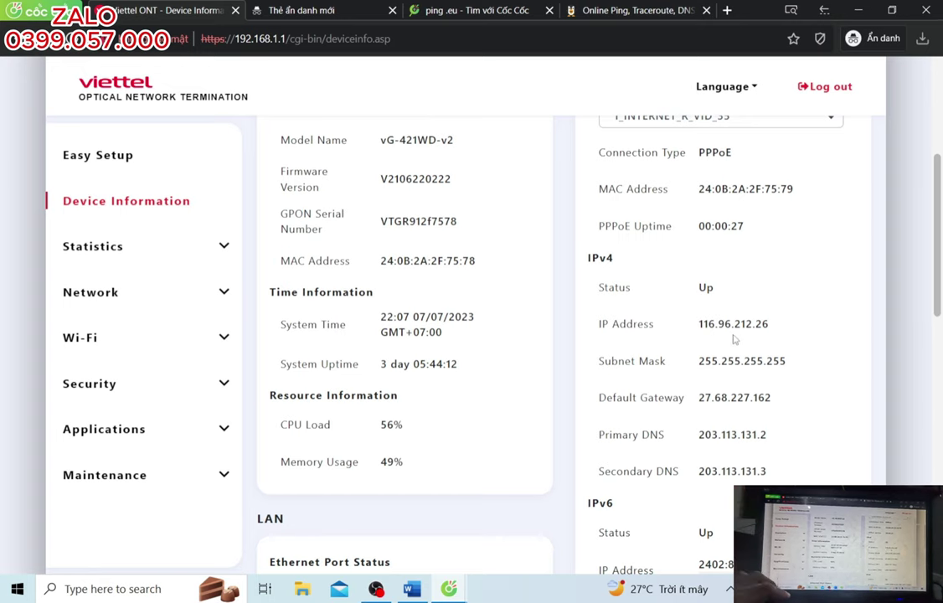
click(610, 12)
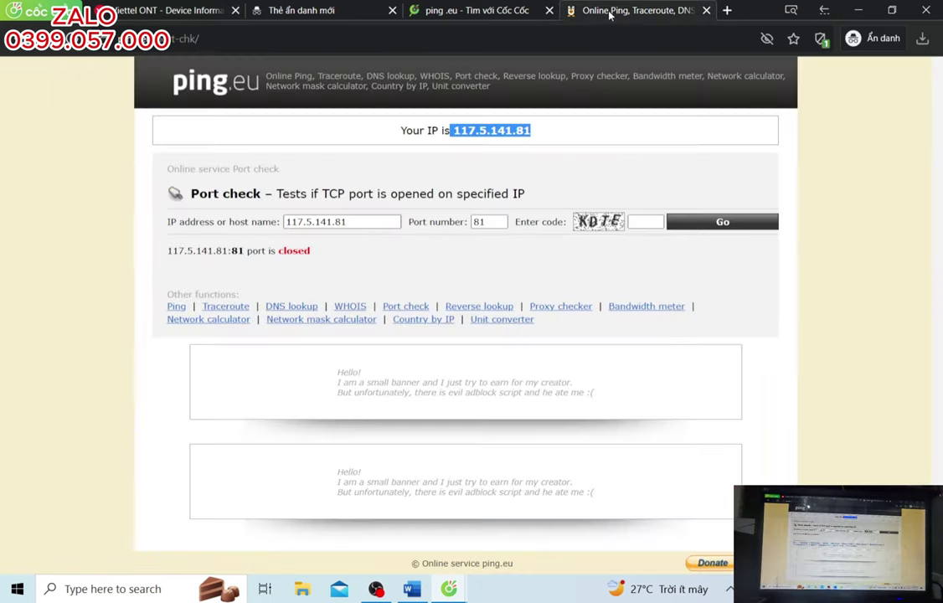
Start an address entry, run a 'google dịch' suggestion, and minimize the recording app
click(360, 38)
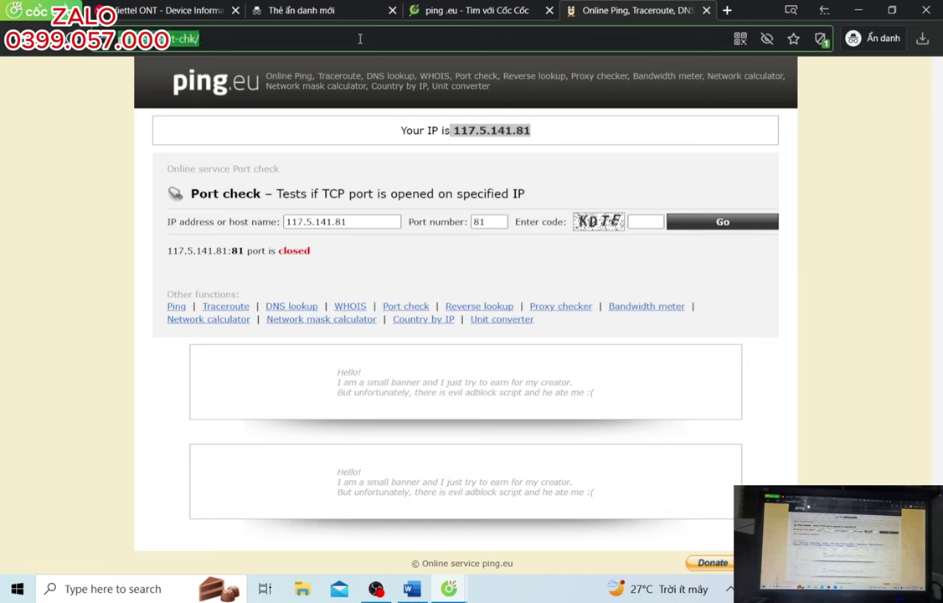
key(Escape)
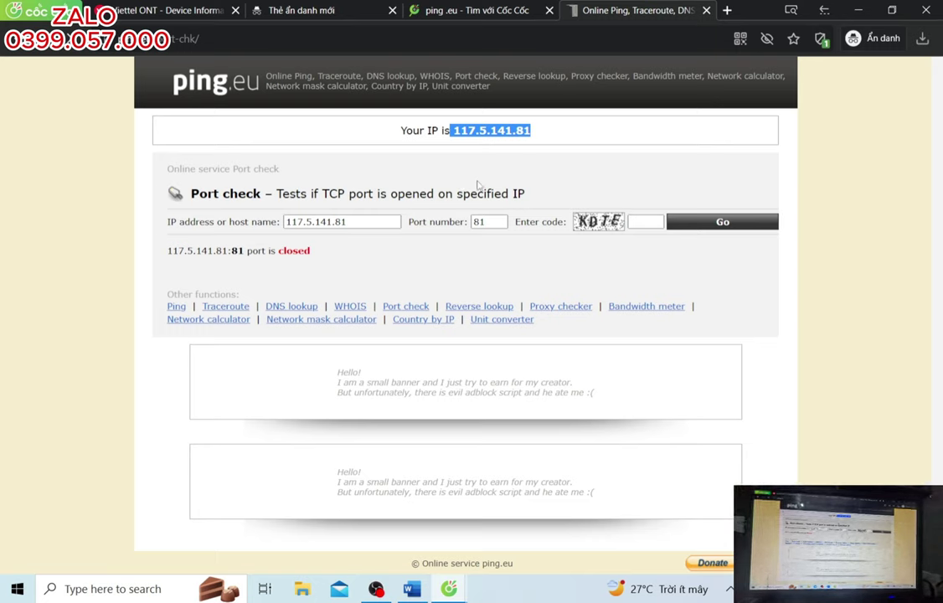
click(297, 41)
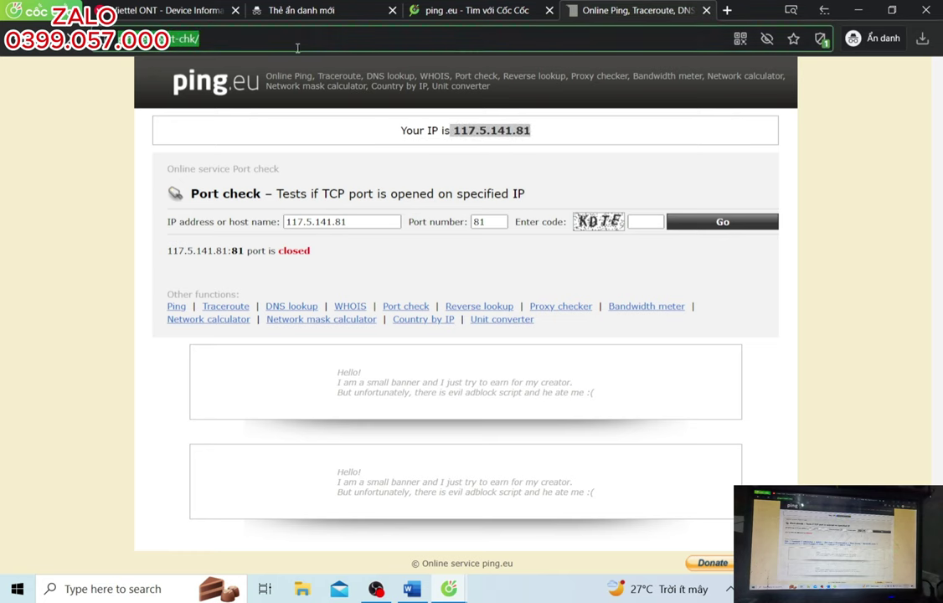
text(g)
click(210, 98)
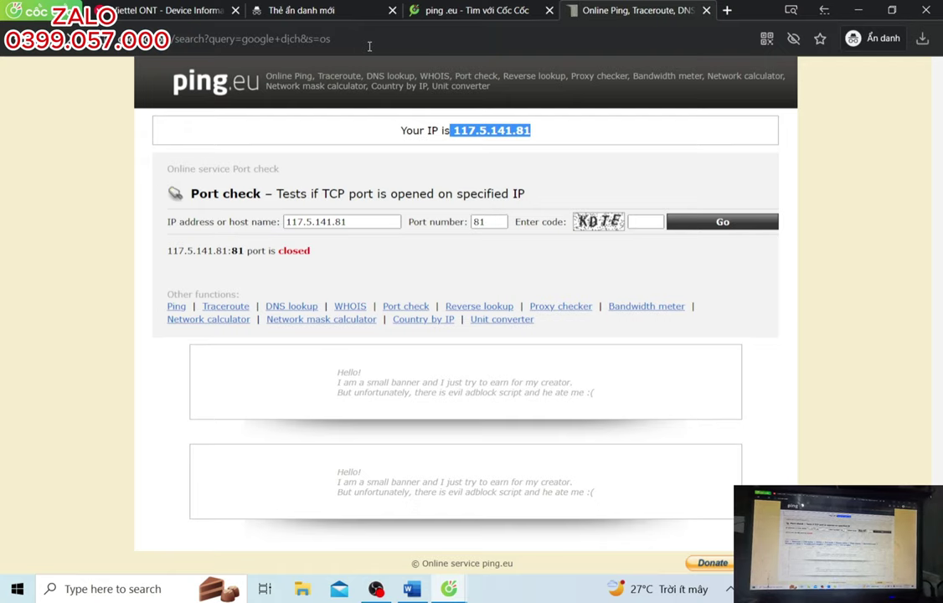
click(376, 589)
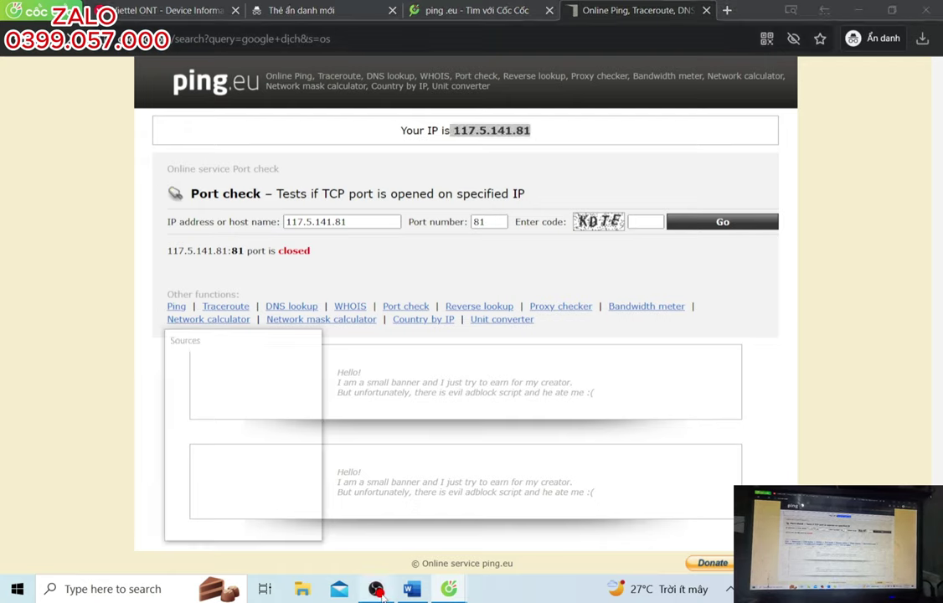
click(376, 589)
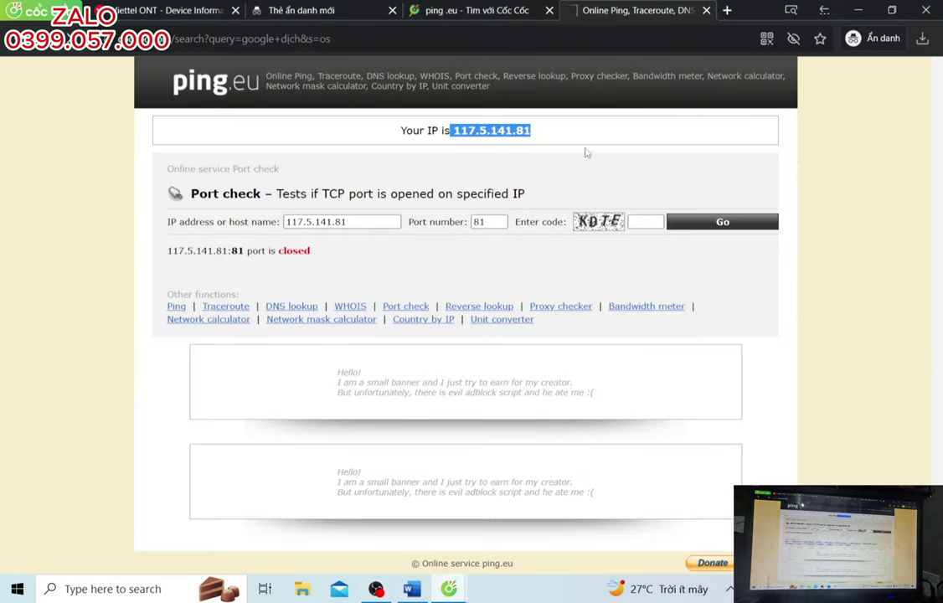
Load google.com in a new incognito tab
click(742, 12)
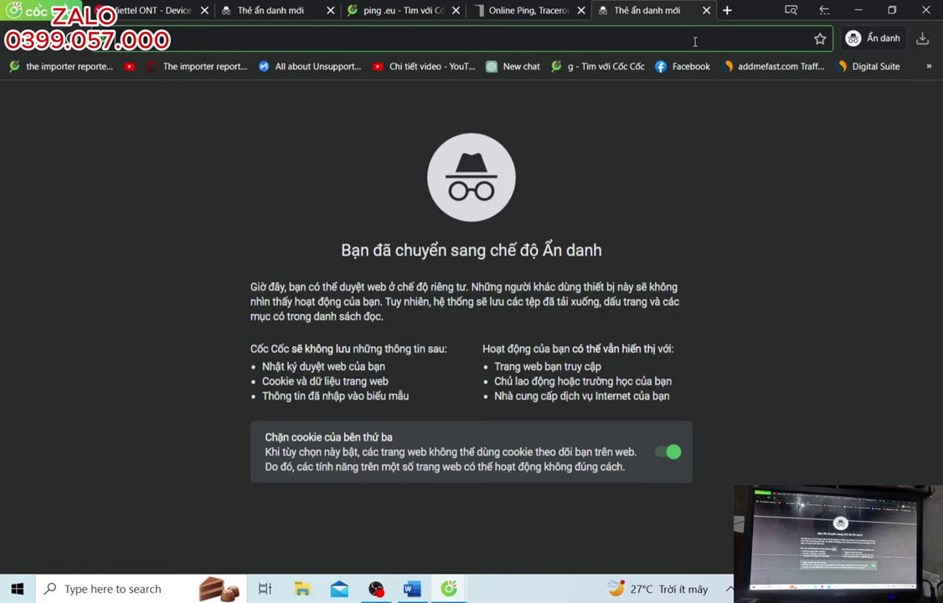
text(g)
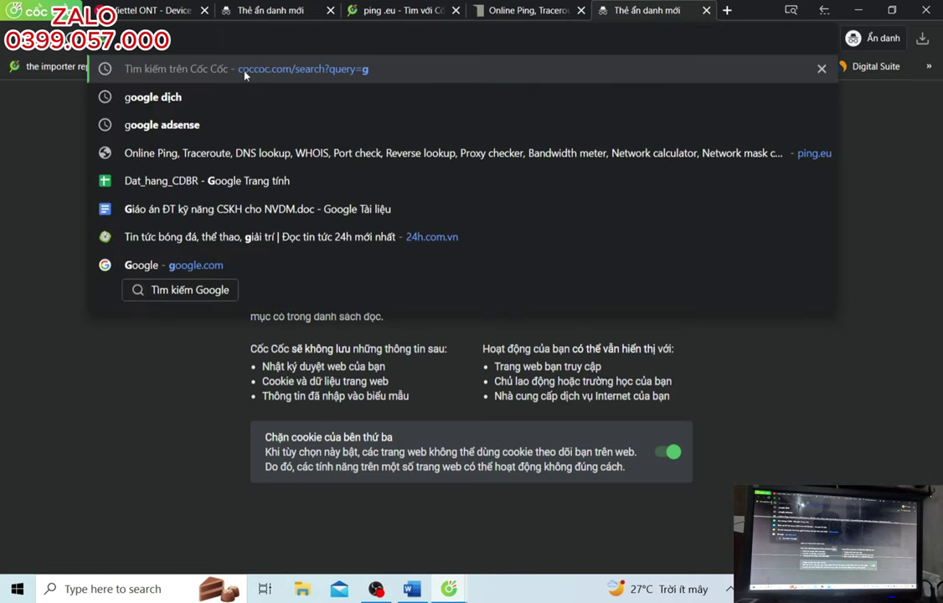
text(ôg)
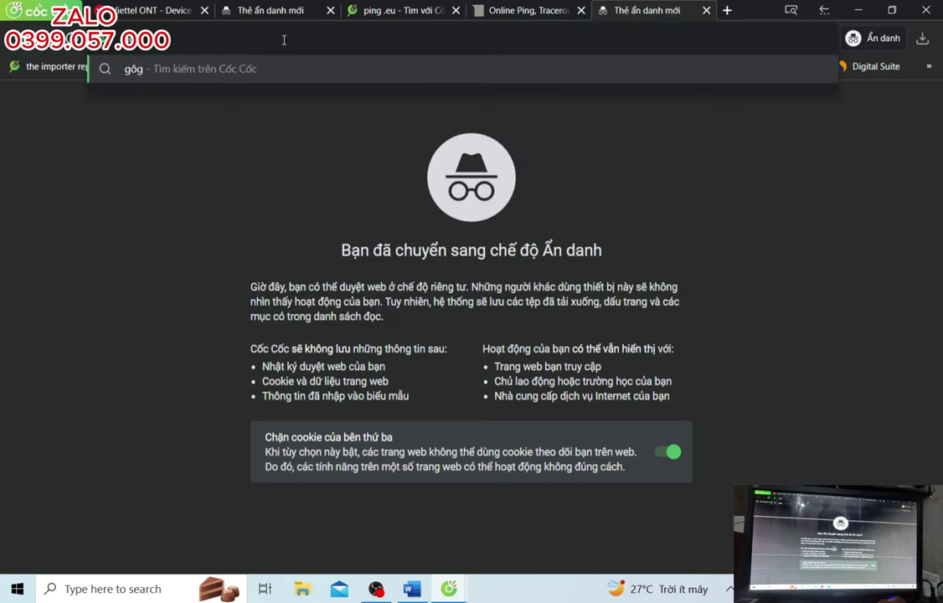
key(BackSpace)
key(BackSpace)
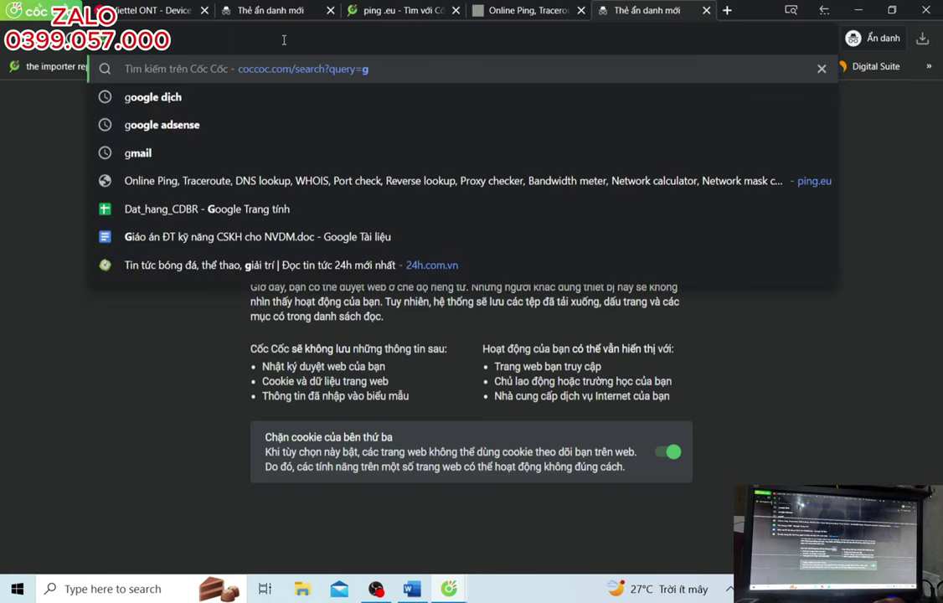
text(ôogle)
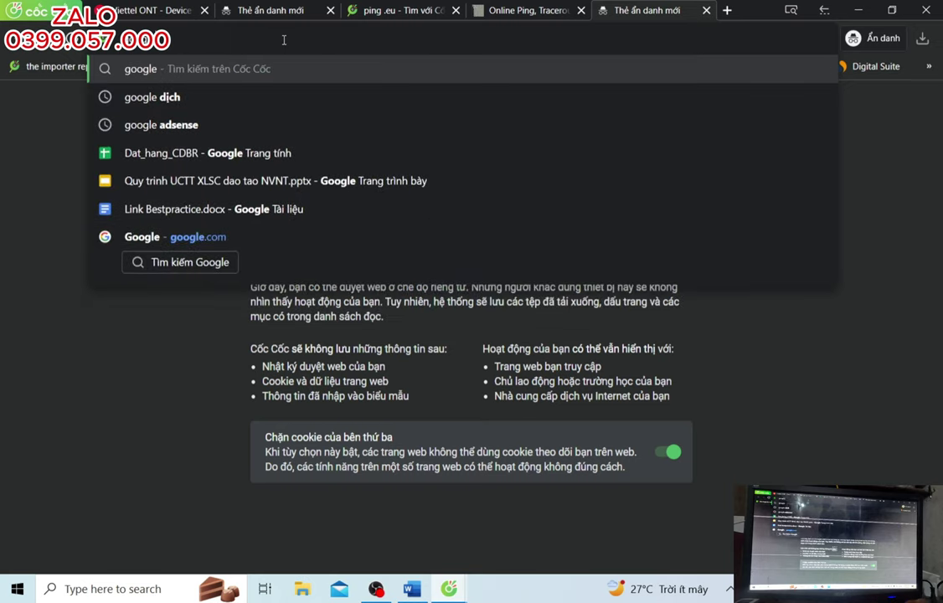
text(.com)
key(Return)
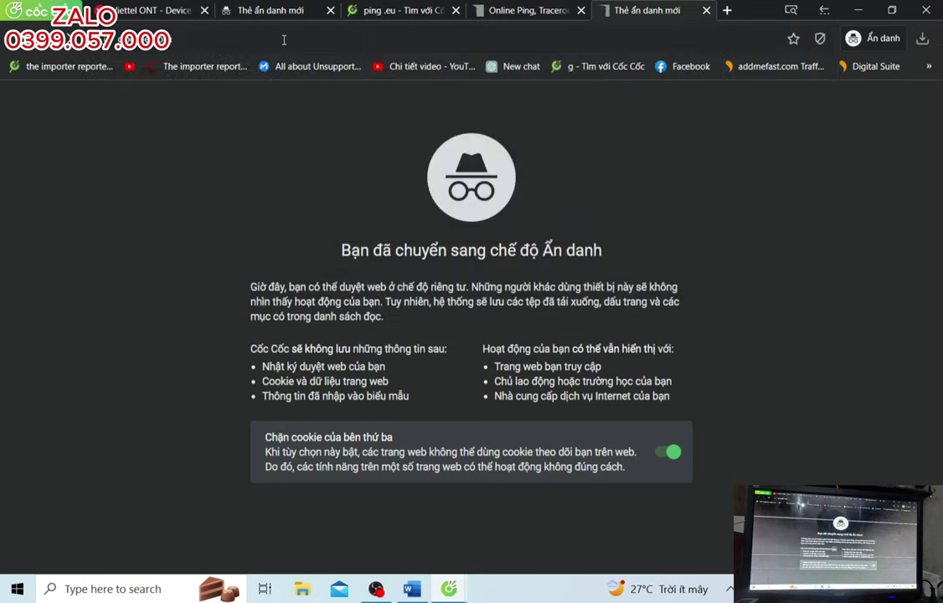
Glance at the other tabs, then search Google for 'ping.eu'
click(502, 10)
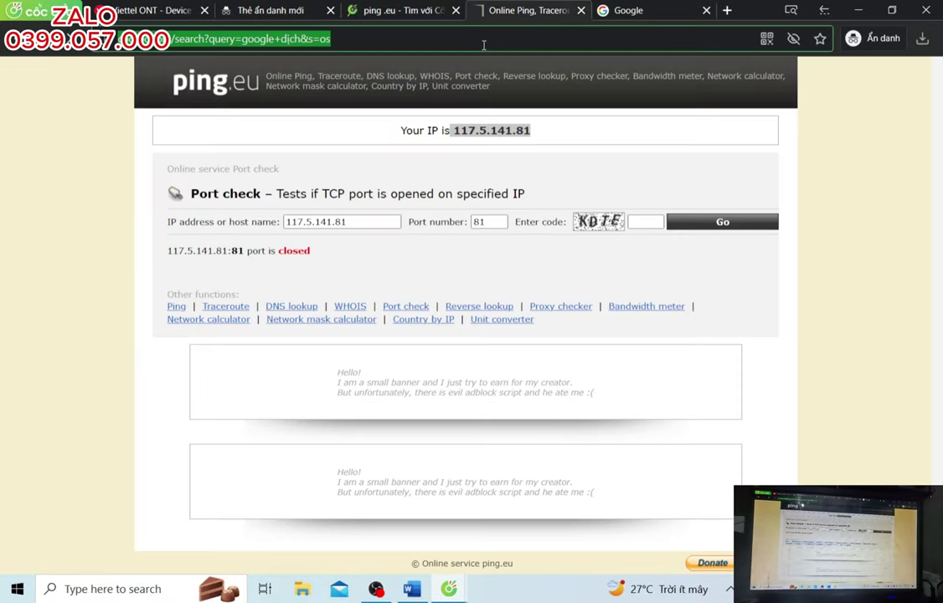
click(617, 11)
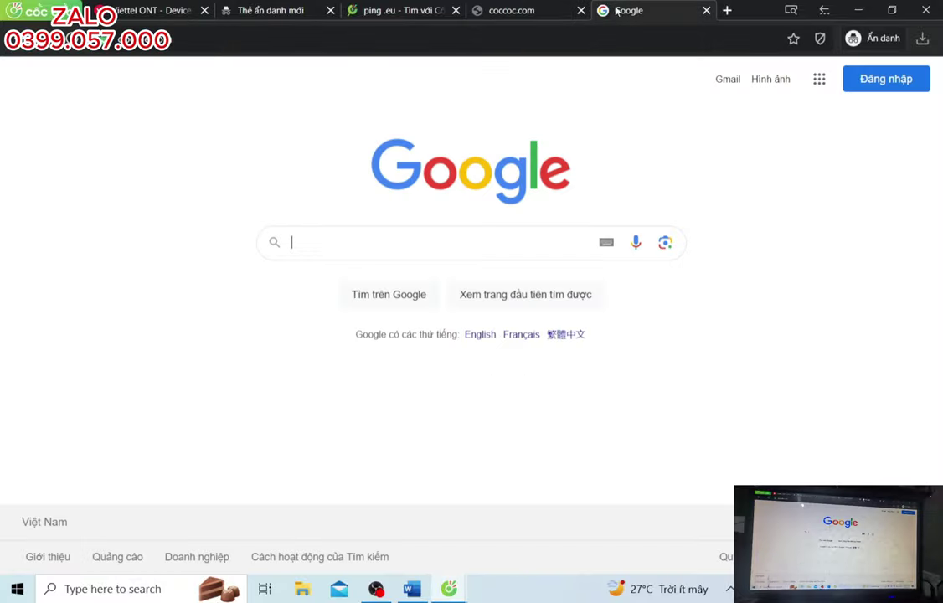
click(533, 11)
click(646, 11)
text(ping)
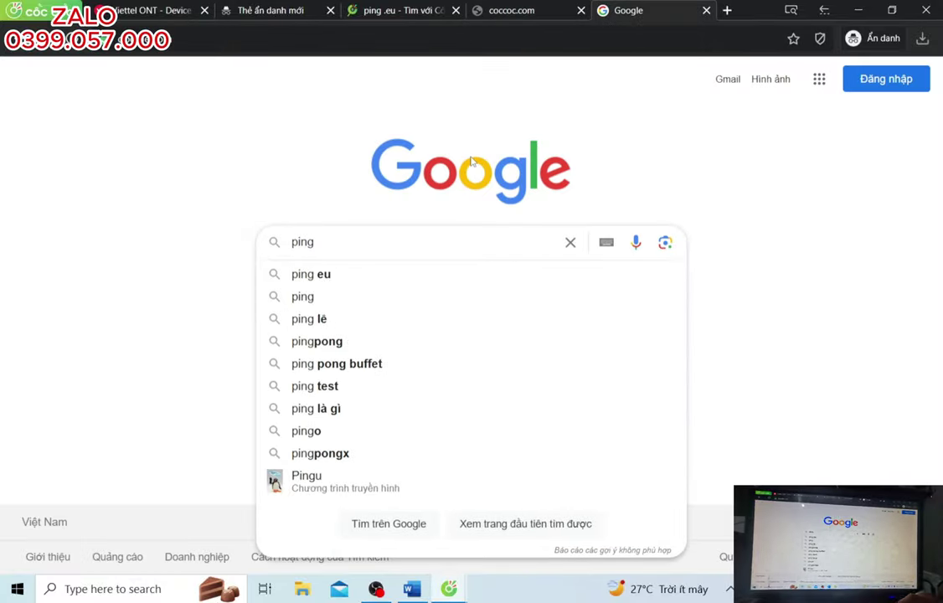
text(.eu)
key(Return)
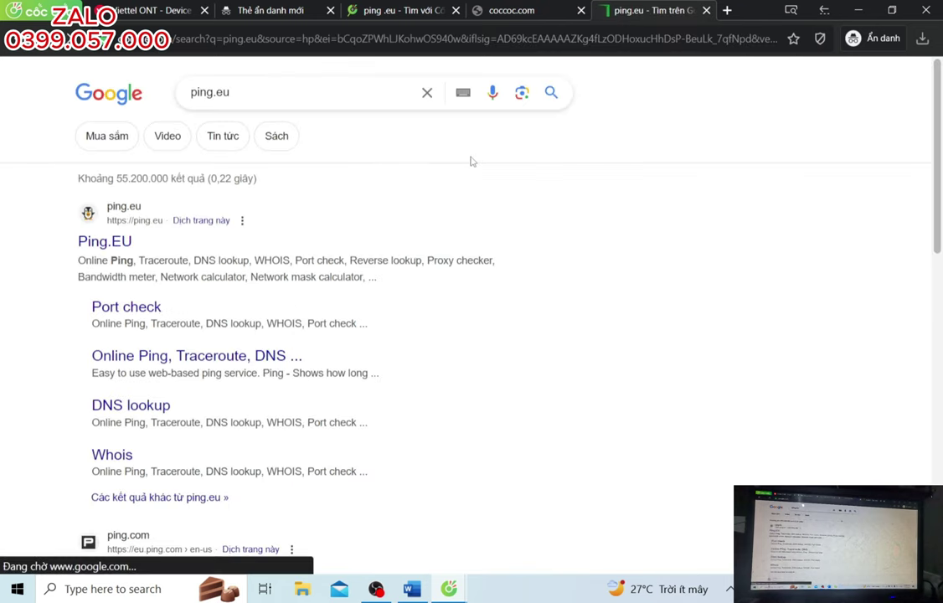
Open the ping.eu Port check result and scroll through it
click(125, 309)
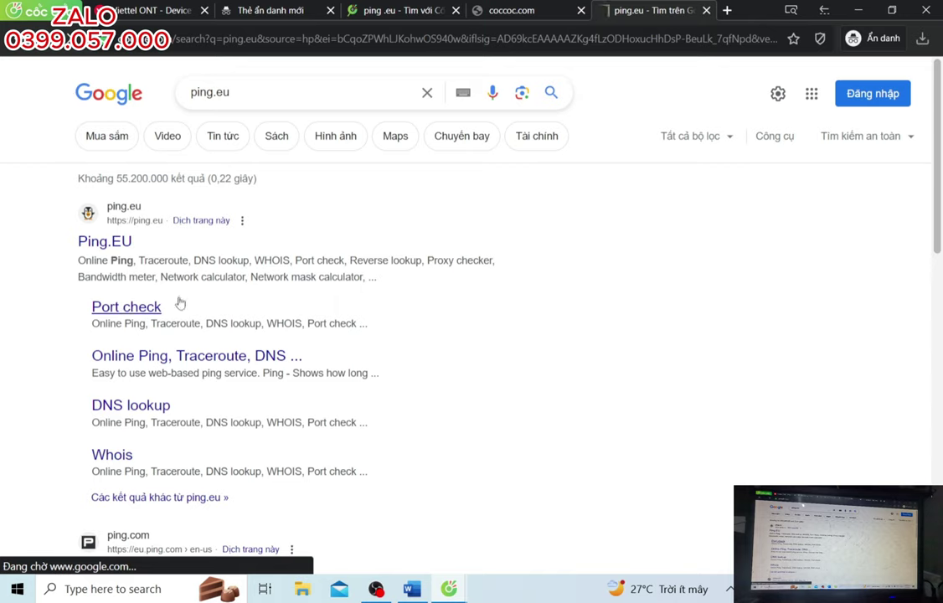
scroll(366, 301, down, 3)
scroll(370, 297, up, 3)
scroll(371, 302, down, 1)
scroll(371, 302, up, 1)
scroll(373, 295, down, 2)
scroll(372, 297, up, 2)
scroll(373, 302, up, 1)
Close the timed-out coccoc.com tab and show the Cốc Cốc 'ping .eu' results
click(533, 9)
click(581, 11)
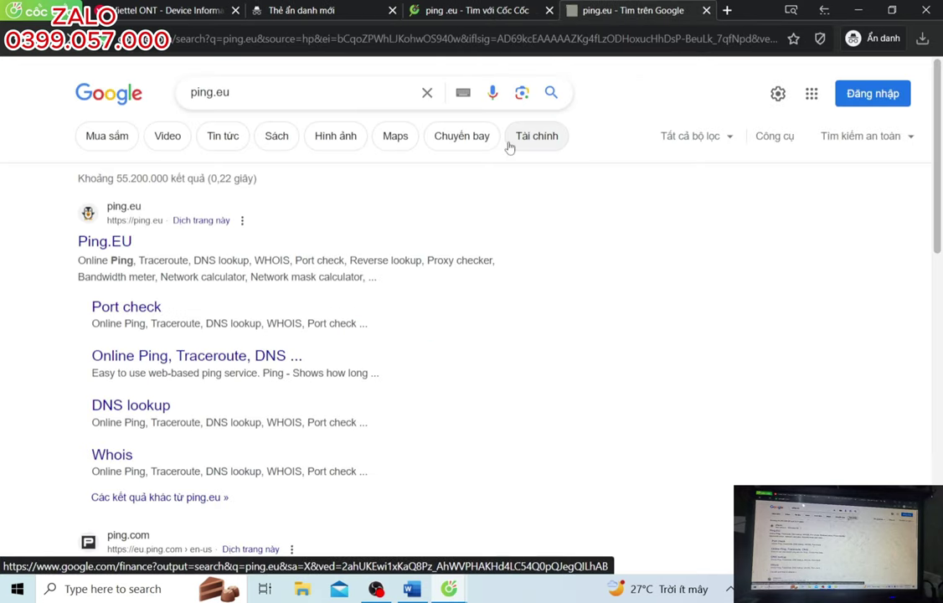
click(476, 10)
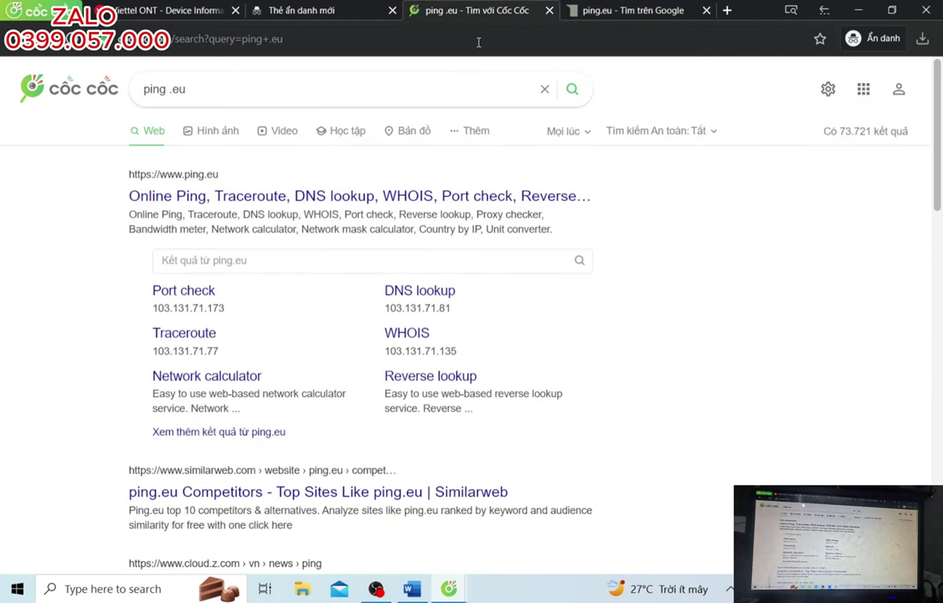
click(477, 42)
key(Return)
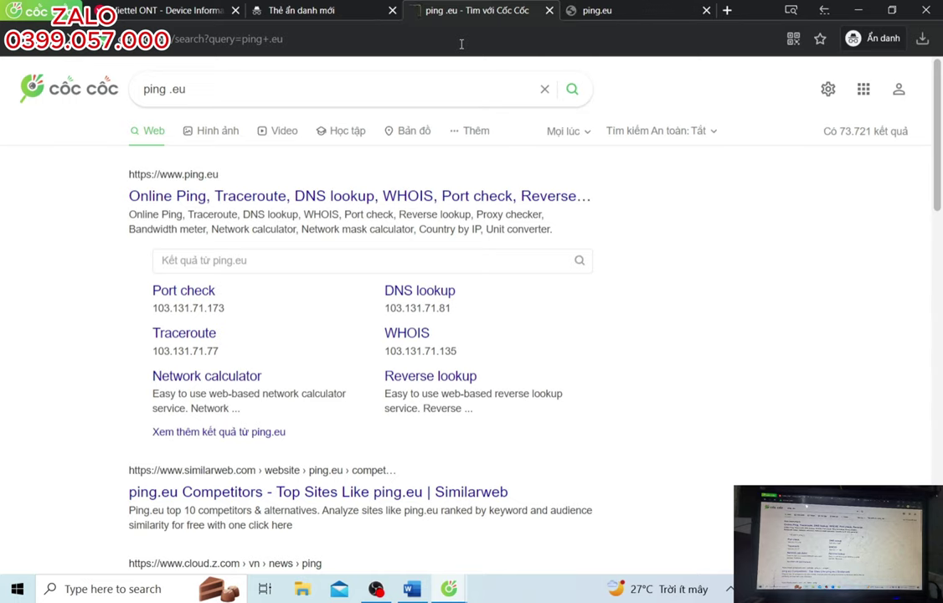
click(600, 10)
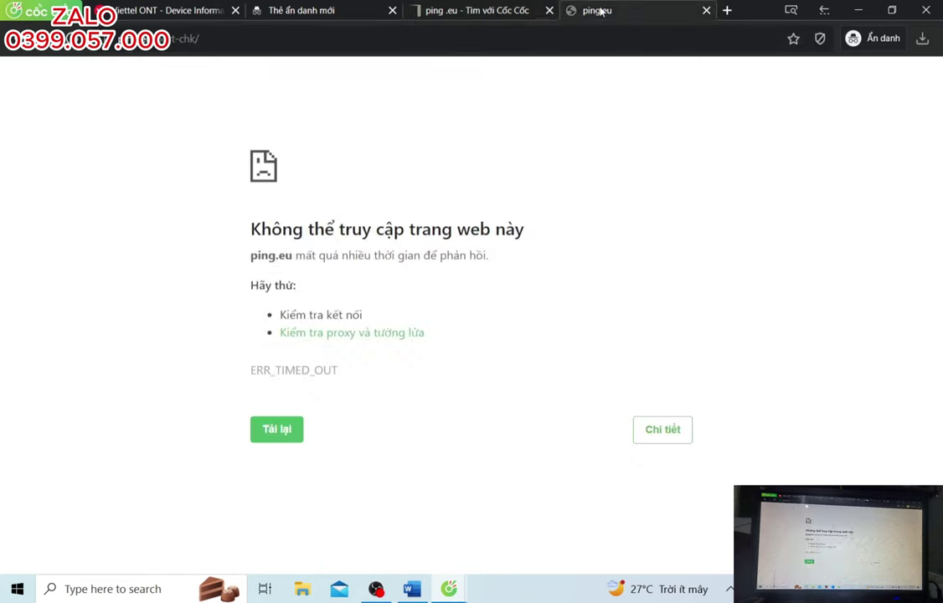
click(444, 10)
click(590, 12)
click(432, 16)
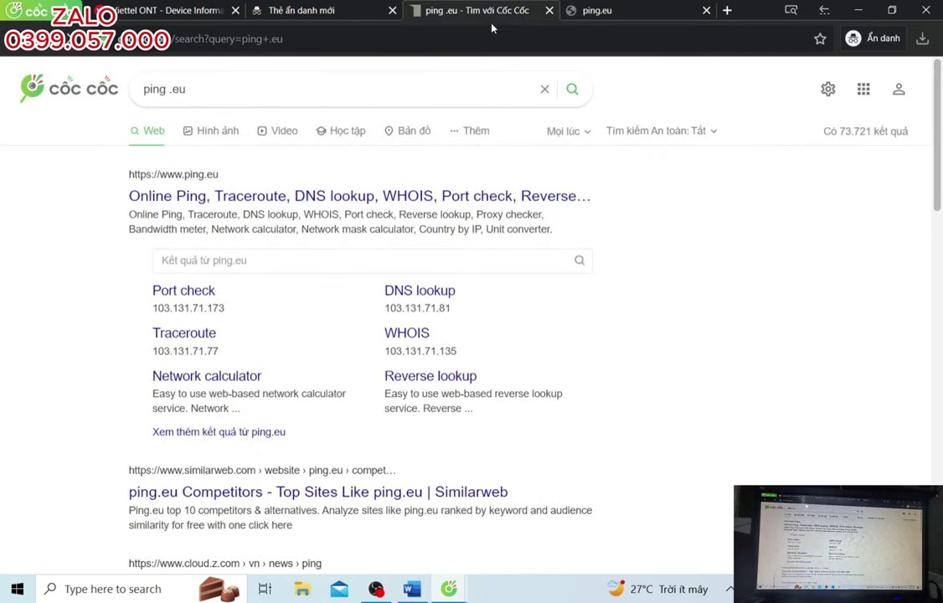
click(498, 36)
key(Escape)
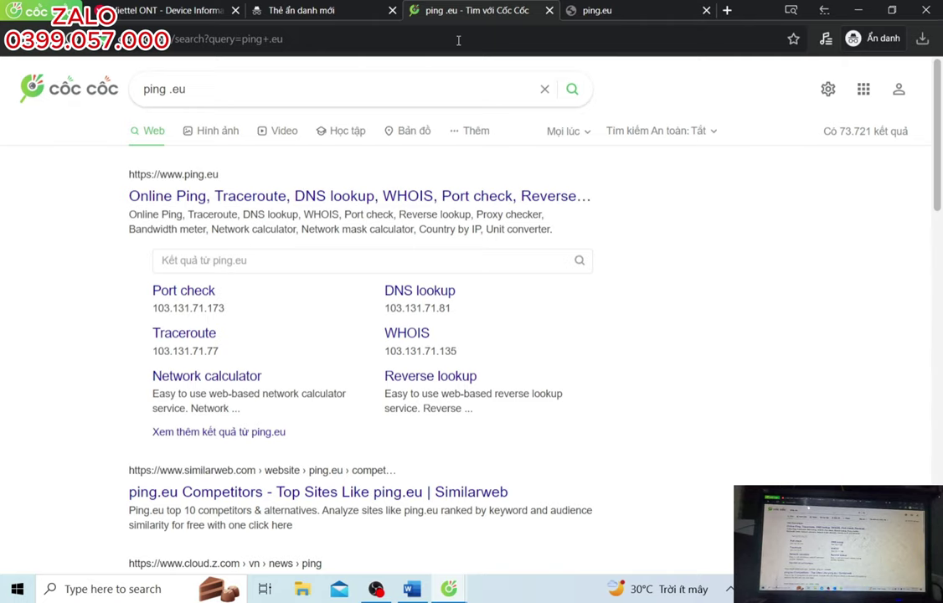
Check port 81 on 116.96.212.26 with ping.eu Port check, entering a fresh verification code
click(189, 298)
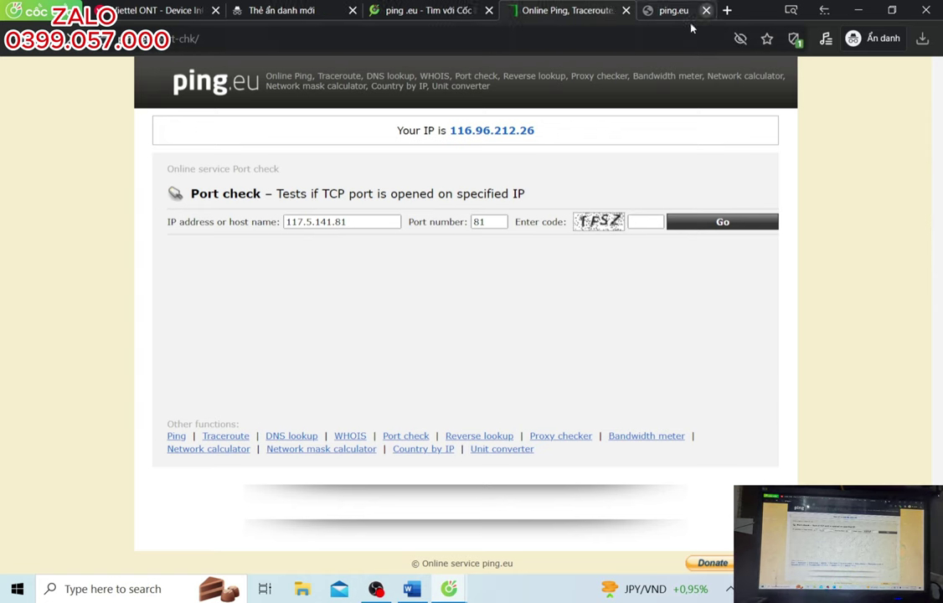
click(706, 10)
click(459, 131)
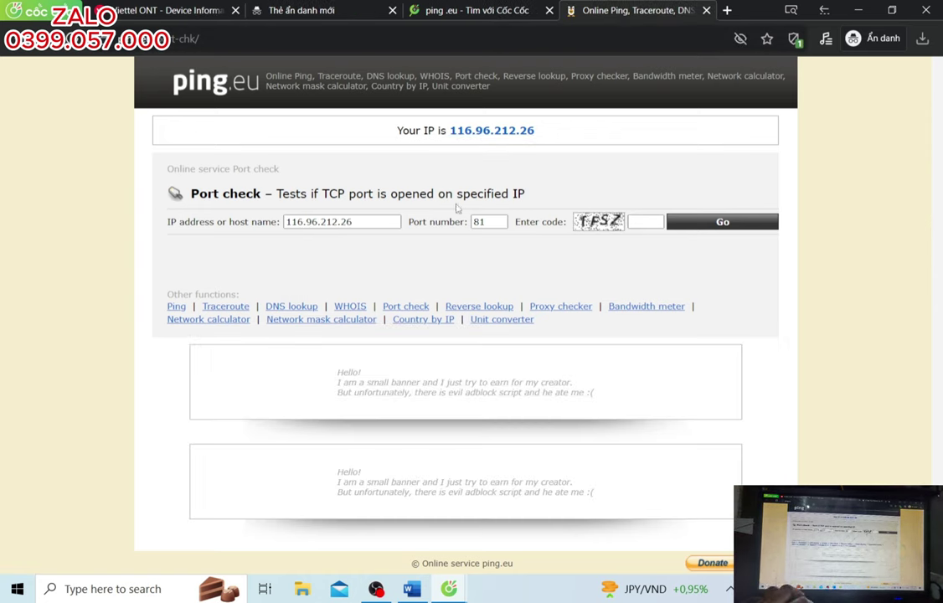
click(606, 230)
click(637, 222)
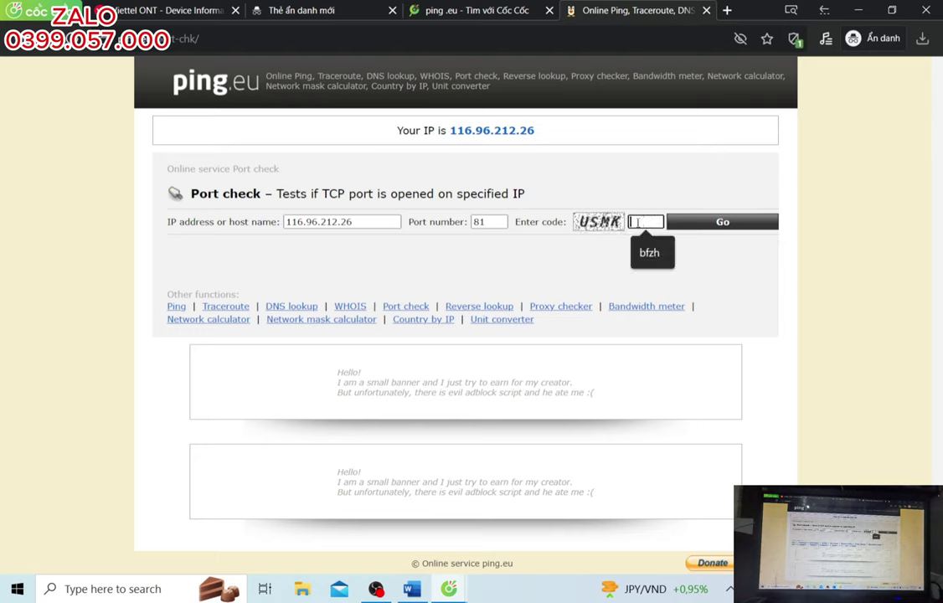
text(us)
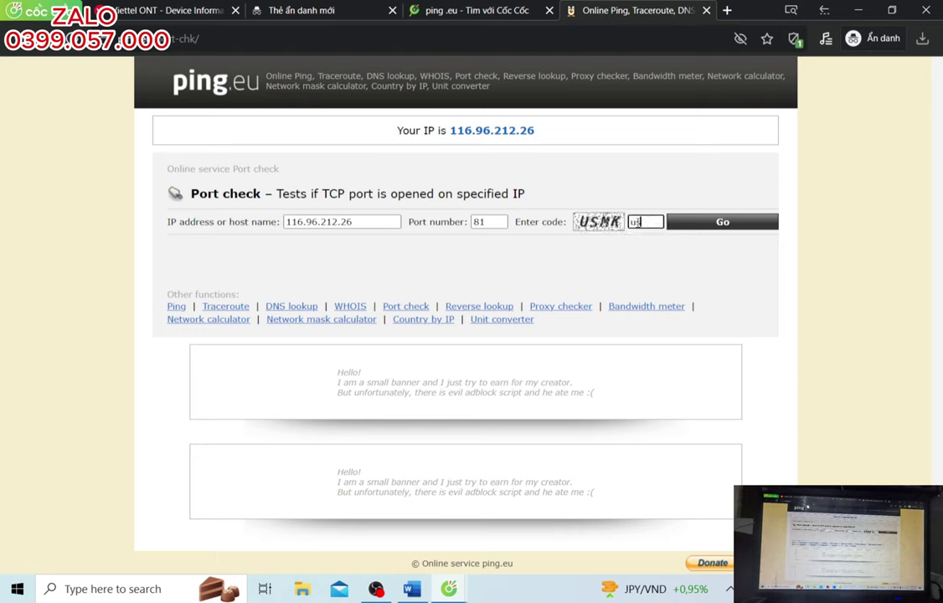
text(mk)
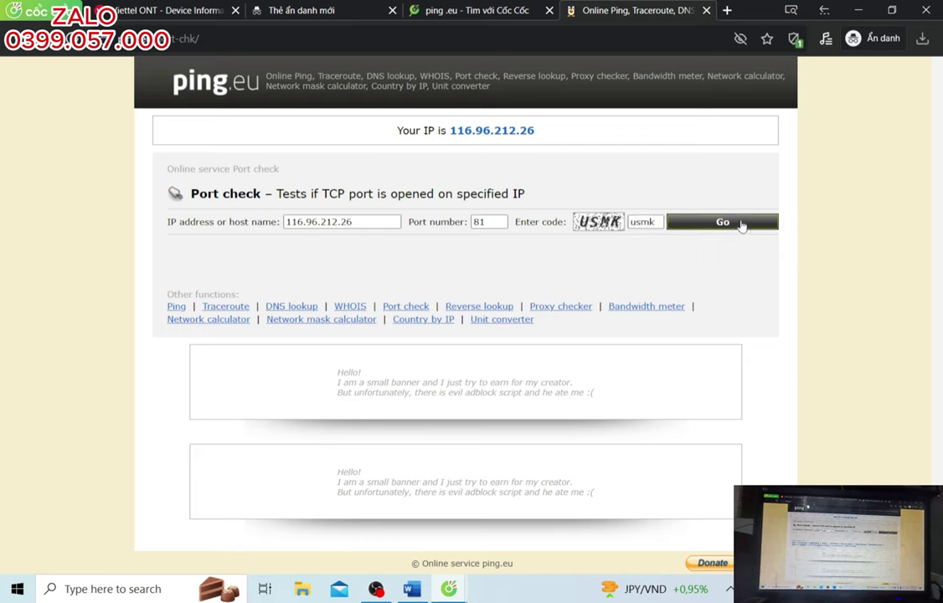
click(722, 222)
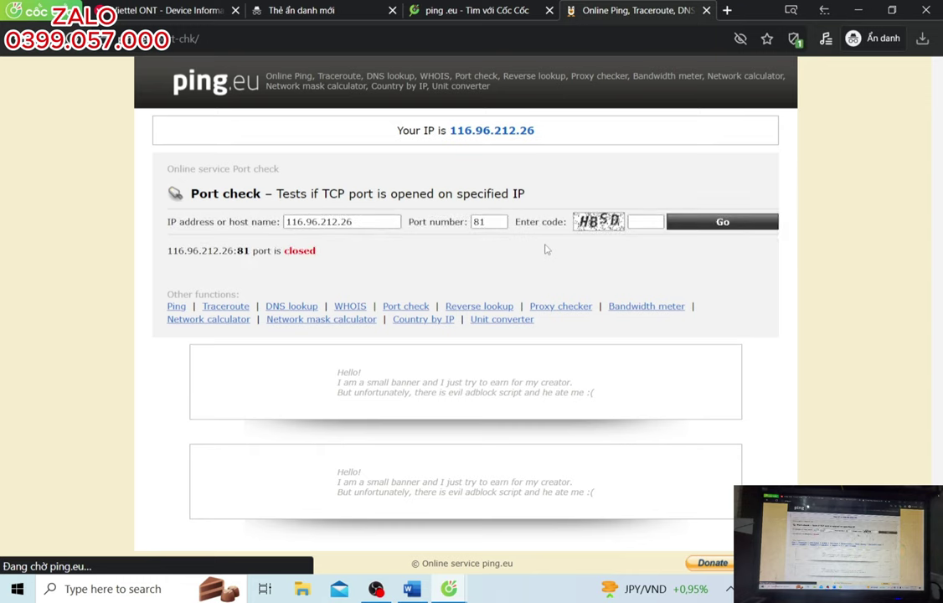
Recheck with port 8000 and a new verification code, then open a new incognito tab
click(498, 222)
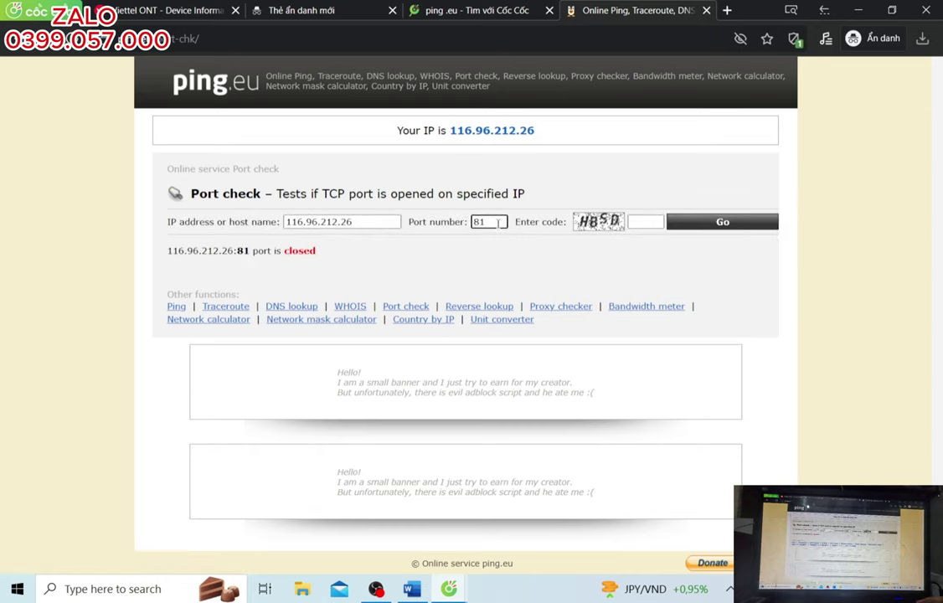
key(BackSpace)
key(BackSpace)
text(8000)
click(647, 223)
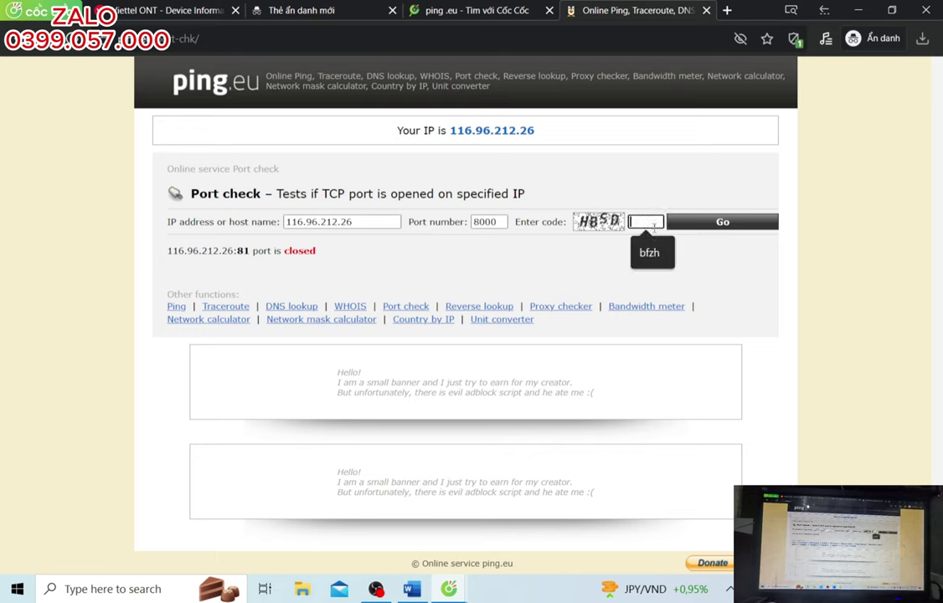
text(hbs)
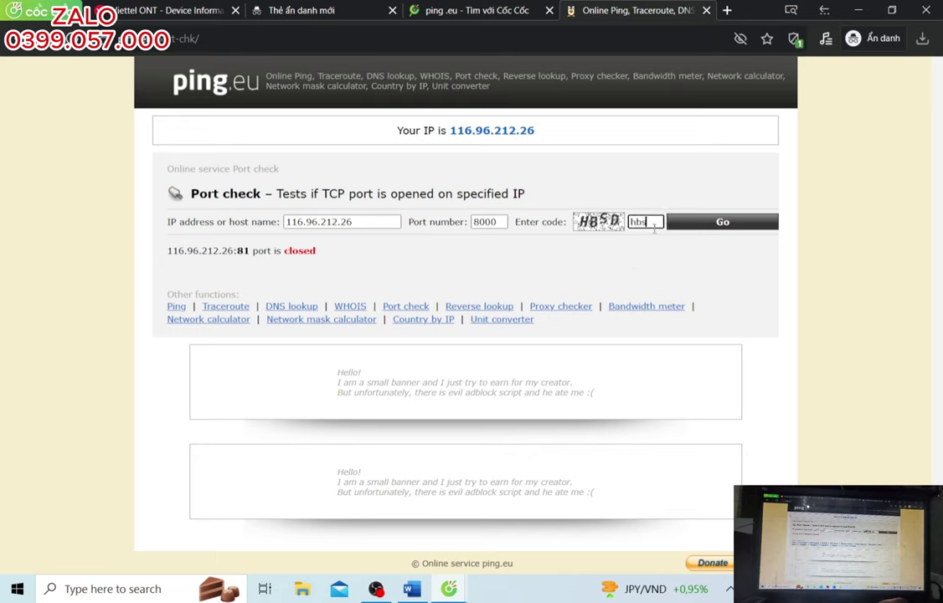
text(d)
click(722, 222)
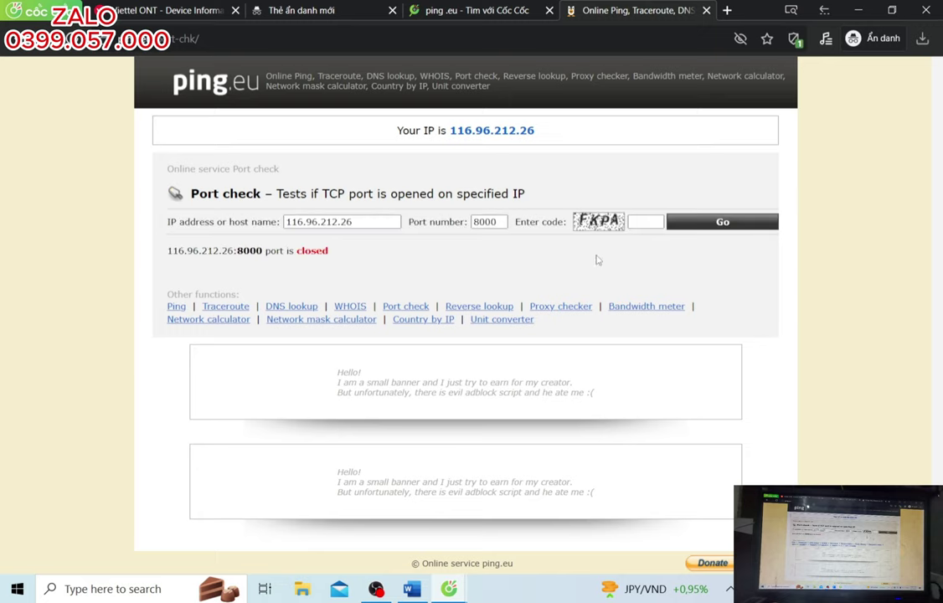
click(725, 11)
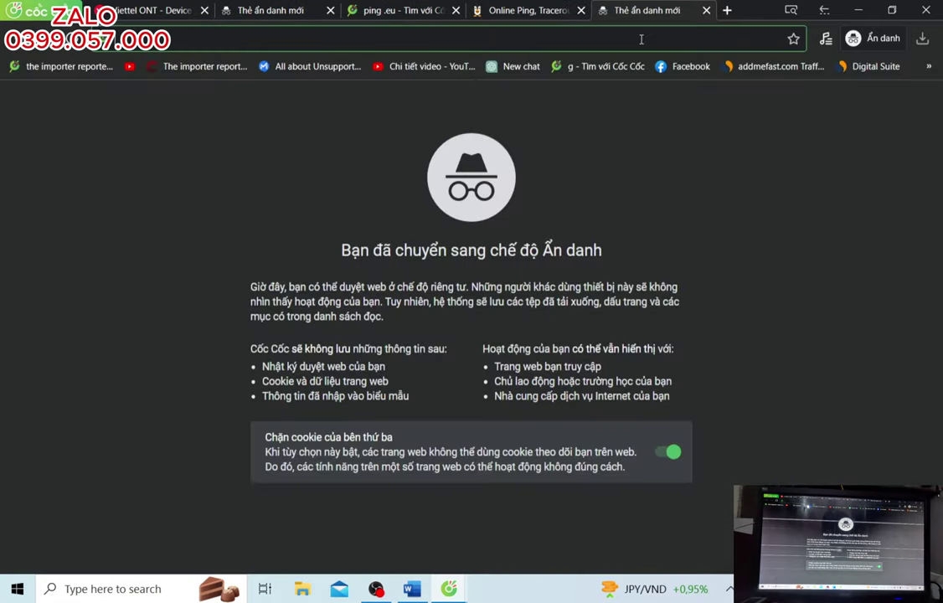
Load the camera at 192.168.1.64 and log in with its user name and password
text(192)
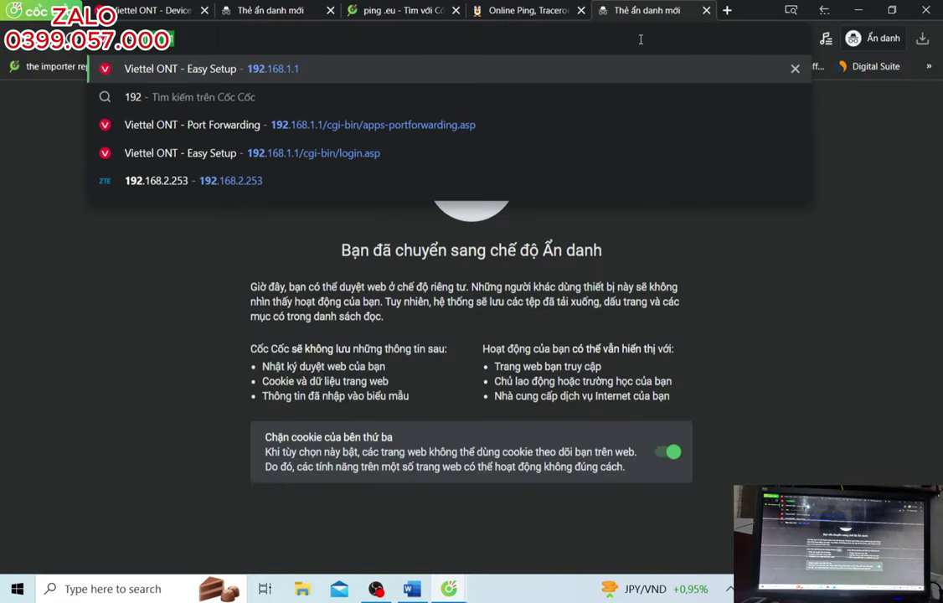
text(.168.1.1)
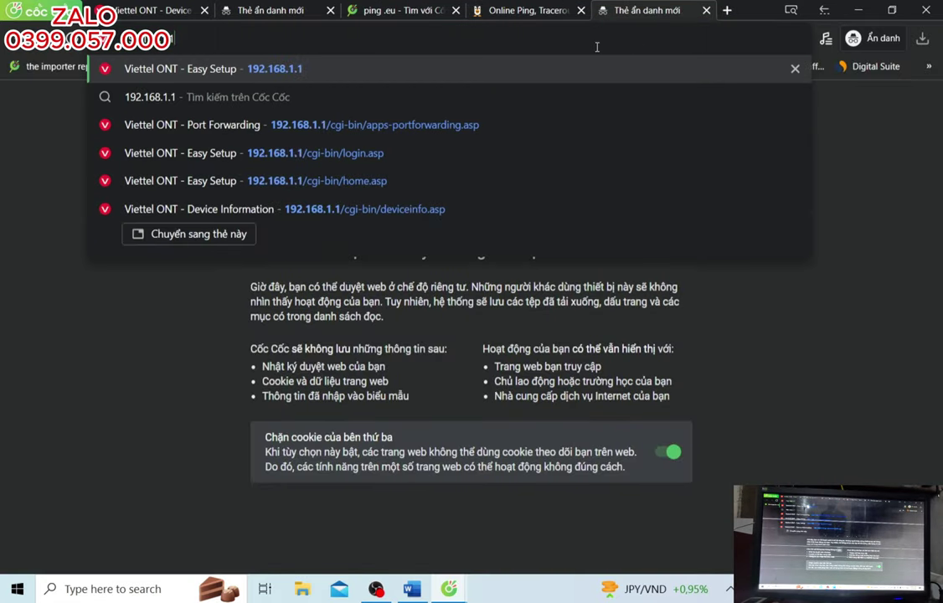
key(BackSpace)
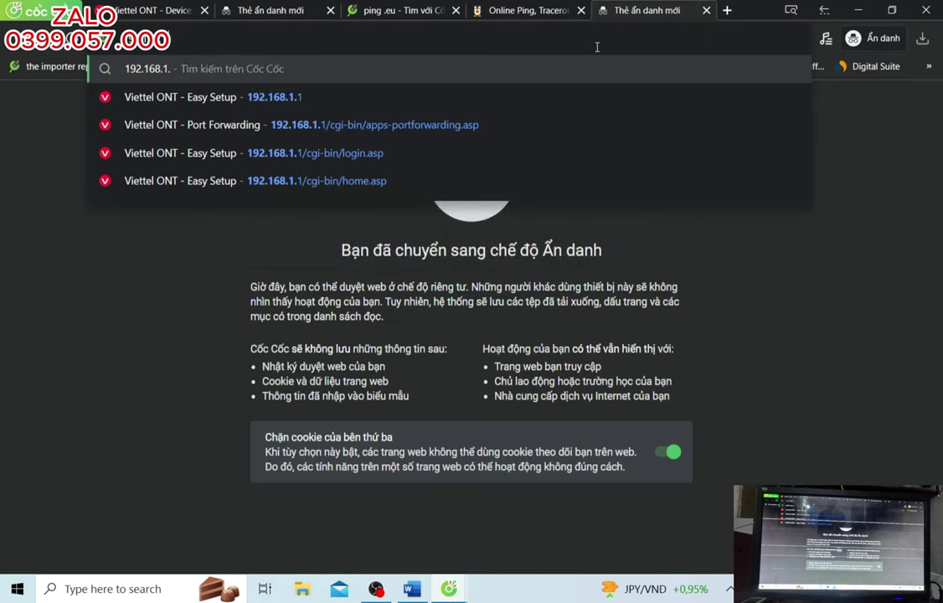
text(64)
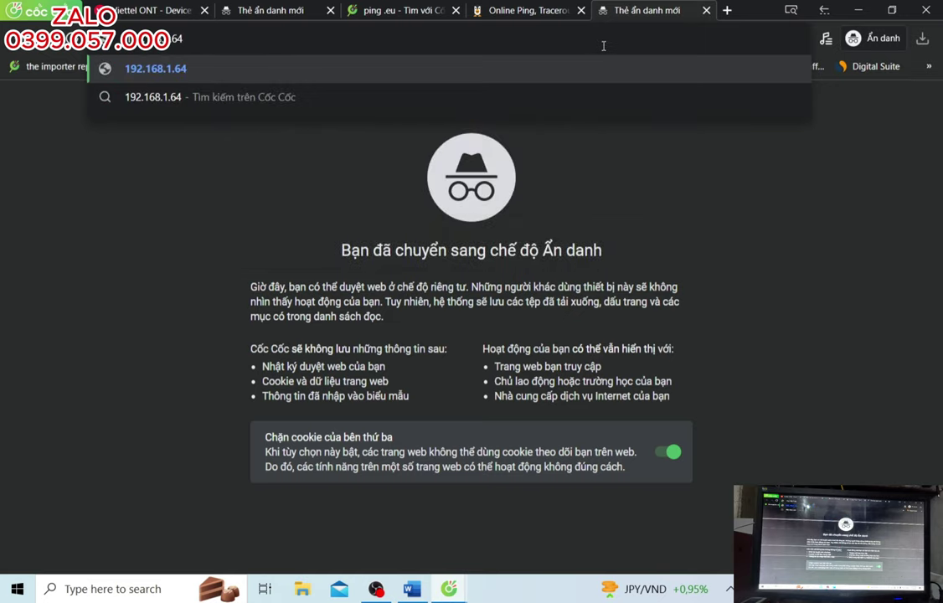
key(Return)
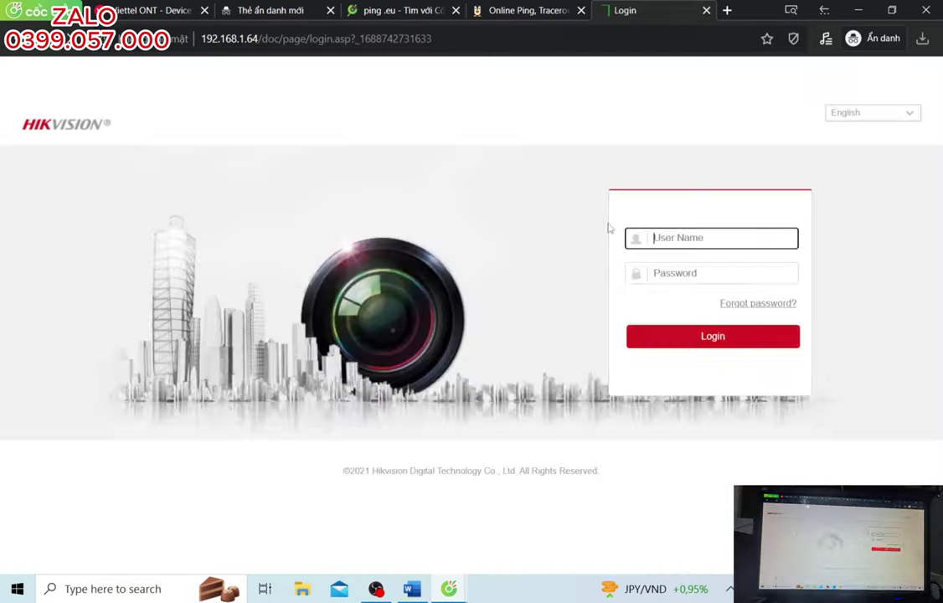
text(admin)
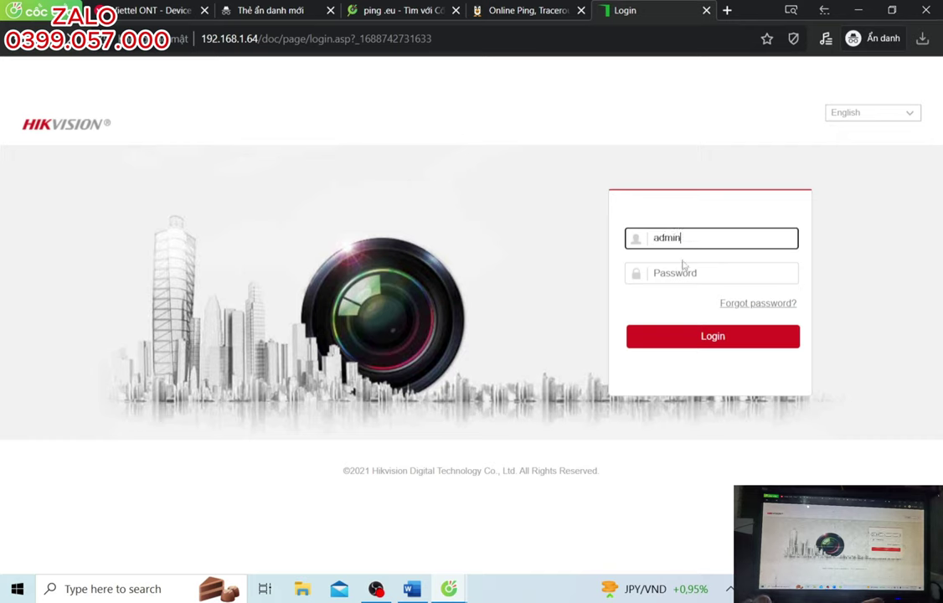
key(Tab)
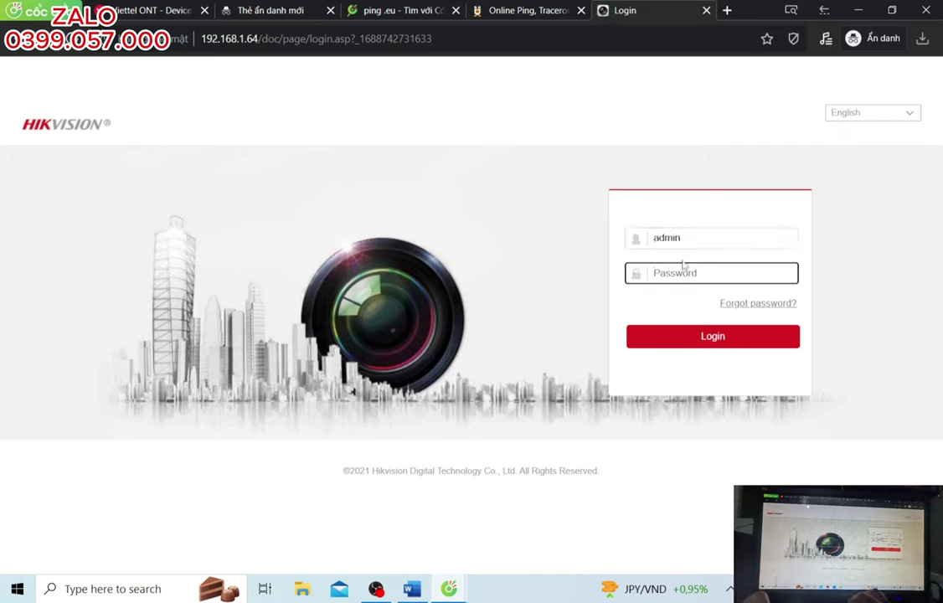
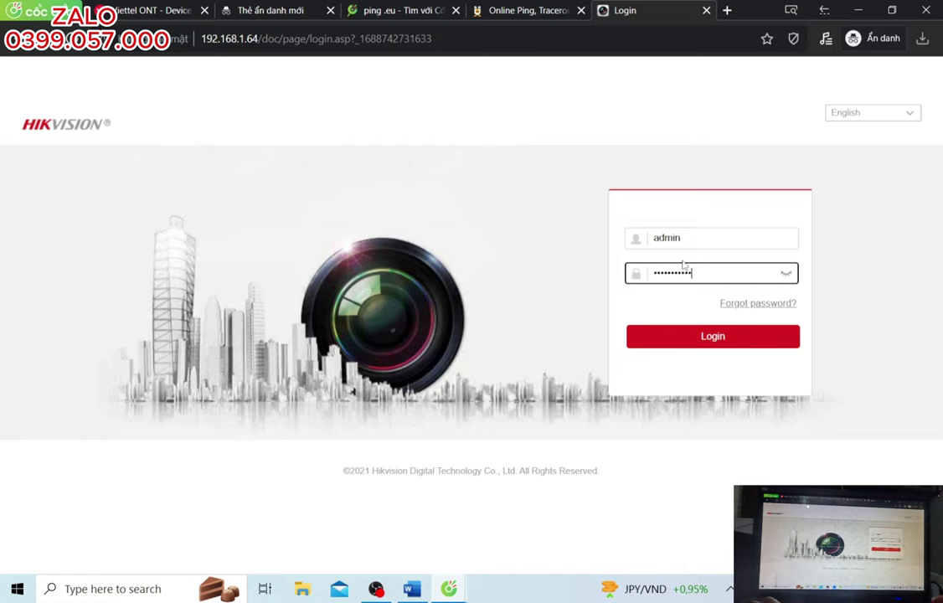
key(Return)
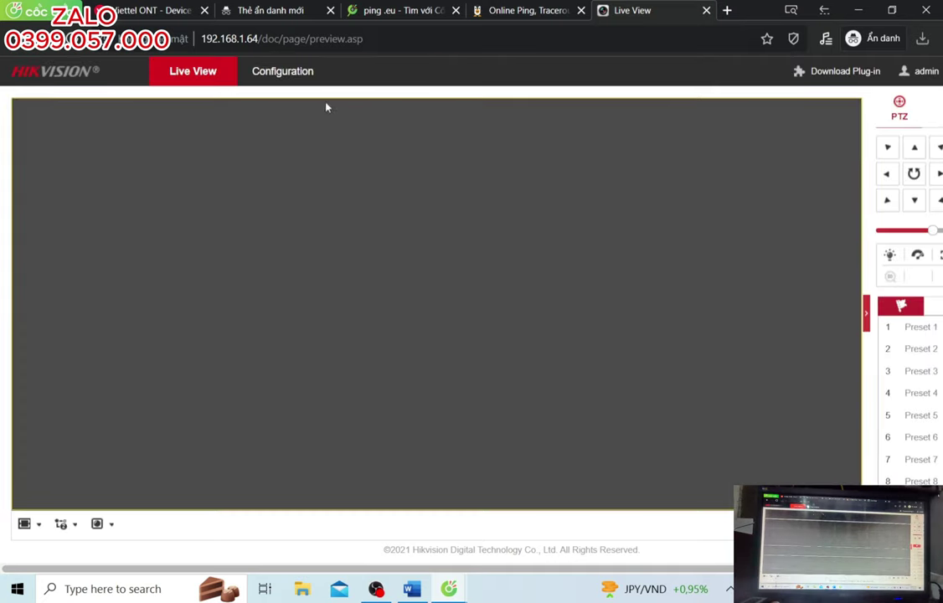
In Configuration > Network > Basic Settings, change IPv4 to 192.168.1.66, save, and confirm the reboot
click(284, 72)
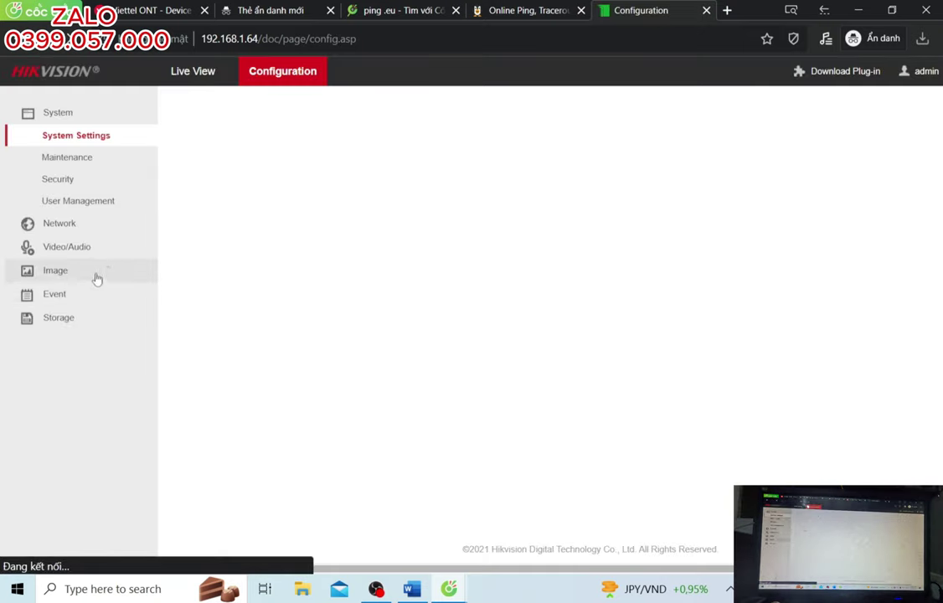
click(62, 226)
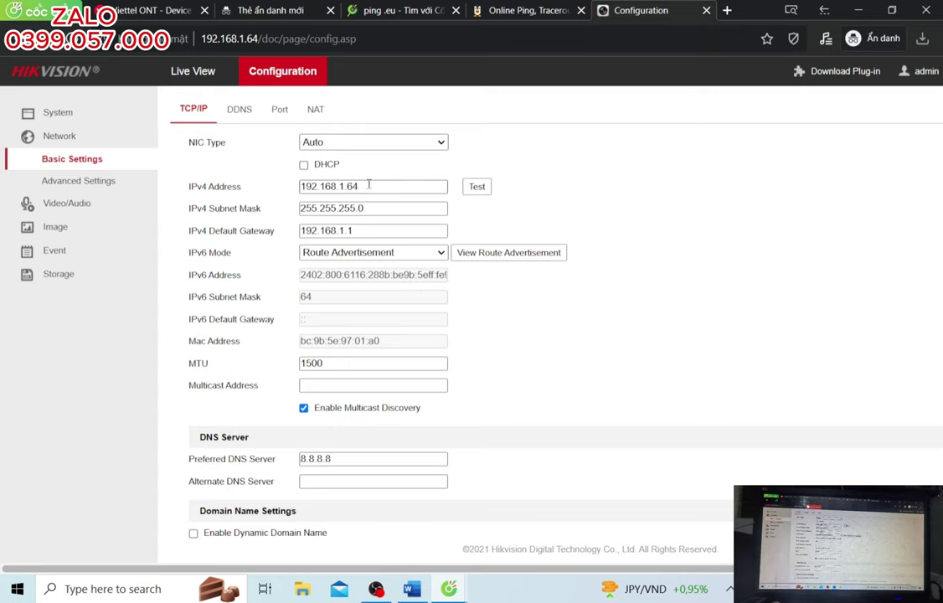
click(382, 184)
key(BackSpace)
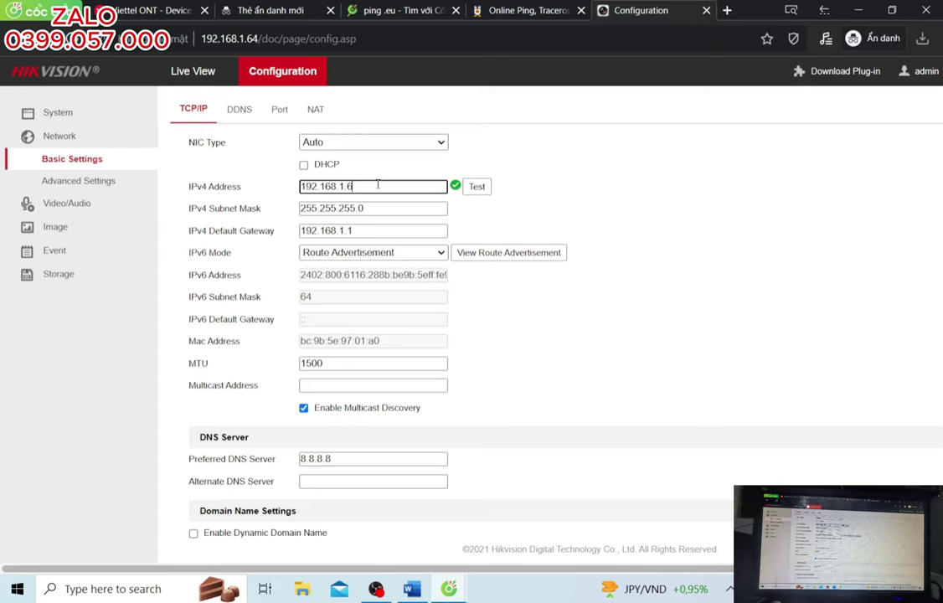
text(6)
scroll(352, 381, down, 2)
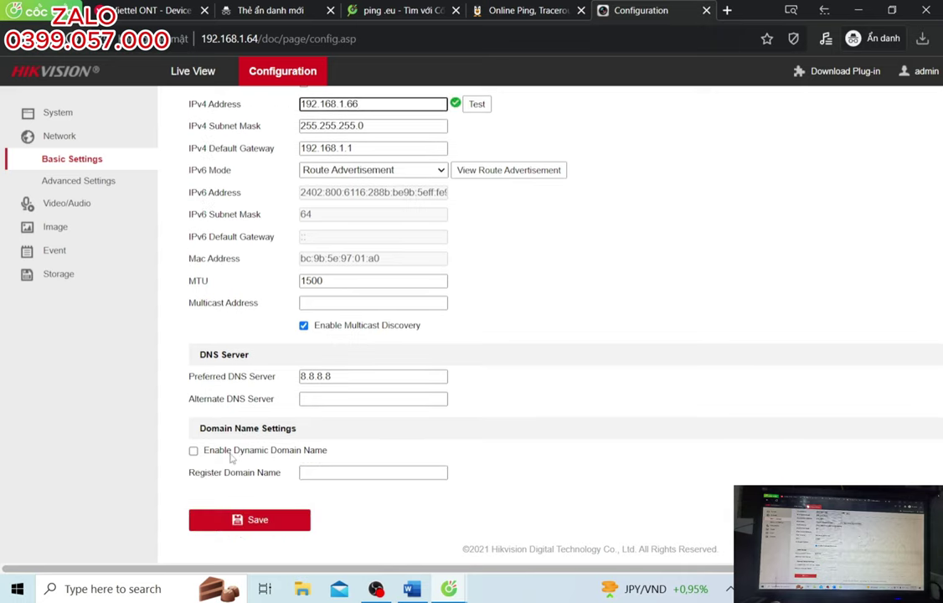
click(259, 521)
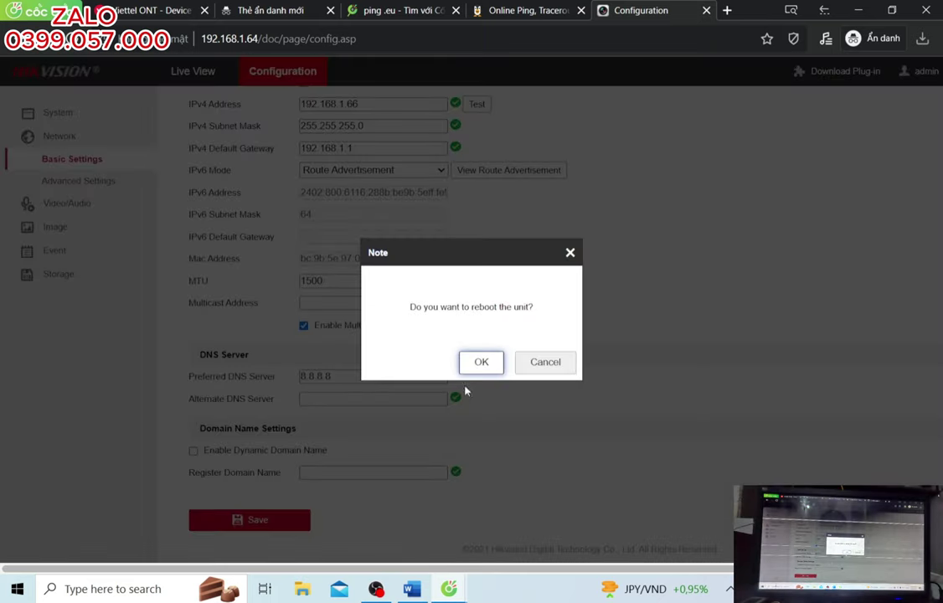
click(477, 362)
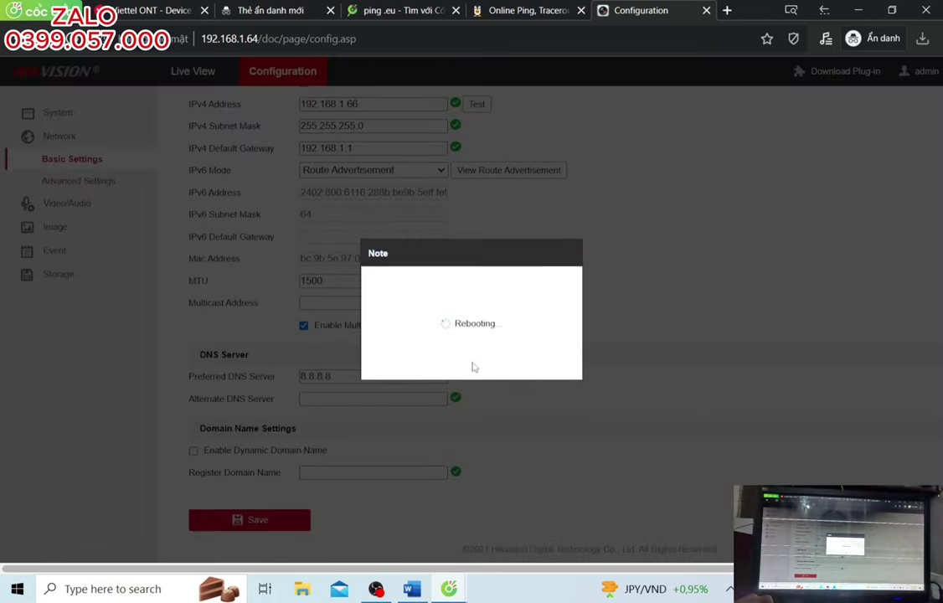
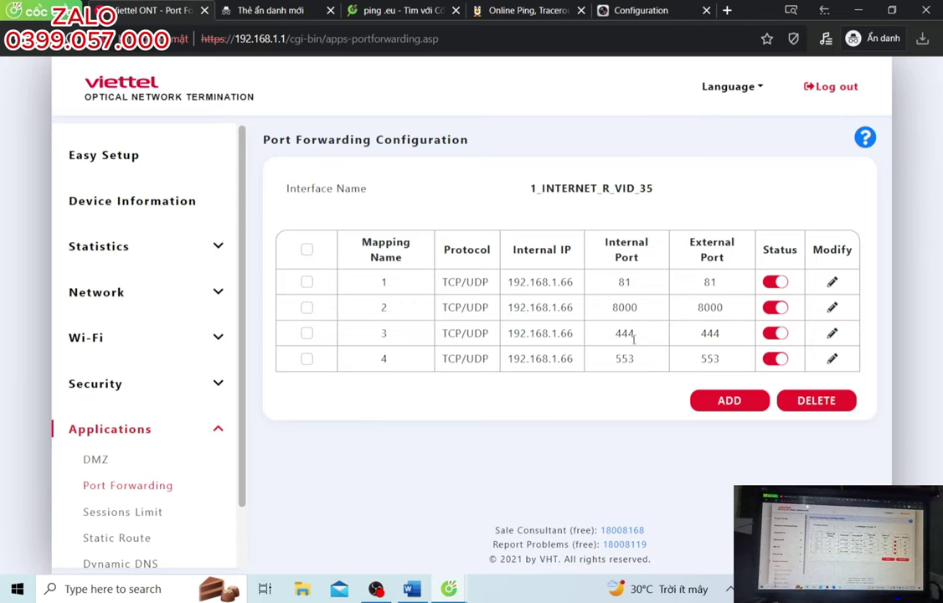
Change the camera's RTSP port from 554 to 553 and save the port settings
click(641, 10)
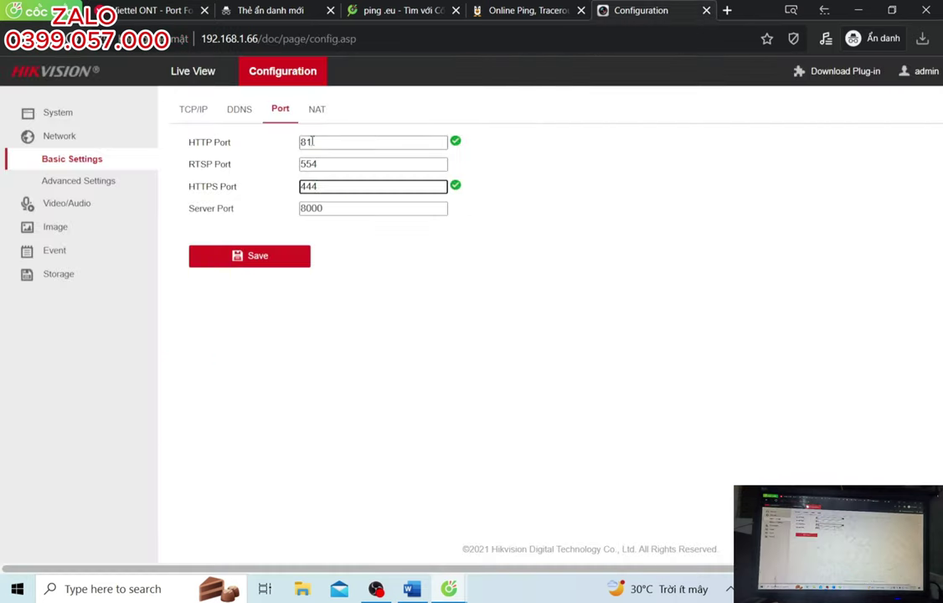
click(326, 165)
key(BackSpace)
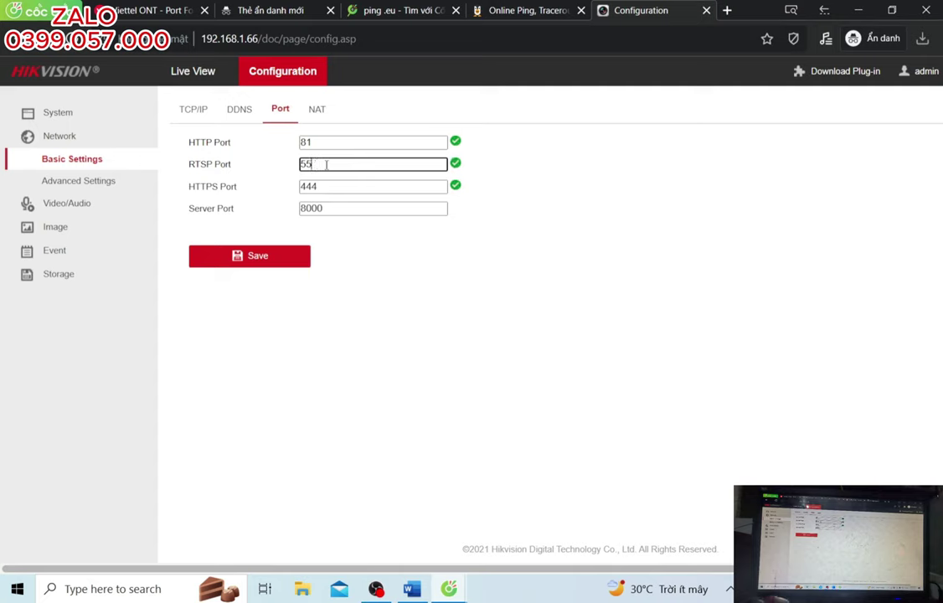
text(3)
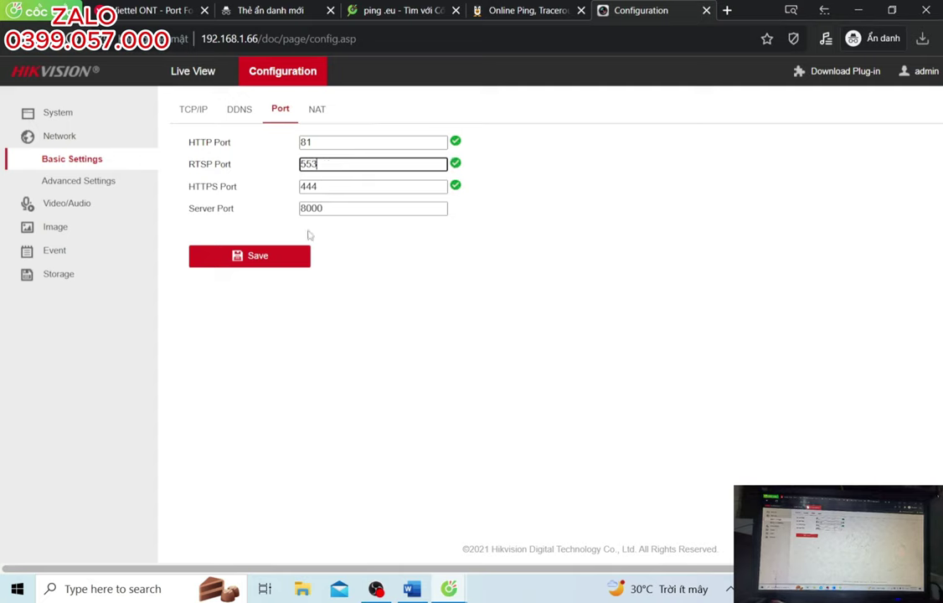
click(265, 261)
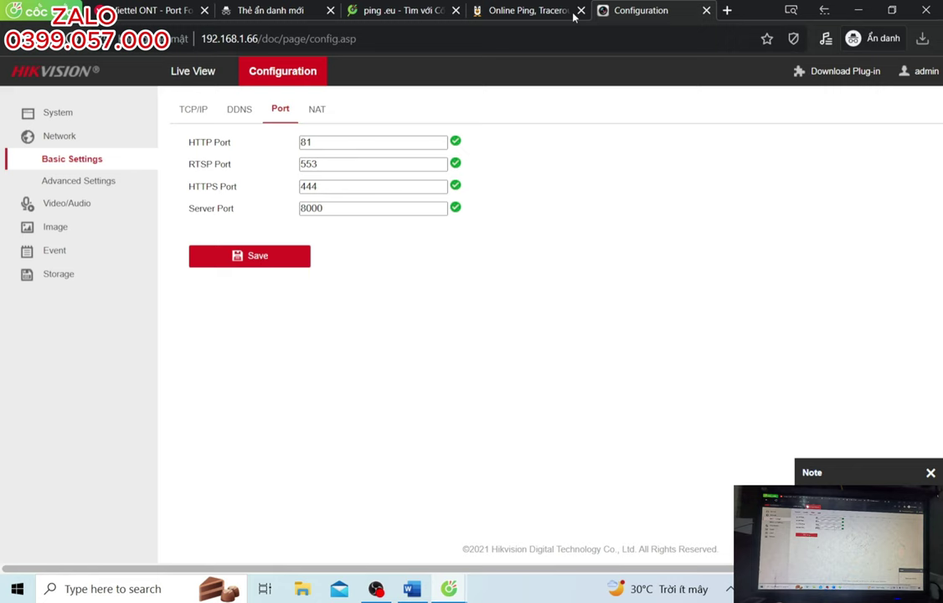
click(532, 12)
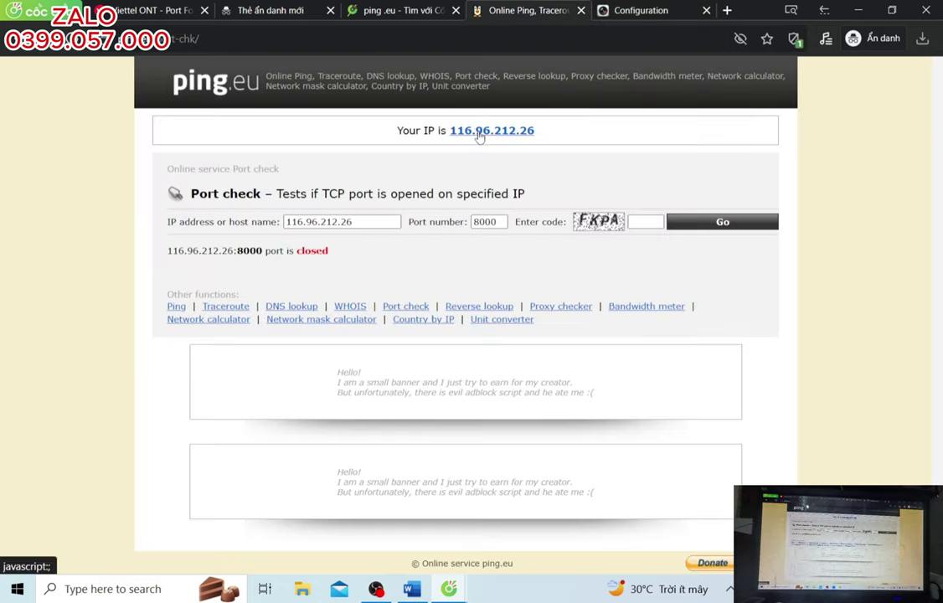
Reload ping.eu and check port 8000 with a fresh security code
click(433, 43)
key(Return)
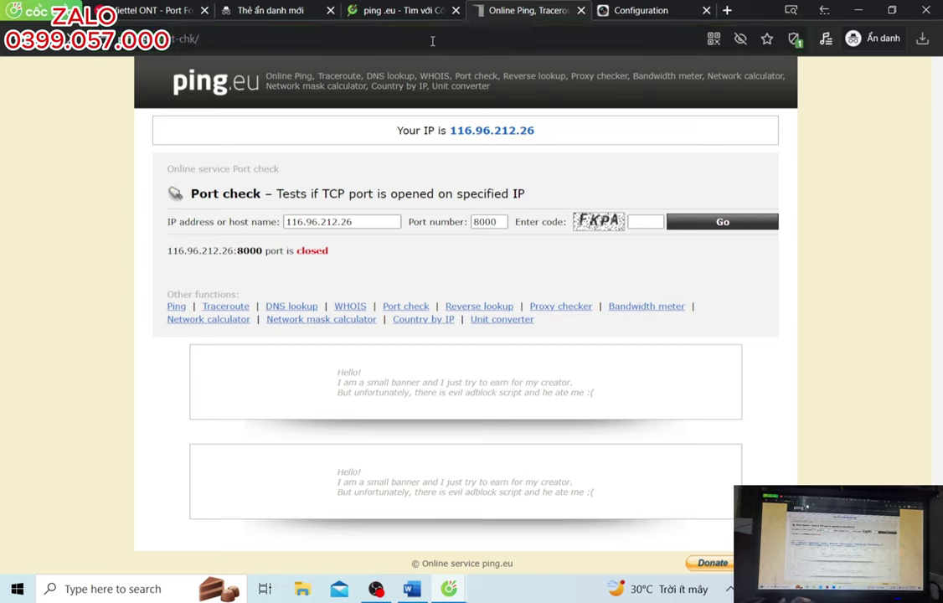
click(647, 222)
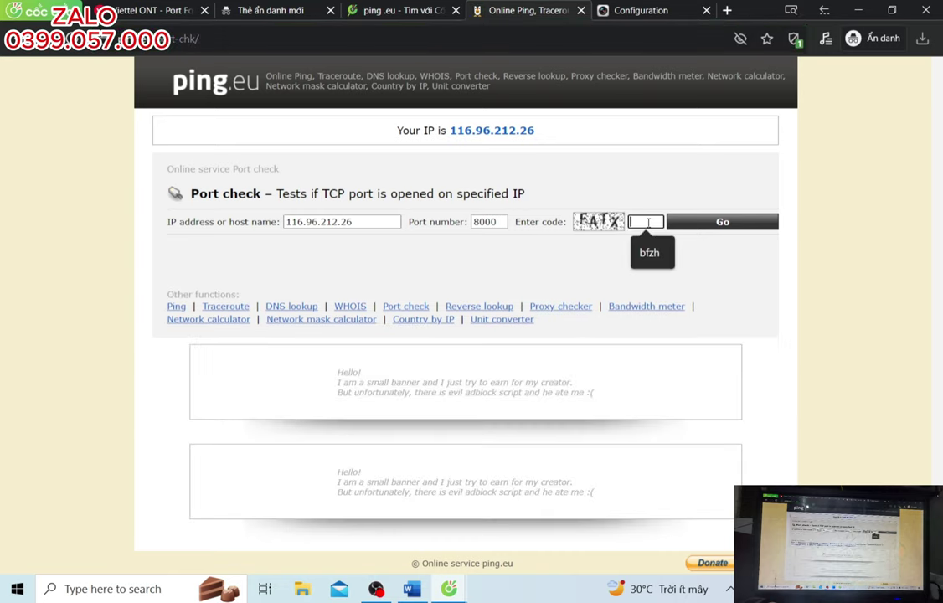
text(fatx)
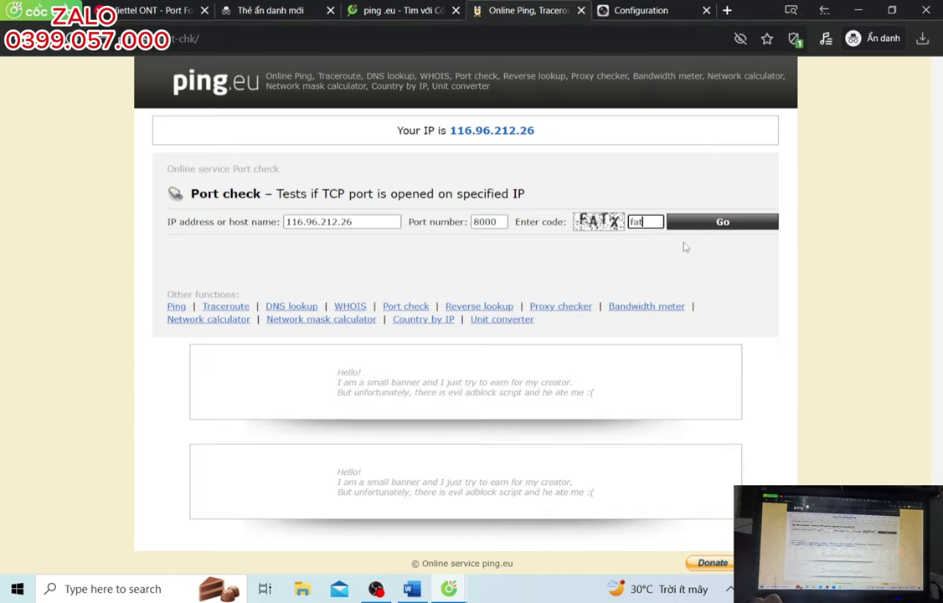
click(717, 221)
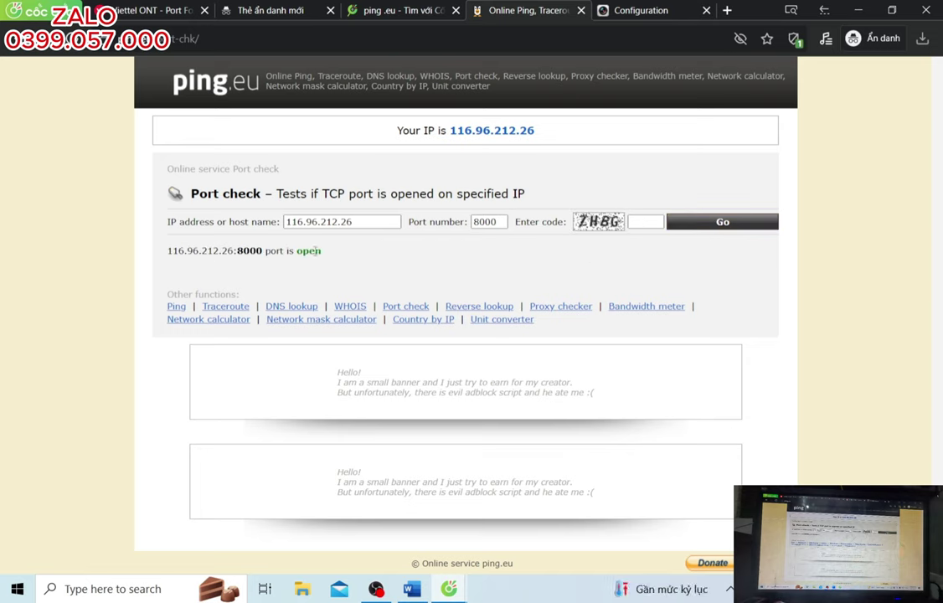
Run the ping.eu port check for port 81
double_click(485, 221)
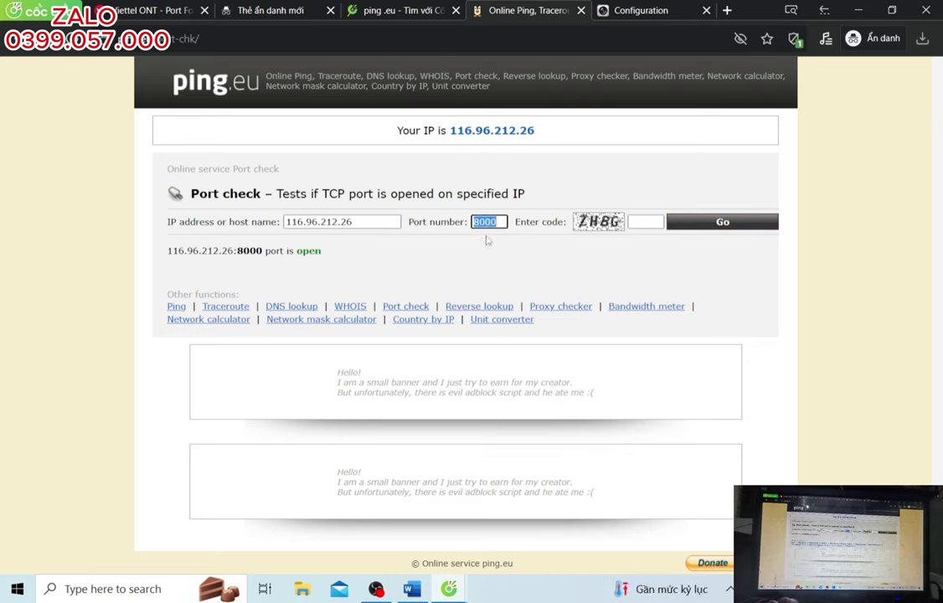
text(81)
click(642, 222)
text(zh)
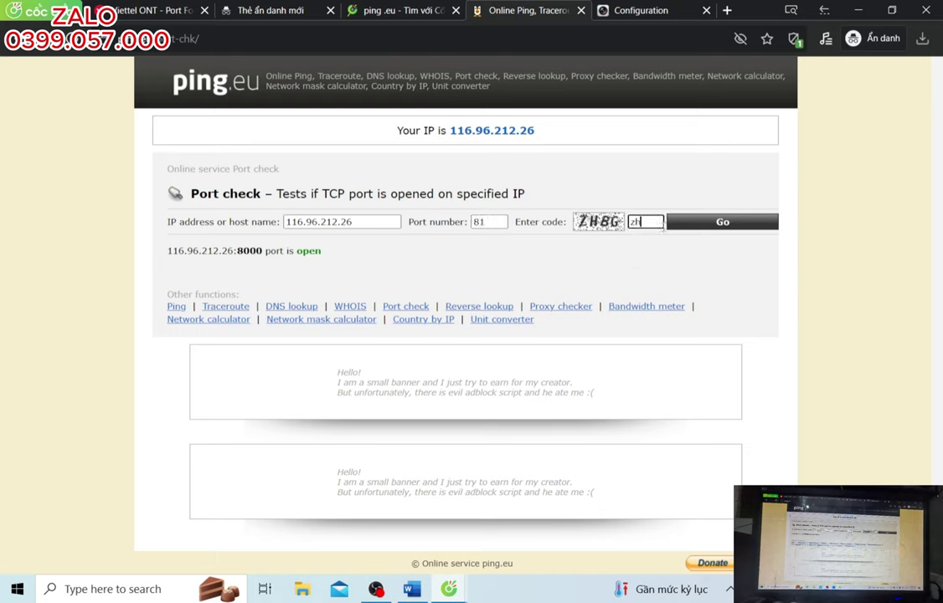
text(bg)
click(720, 223)
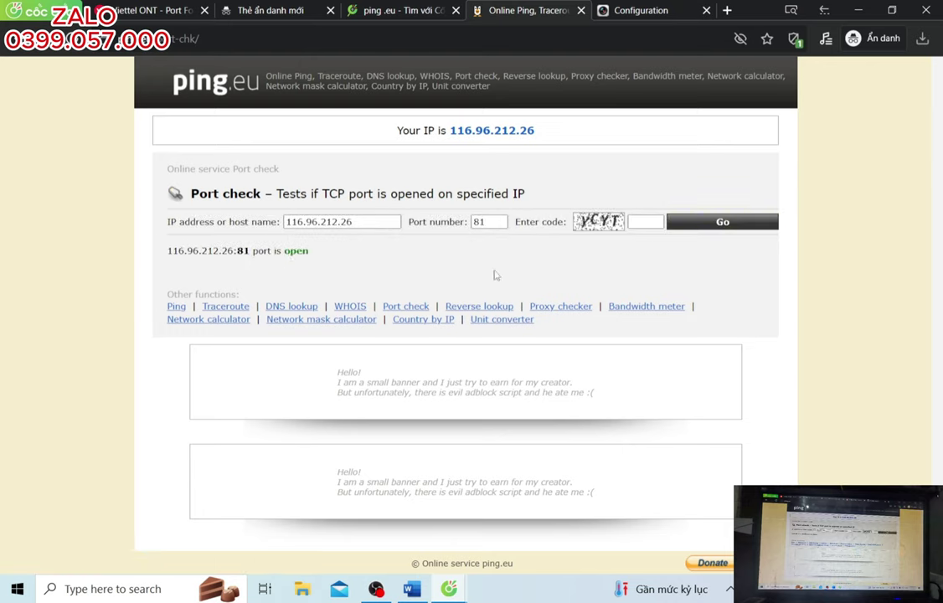
Run the ping.eu port check for port 553, fixing typing mistakes
double_click(488, 222)
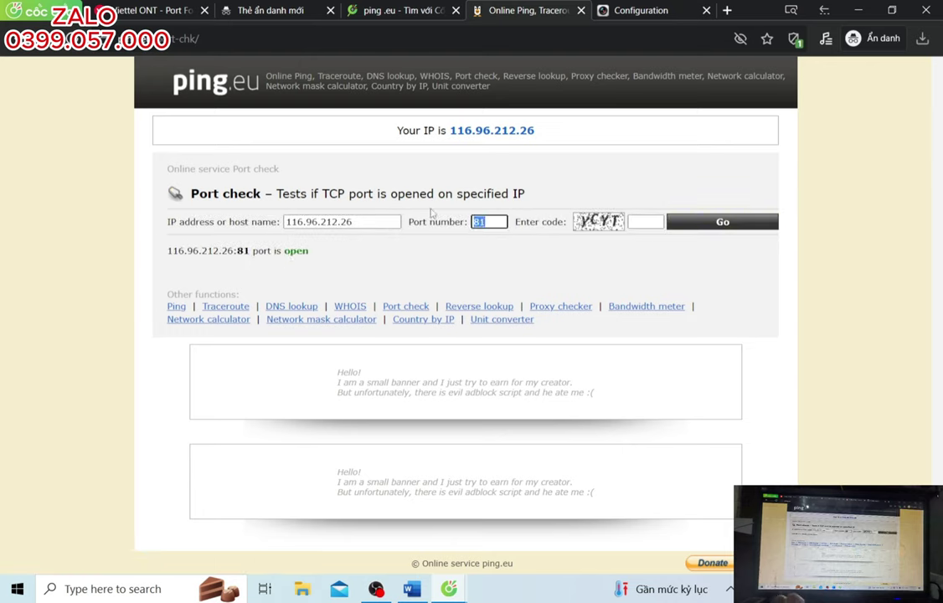
text(88)
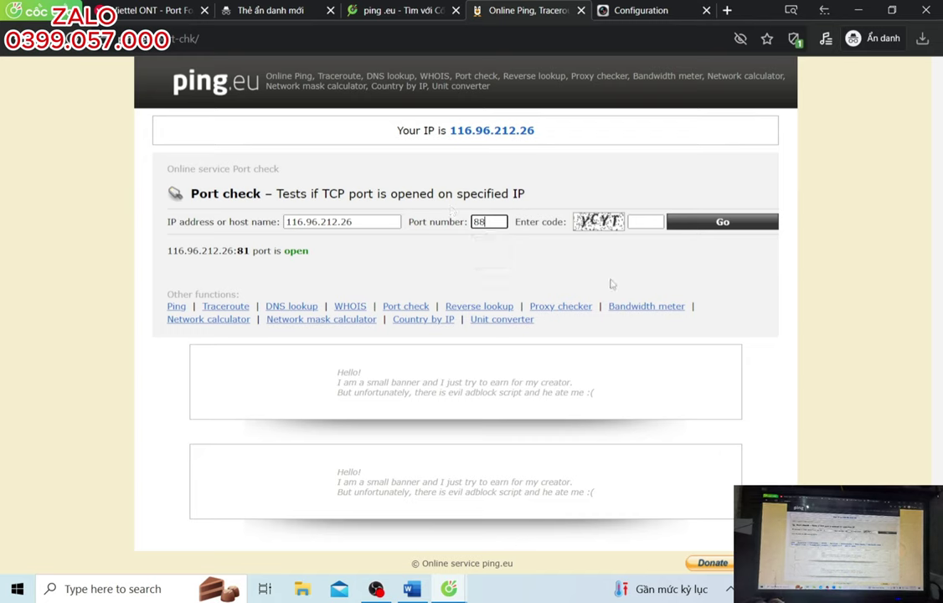
key(BackSpace)
key(BackSpace)
text(553)
click(653, 222)
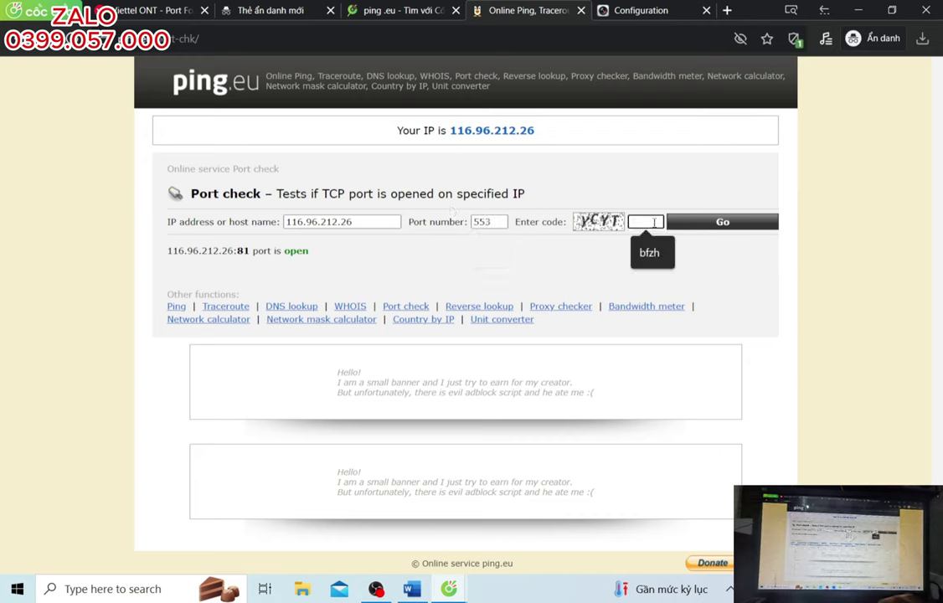
text(yct)
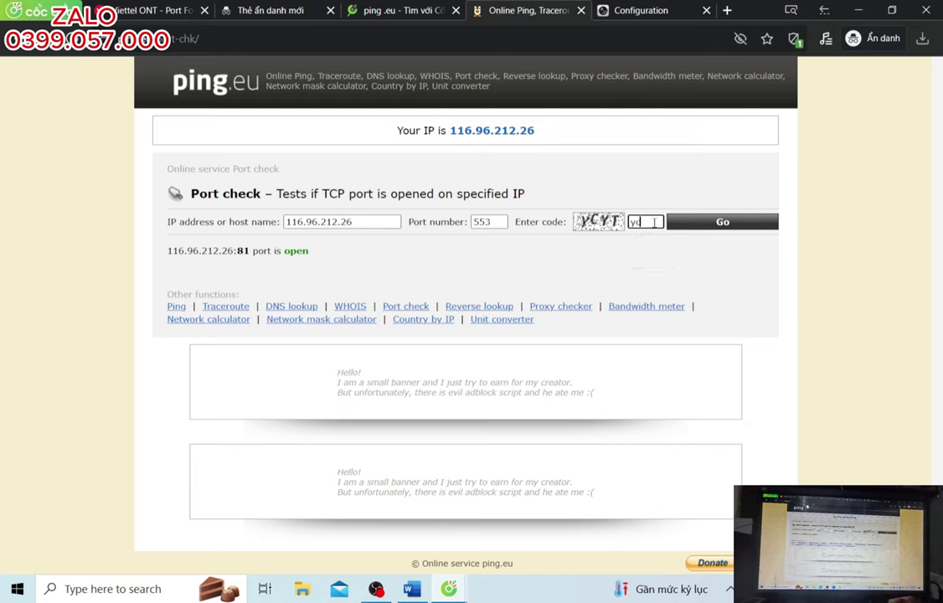
key(BackSpace)
text(yt)
click(728, 223)
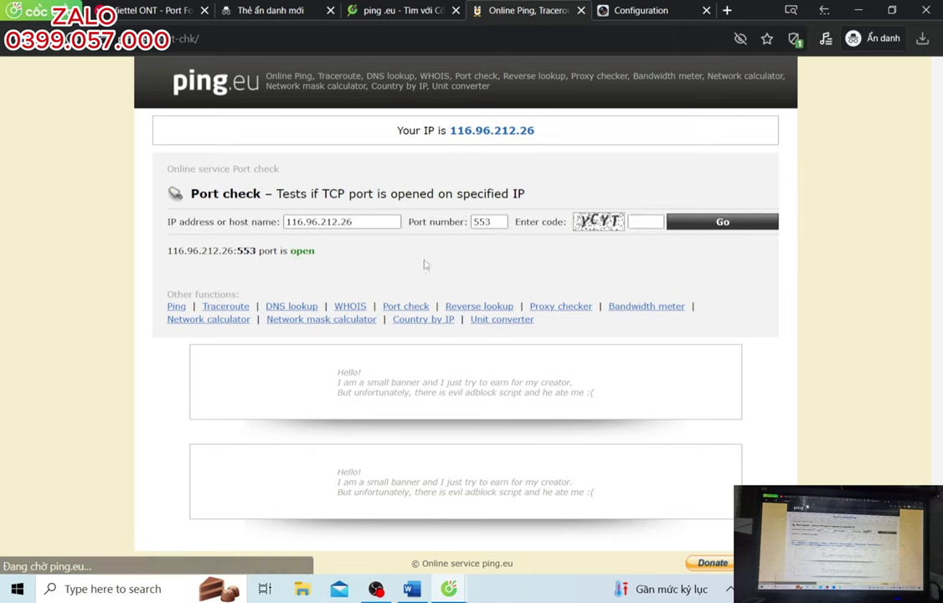
Run the ping.eu port check for port 444
drag(506, 222, 408, 231)
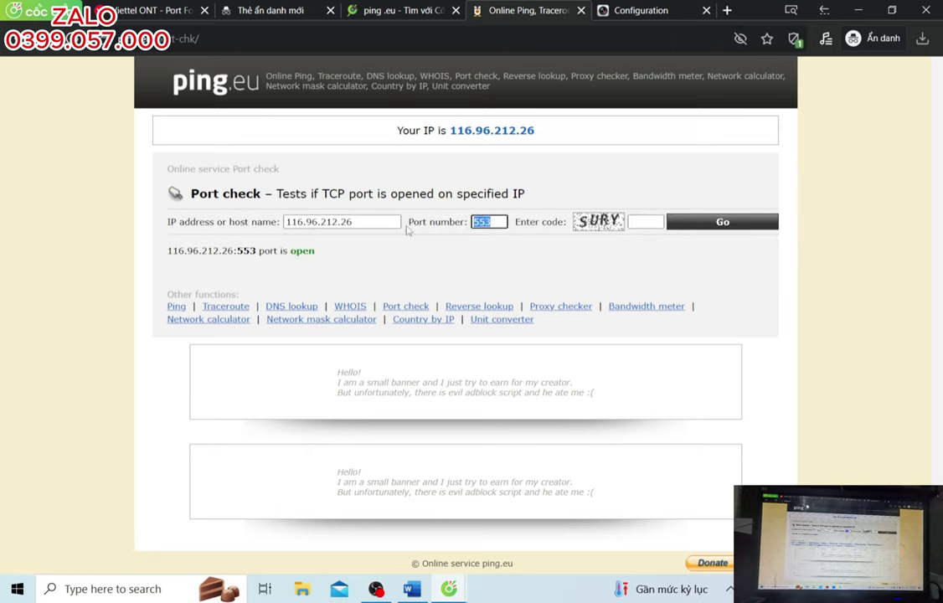
text(444)
click(642, 222)
text(sury)
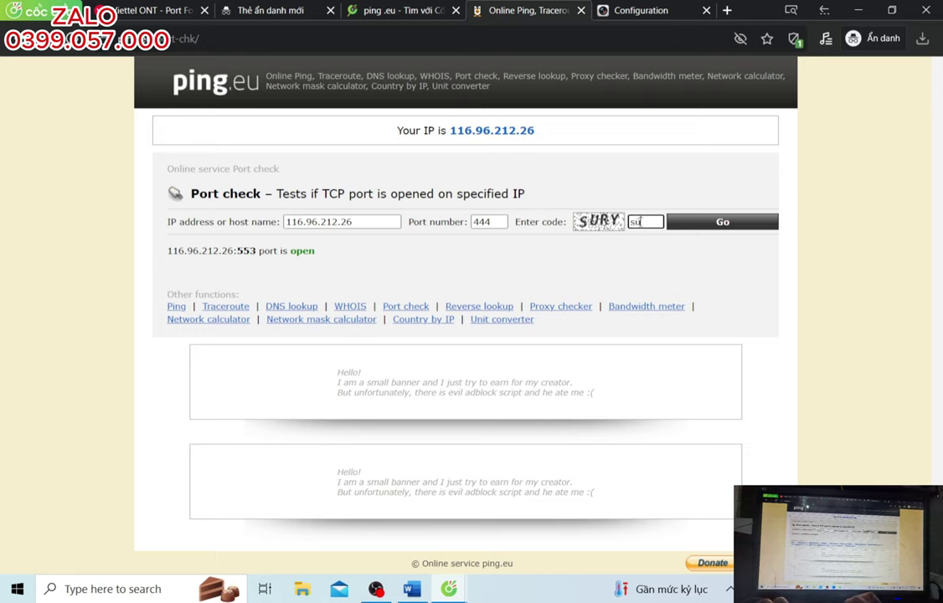
key(BackSpace)
key(BackSpace)
text(ury)
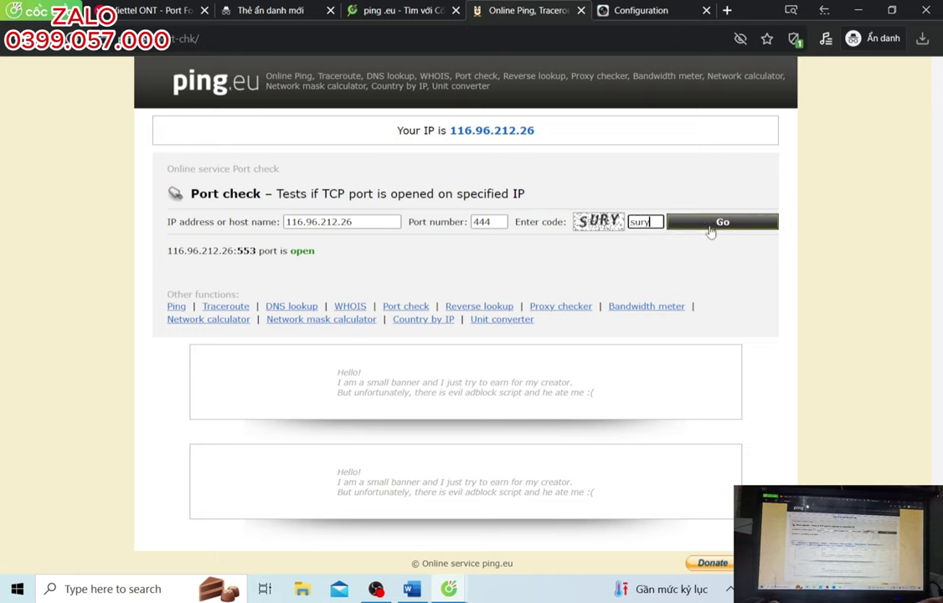
click(710, 228)
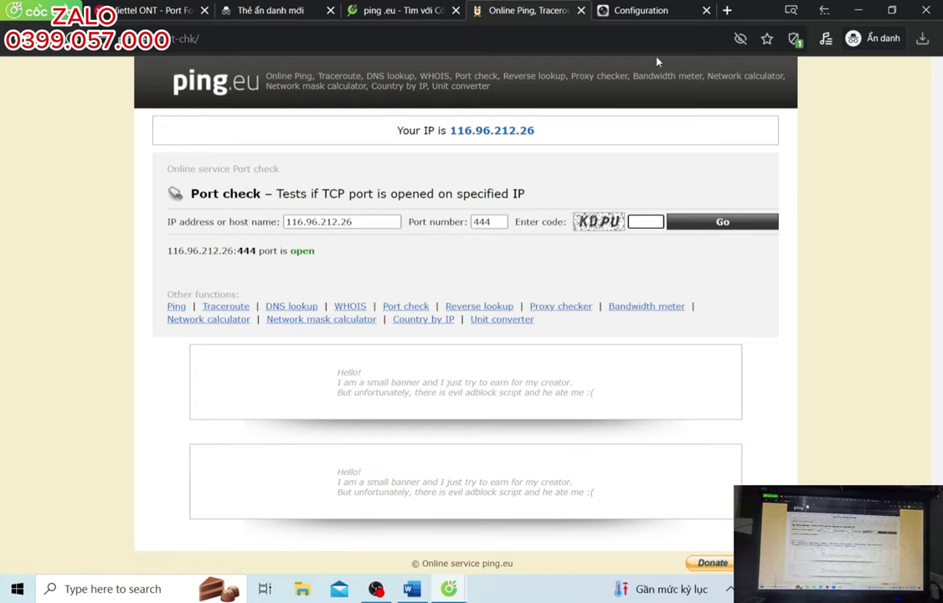
click(647, 13)
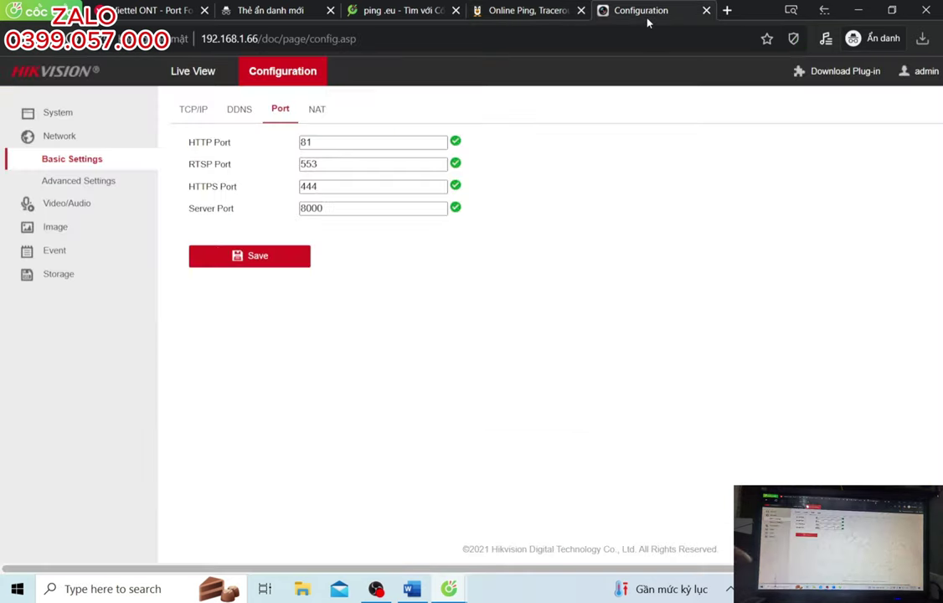
Open a private tab and search for 'g', then minimize both Cốc Cốc windows
click(727, 10)
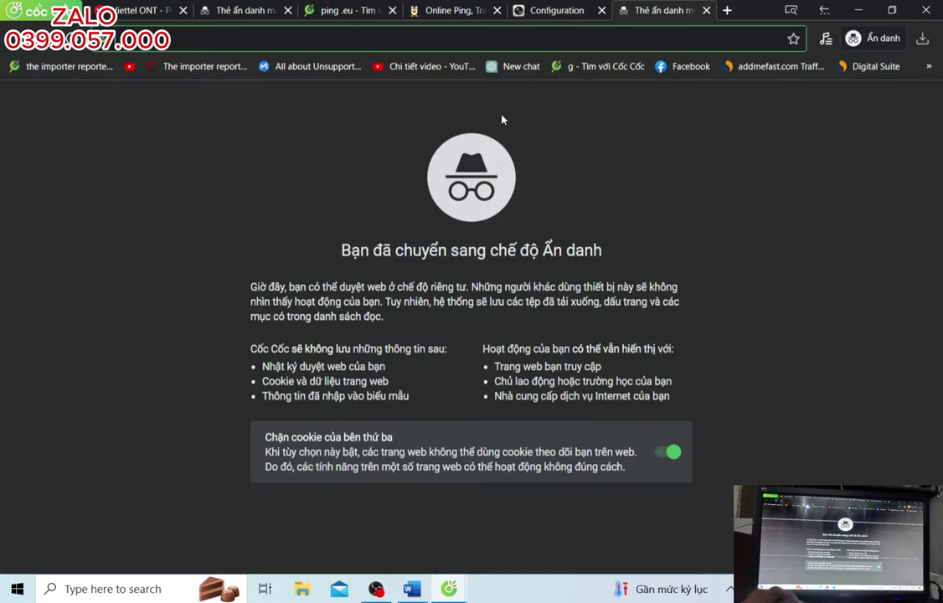
text(g)
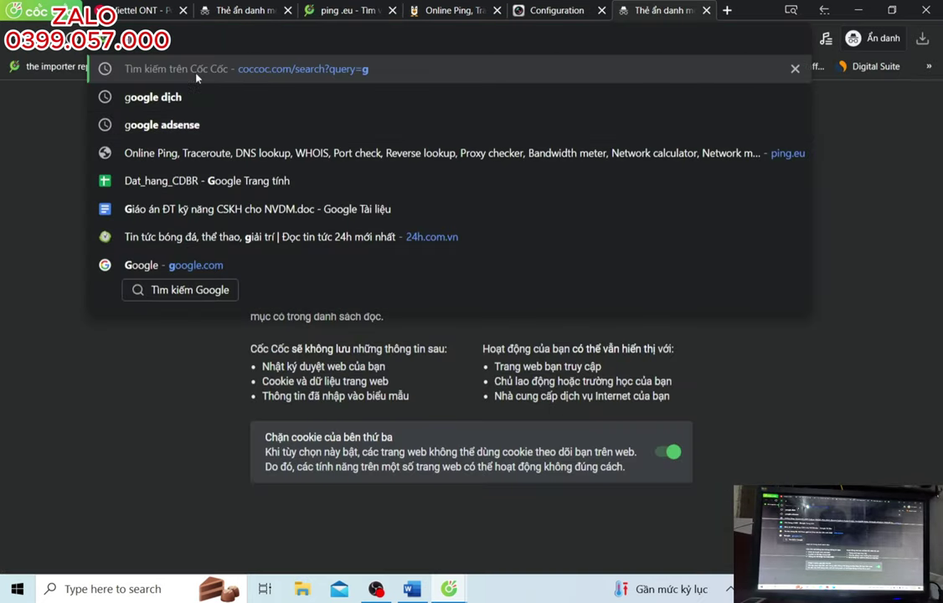
click(214, 74)
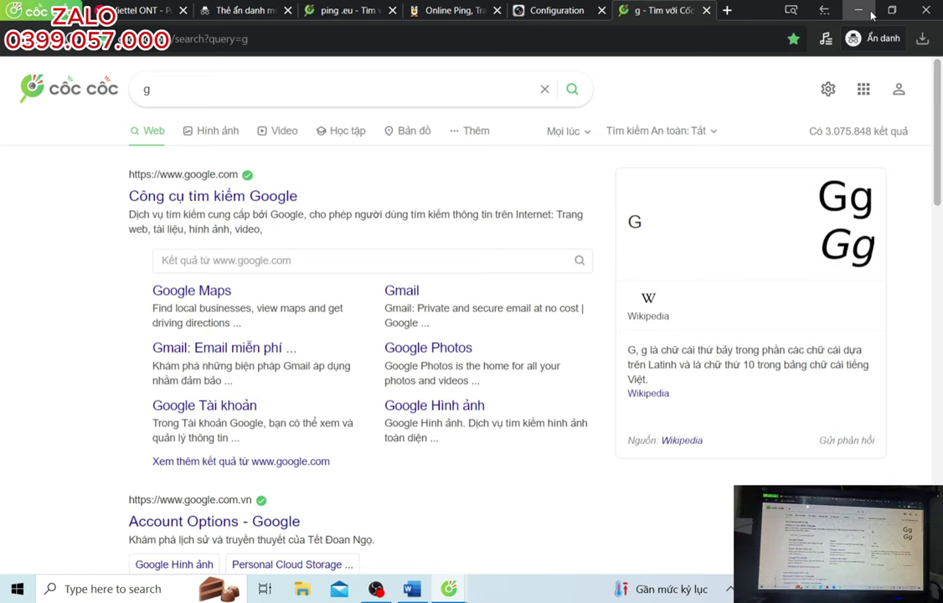
click(858, 12)
click(858, 11)
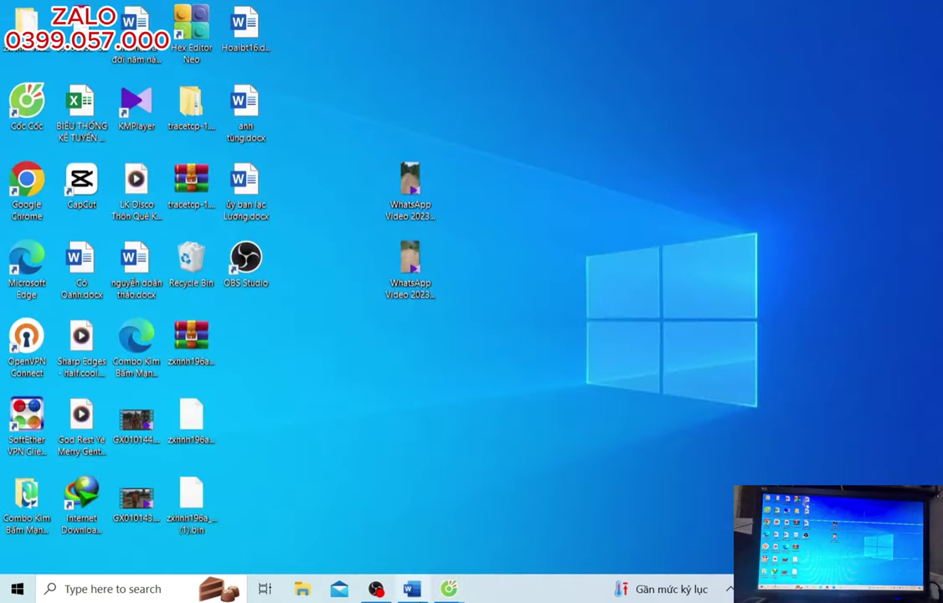
View the Word setup checklist, then return to the Cốc Cốc results for 'g'
click(416, 591)
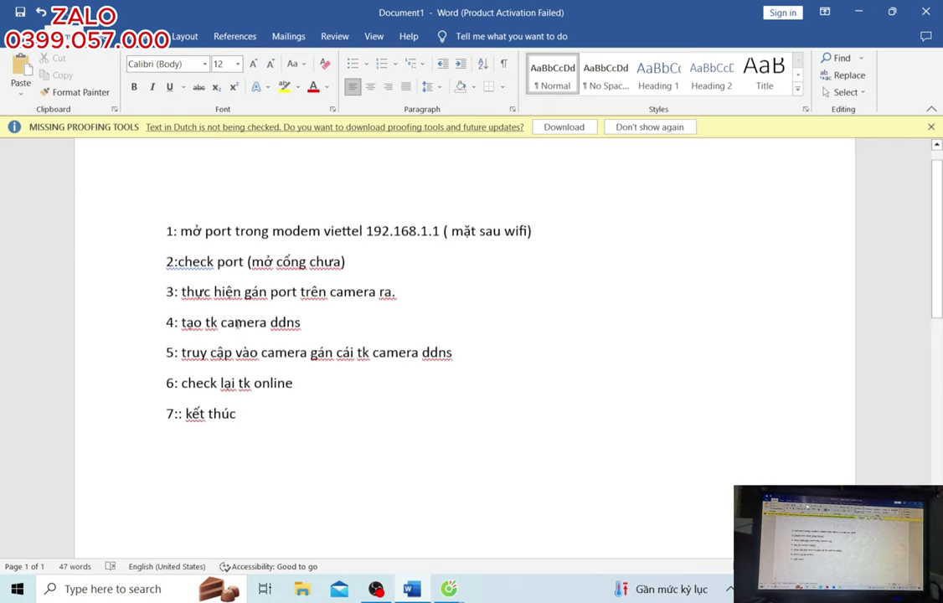
mouse_move(449, 589)
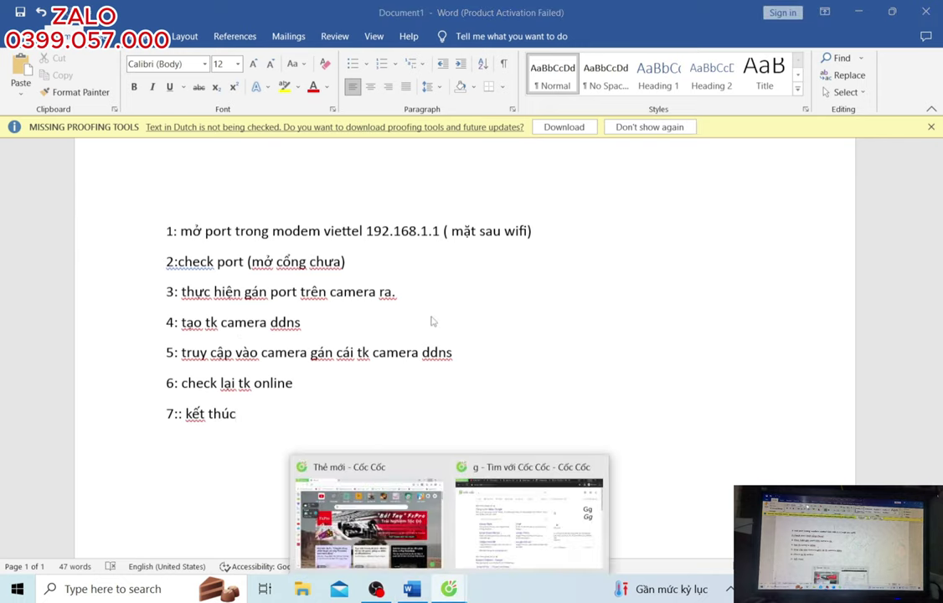
click(504, 521)
Search for 'camera ddns' and open the Camera DDNS site, dismissing its notice
click(144, 89)
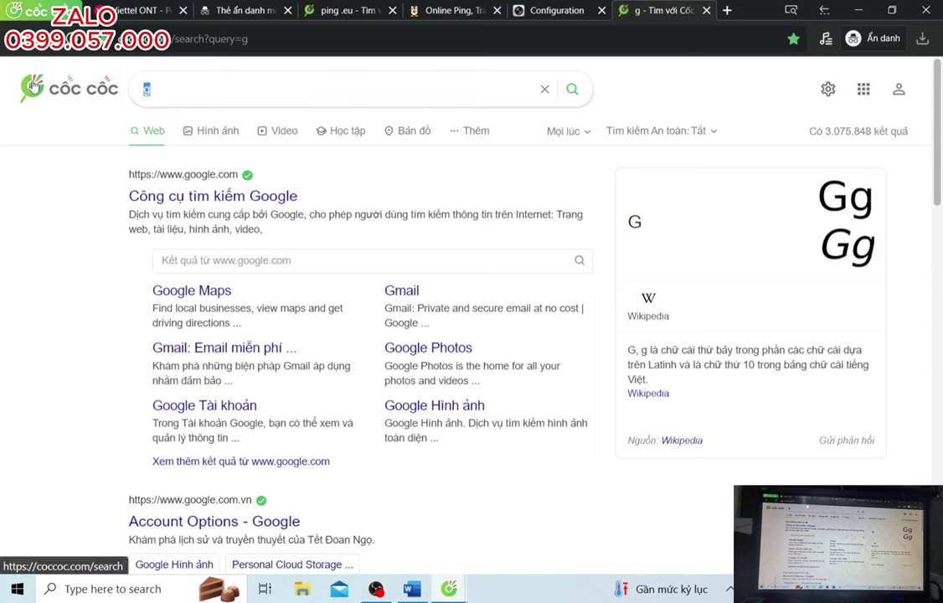
text(cámera)
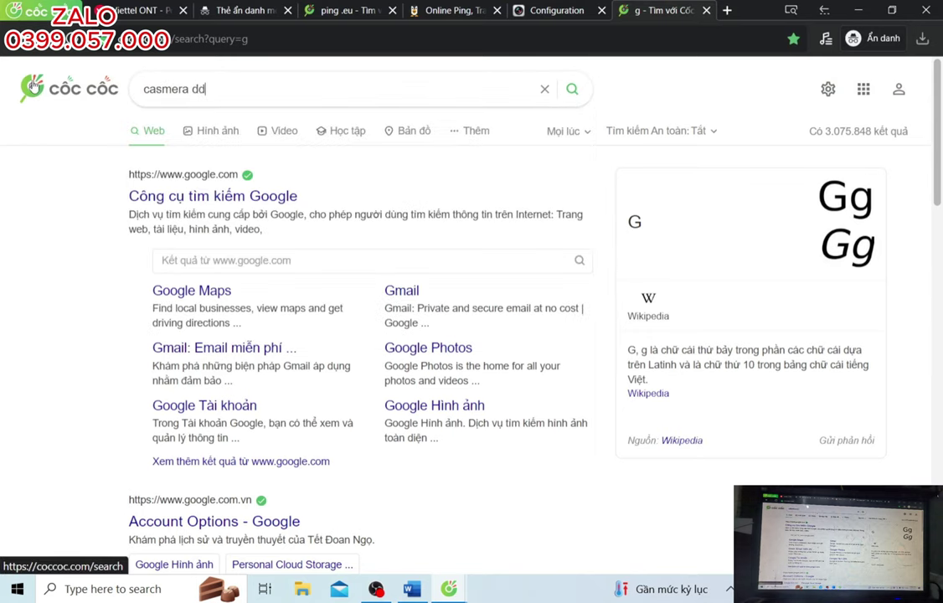
key(Return)
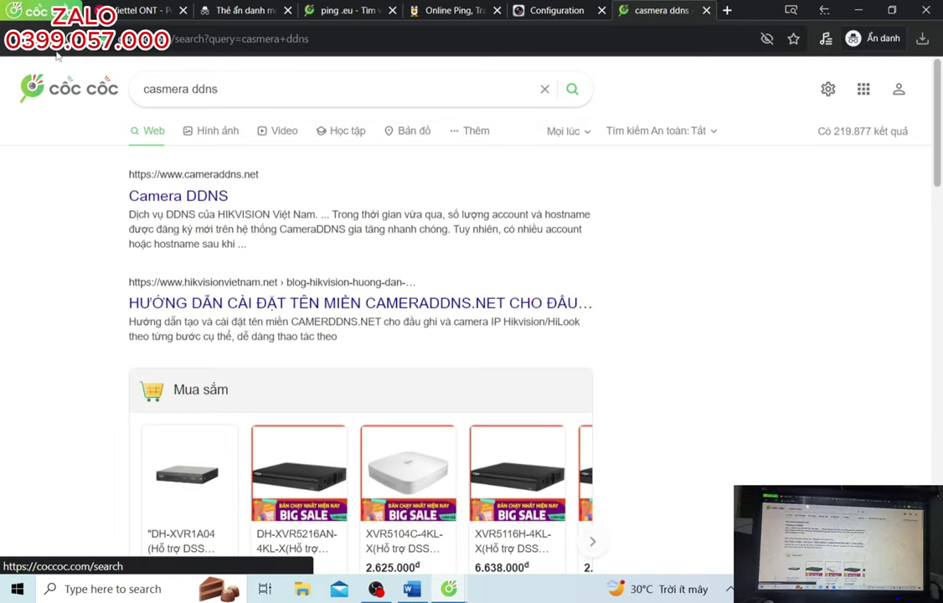
click(209, 199)
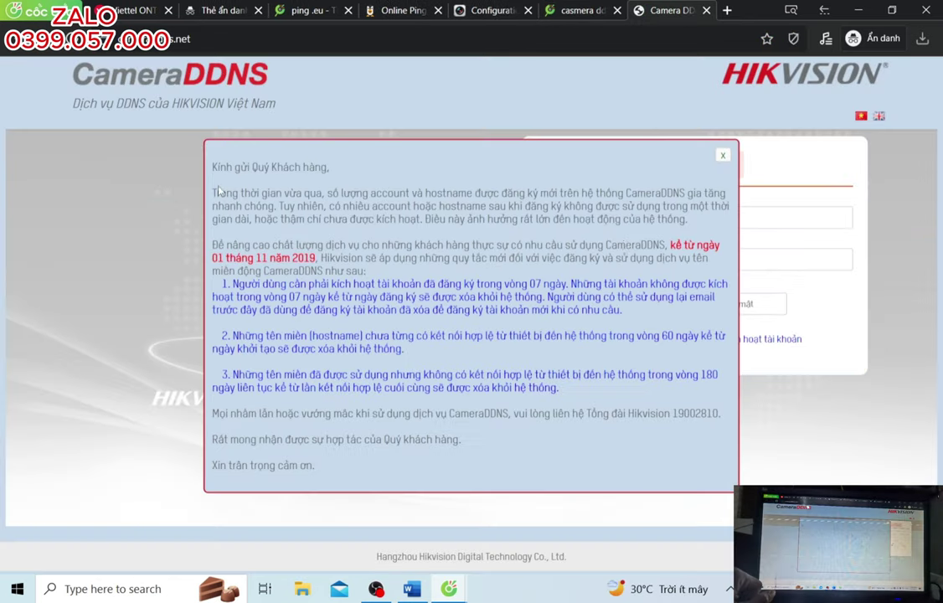
click(722, 155)
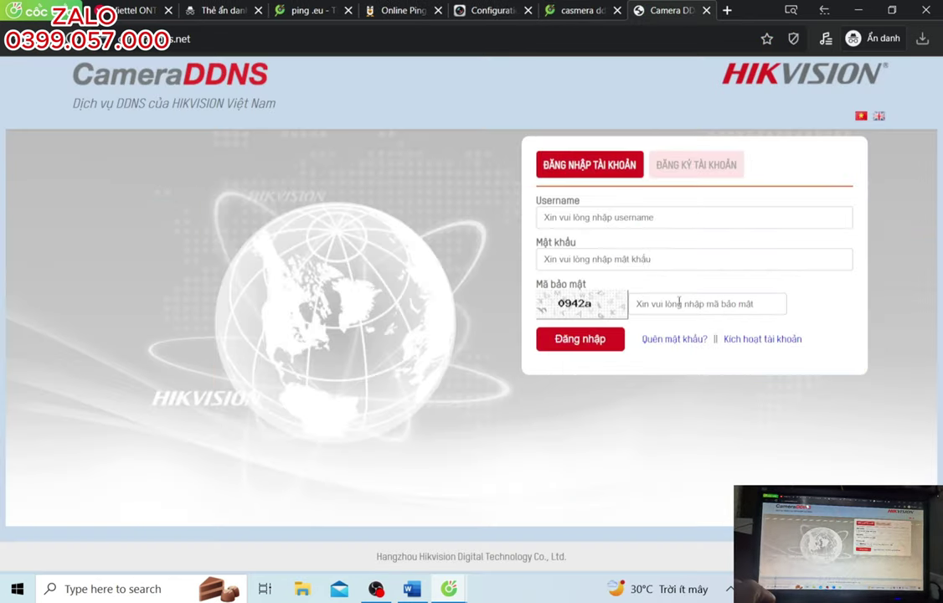
Visit the account activation form, then return to the CameraDDNS login page
click(754, 341)
click(723, 124)
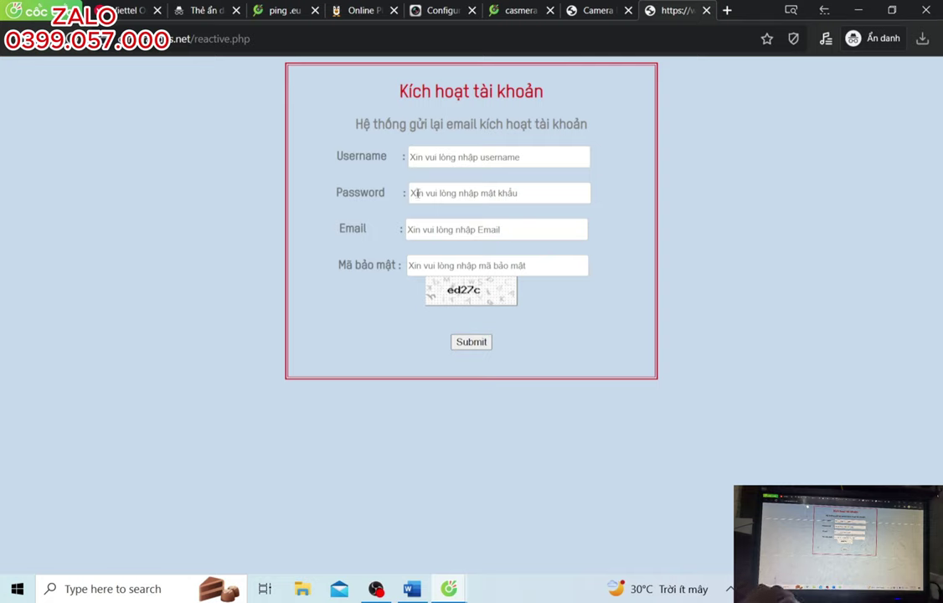
click(467, 158)
click(457, 192)
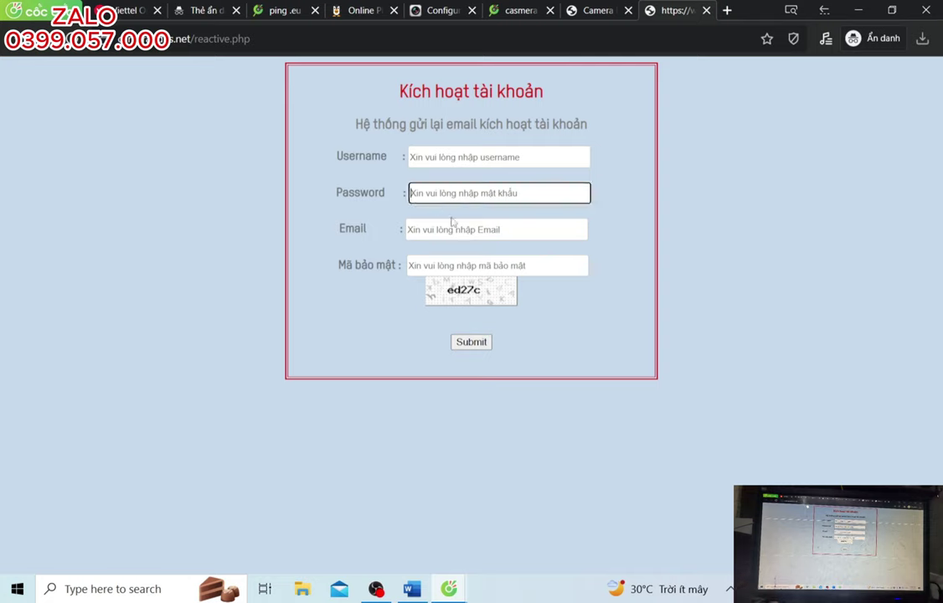
click(453, 229)
click(466, 193)
click(450, 158)
click(456, 192)
click(452, 157)
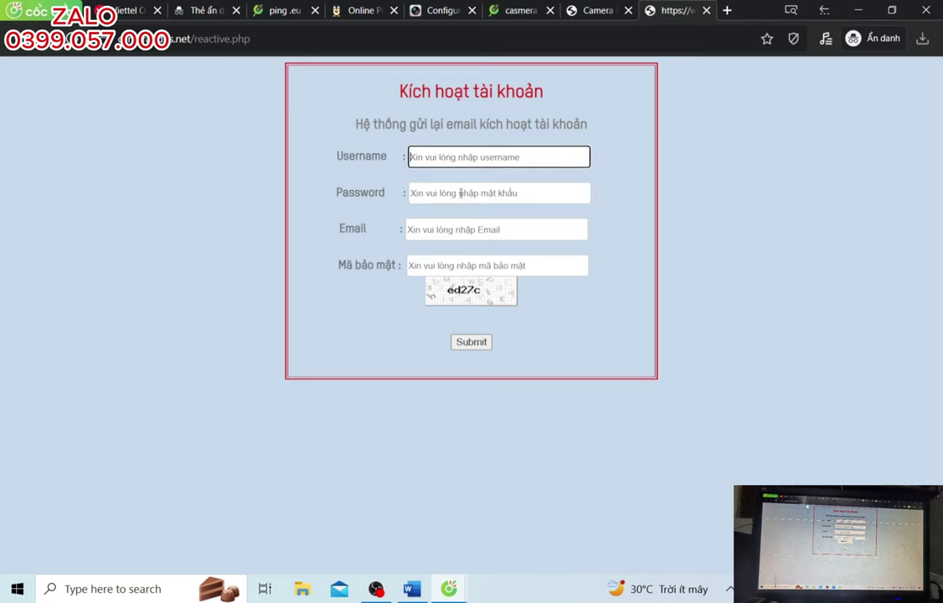
click(467, 211)
click(479, 235)
click(481, 261)
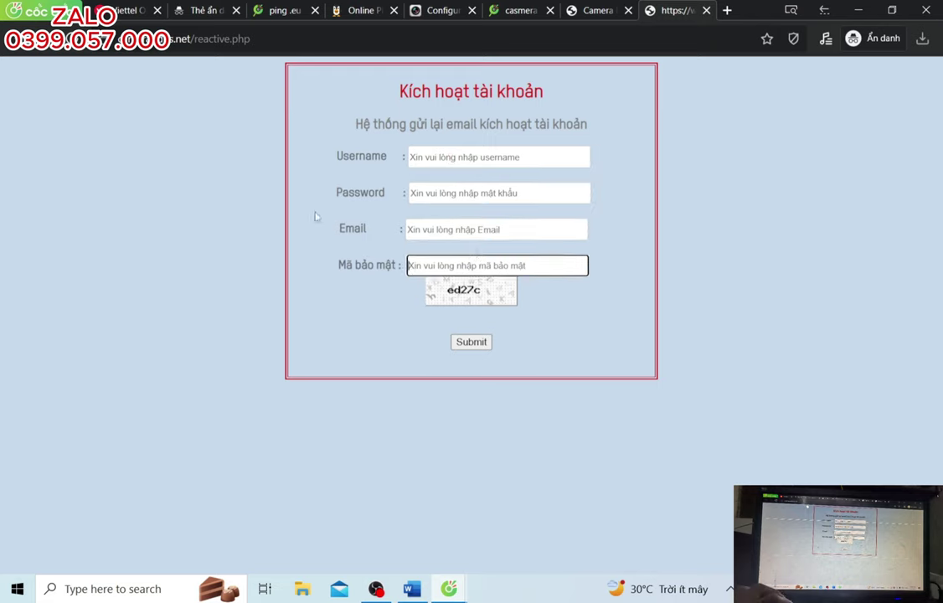
click(599, 11)
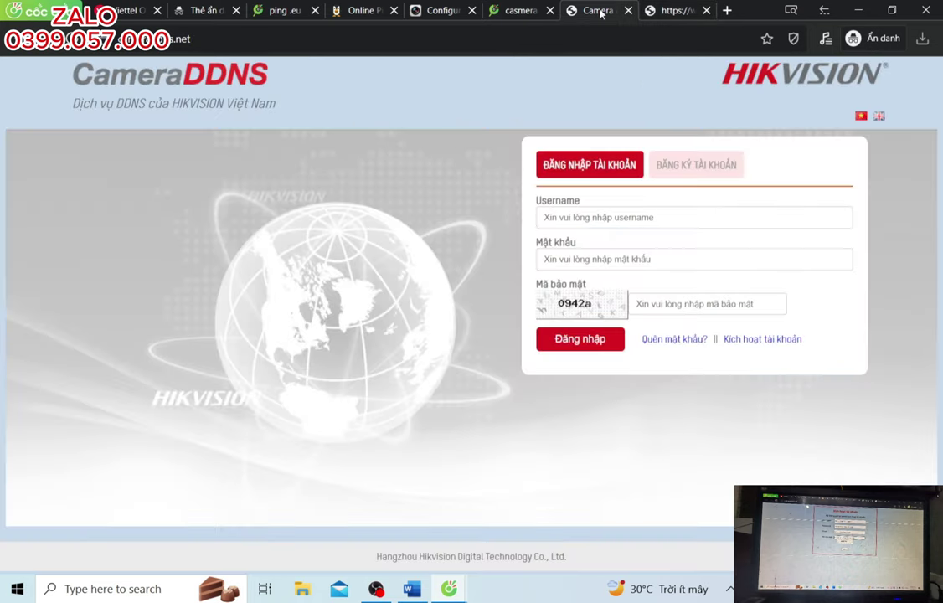
Submit the CameraDDNS login form with the account username, password and security code
click(627, 216)
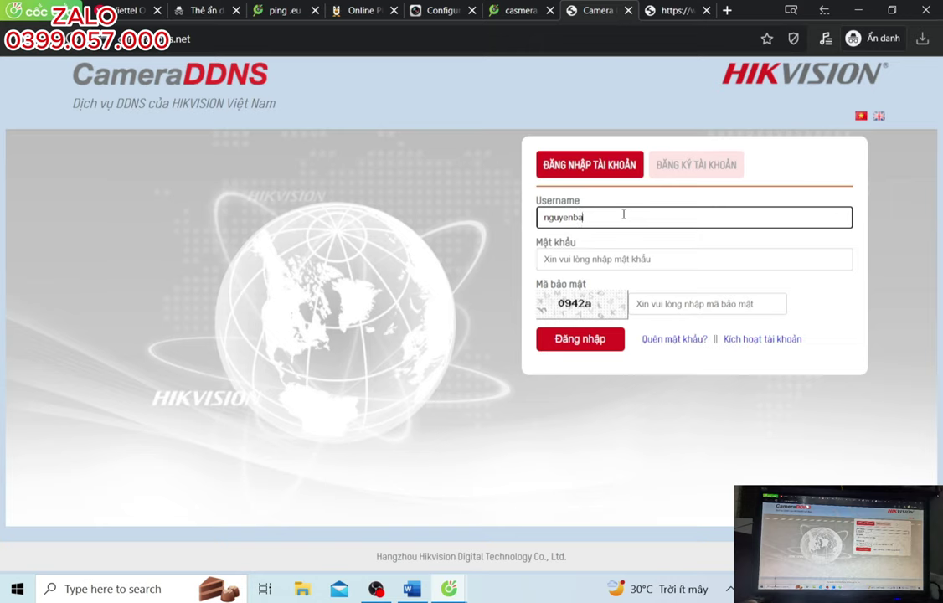
key(Tab)
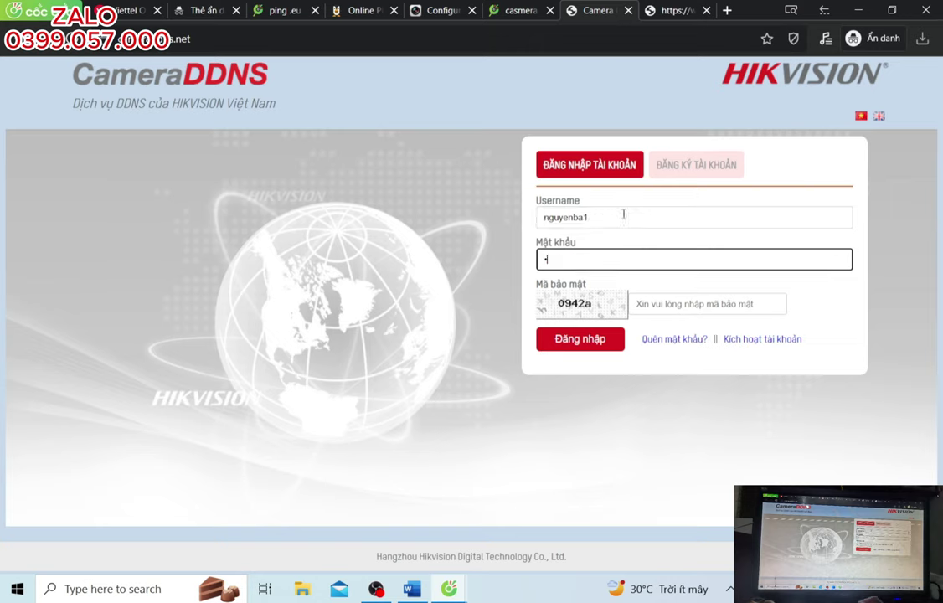
click(686, 310)
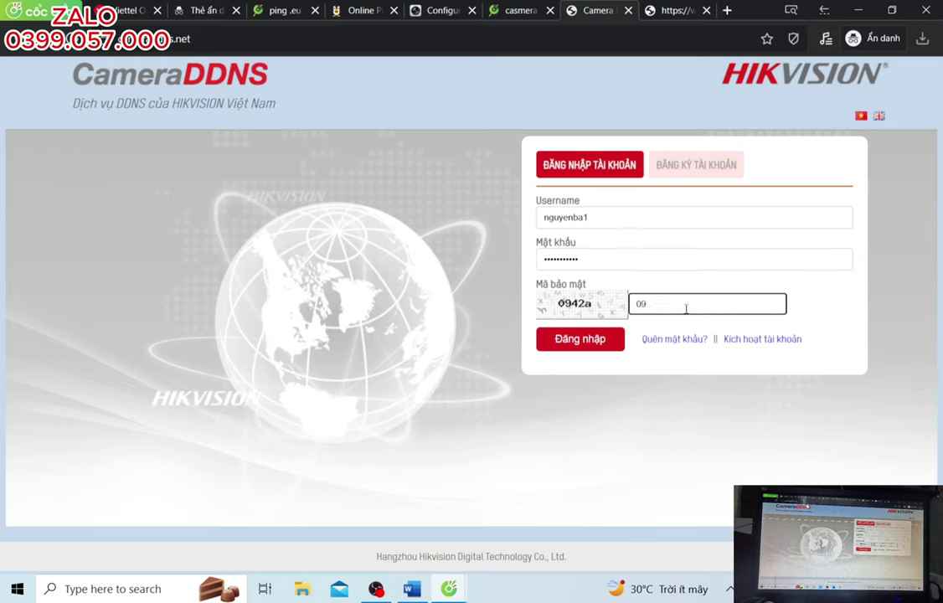
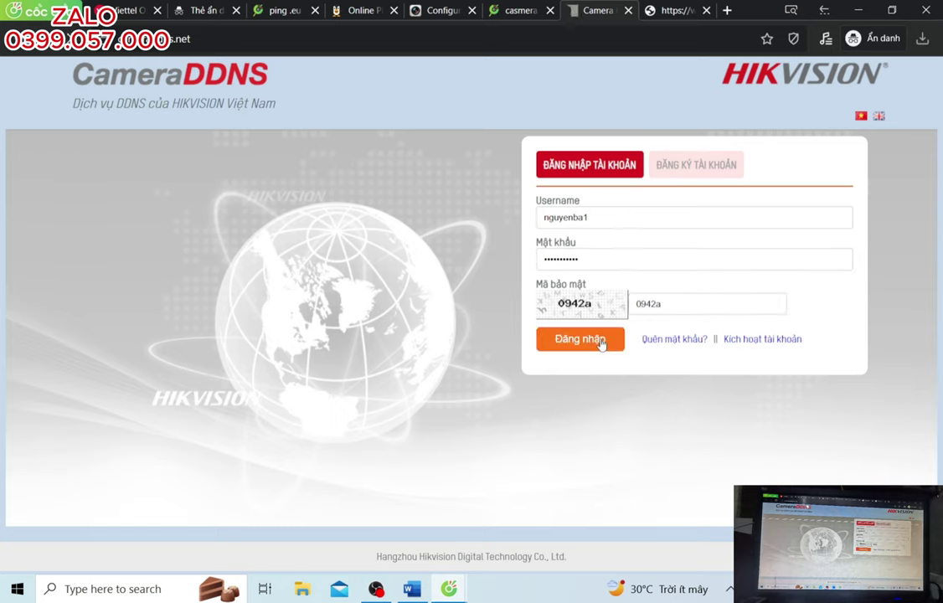
click(600, 338)
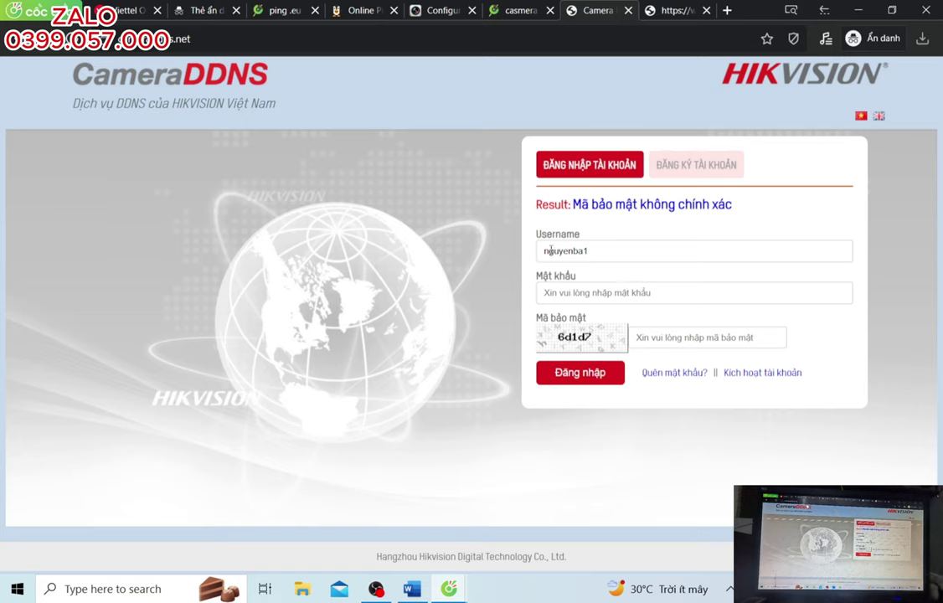
Capitalise the username, re-enter password and security code to log in, then close the activation tab
drag(551, 249, 533, 253)
text(N)
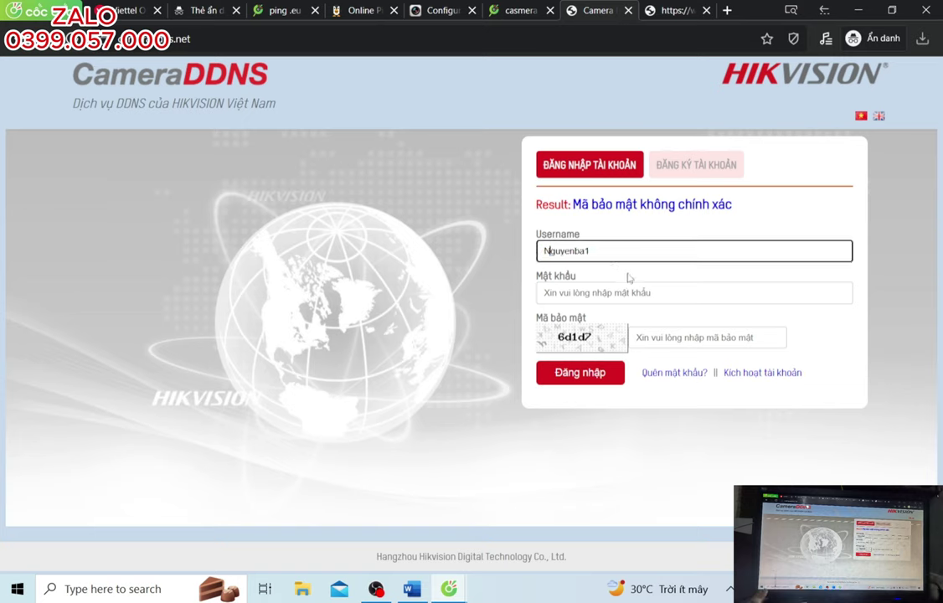
click(610, 294)
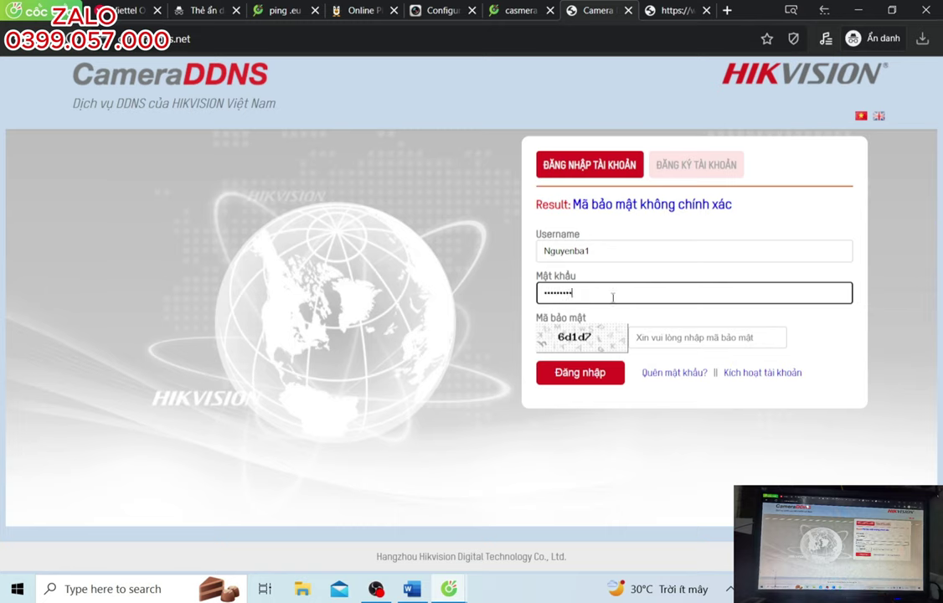
click(672, 337)
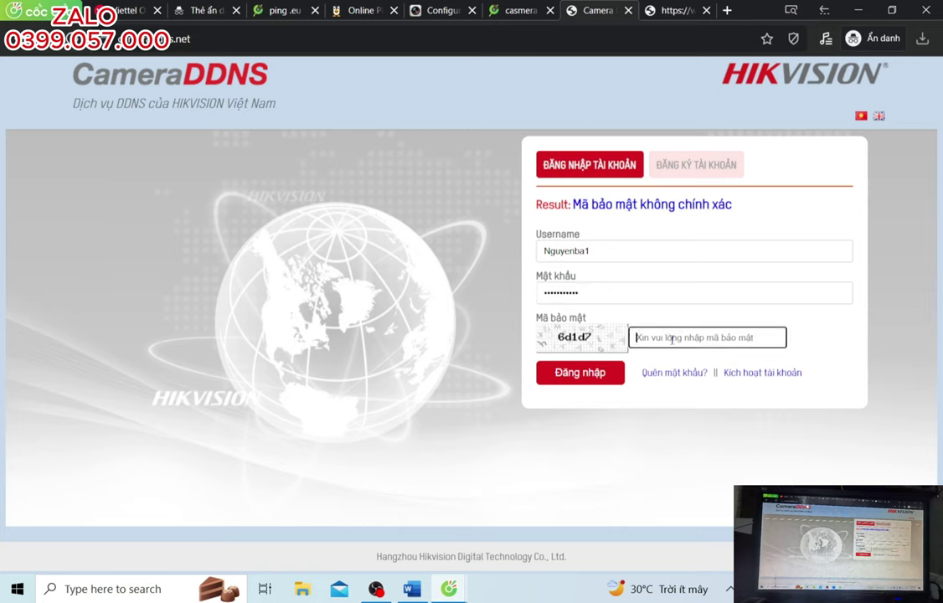
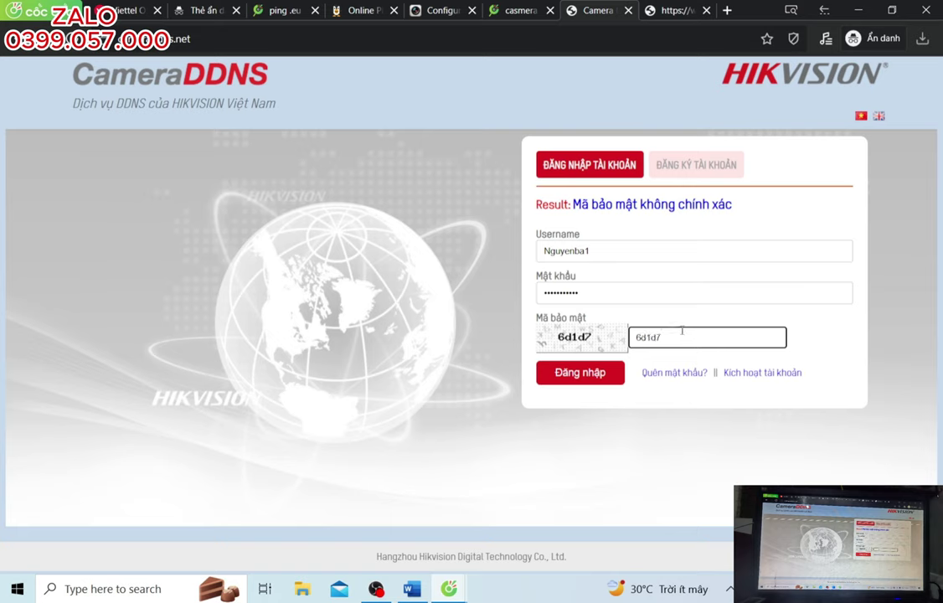
click(608, 373)
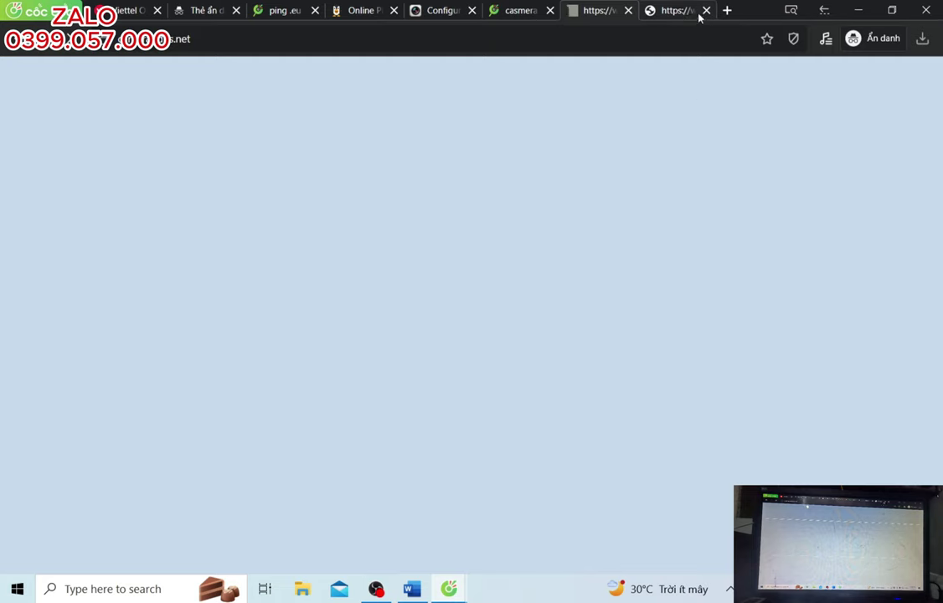
click(695, 15)
click(706, 10)
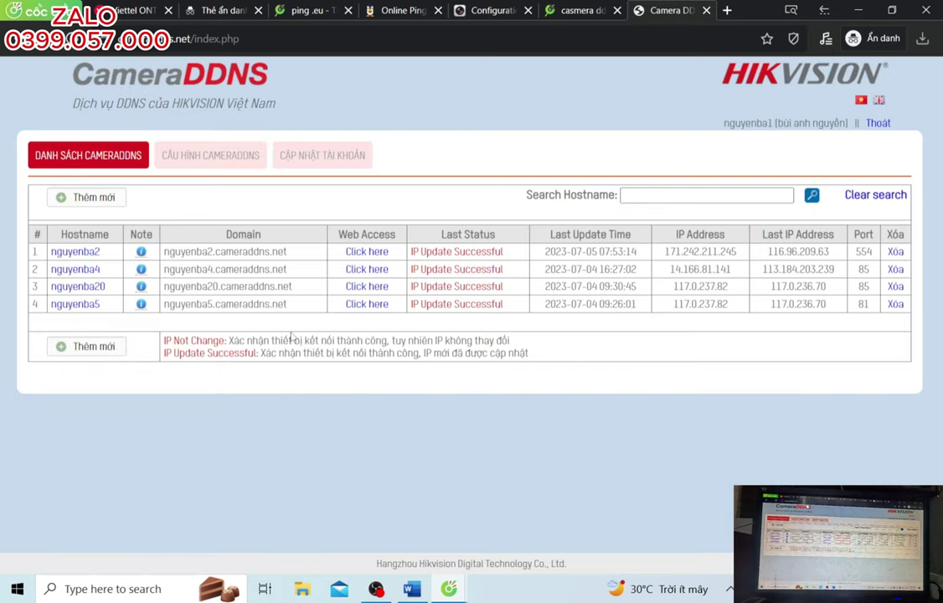
click(93, 197)
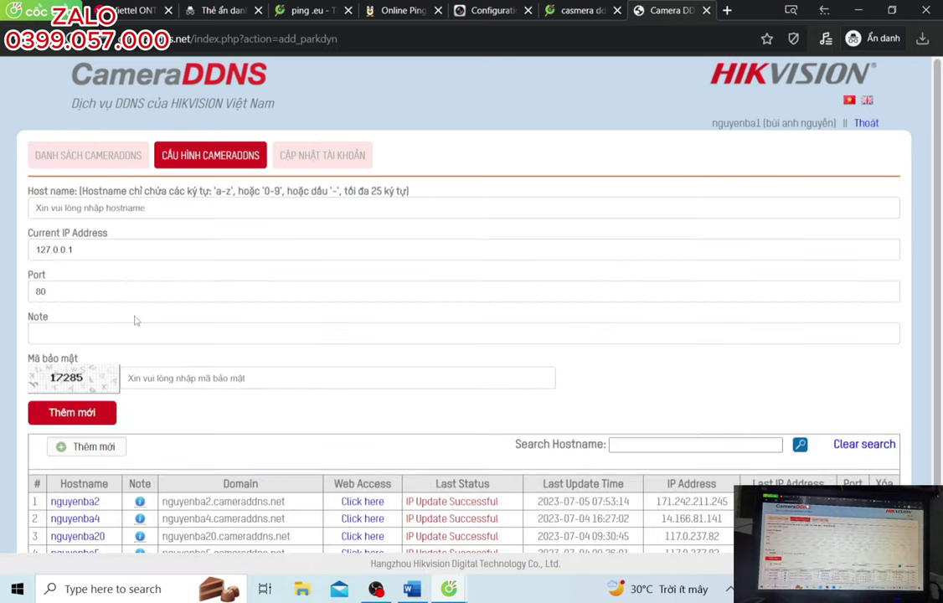
click(69, 285)
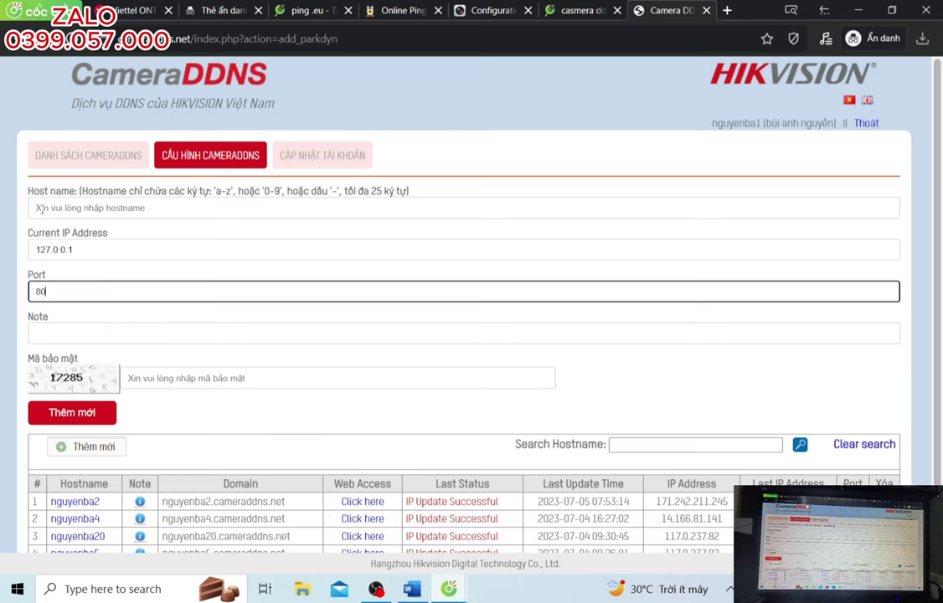
click(88, 209)
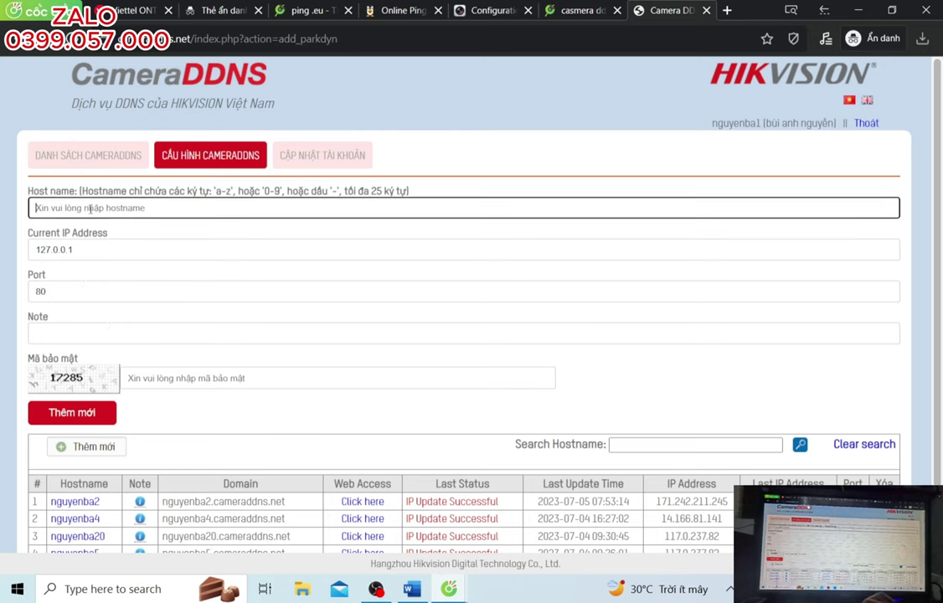
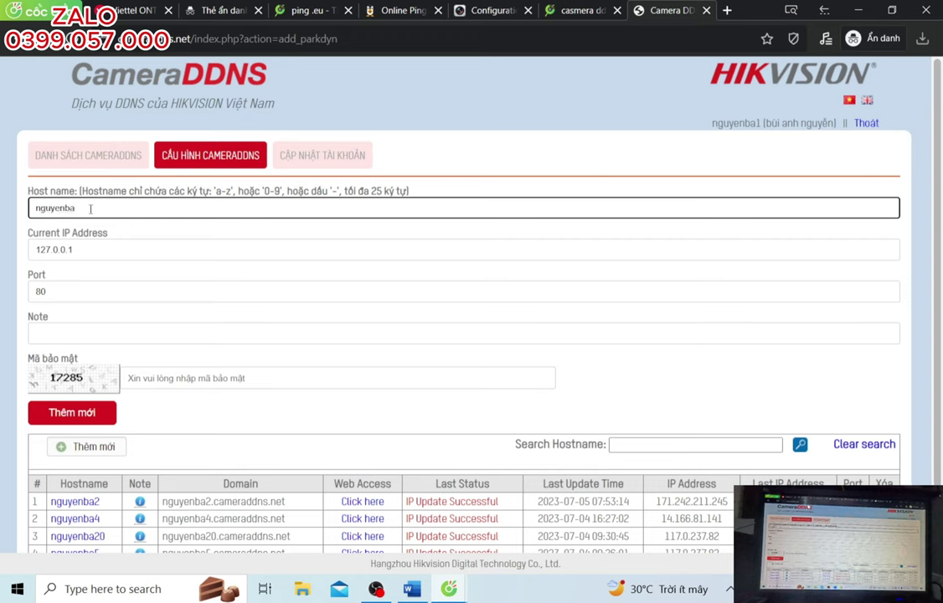
click(63, 290)
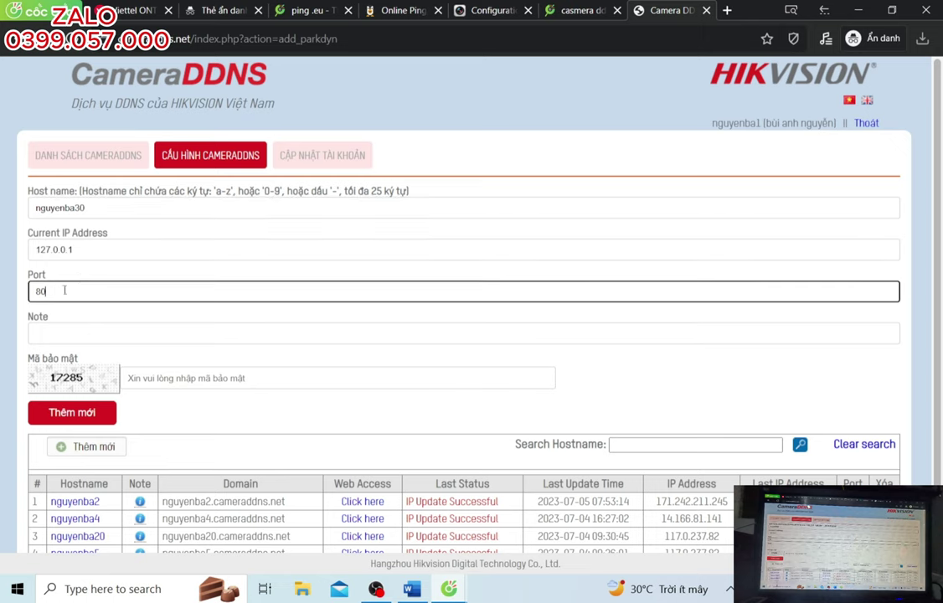
key(BackSpace)
text(1)
click(64, 332)
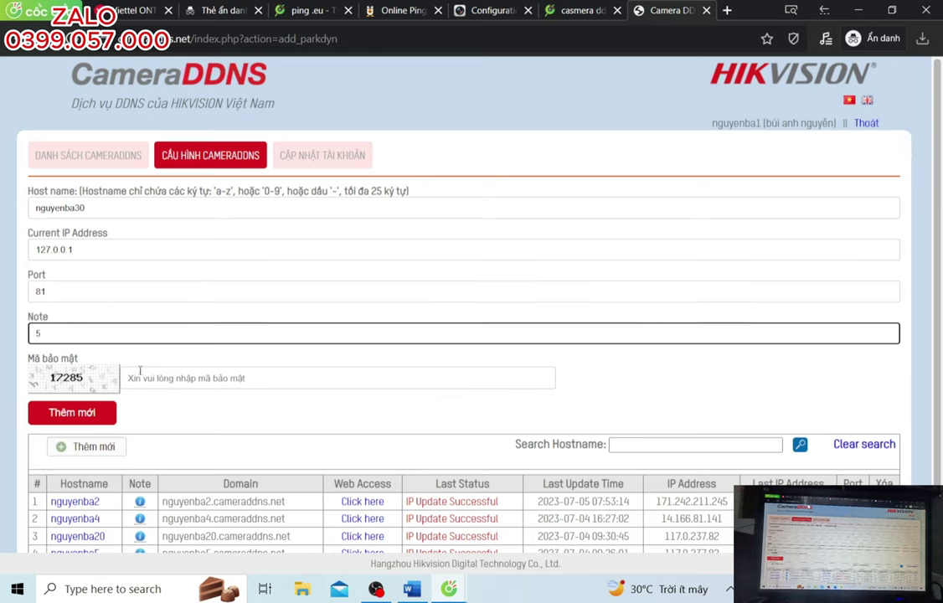
key(Tab)
text(17285)
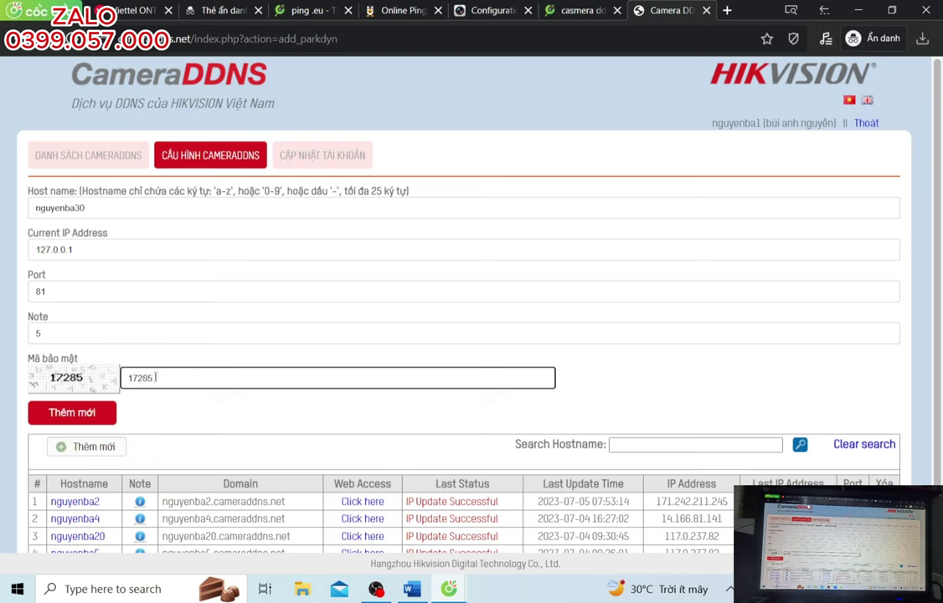
scroll(155, 378, down, 1)
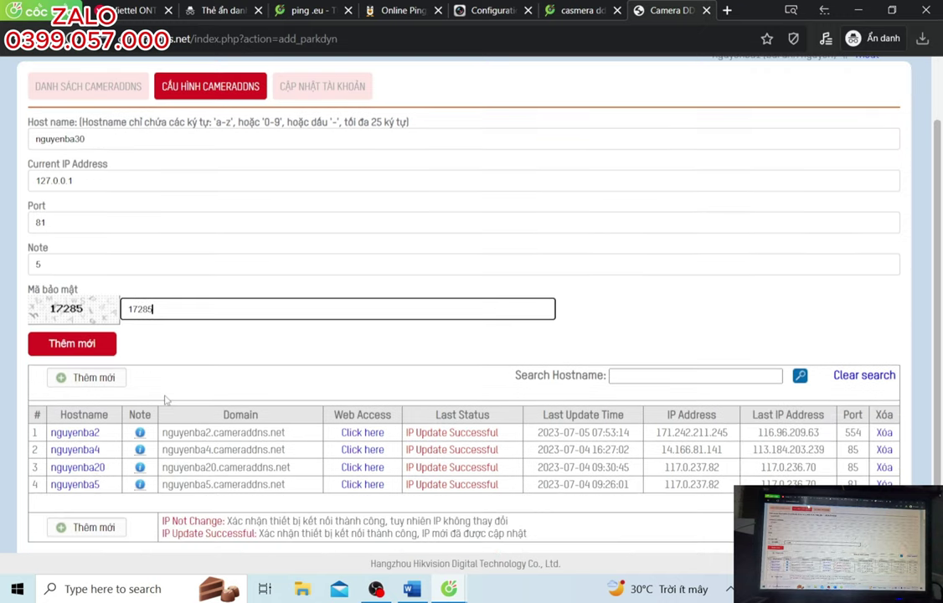
click(67, 352)
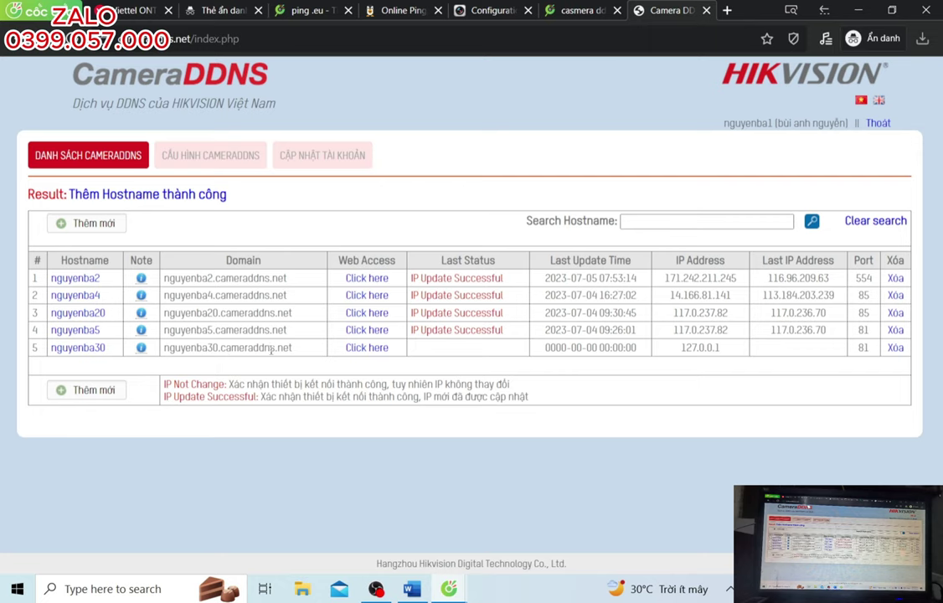
drag(293, 349, 164, 350)
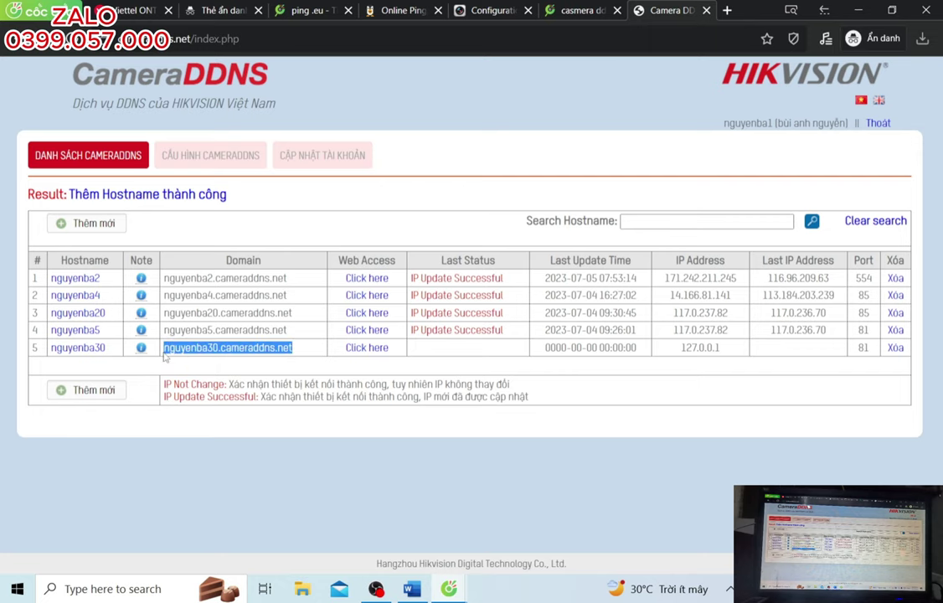
right_click(248, 352)
click(266, 362)
click(385, 12)
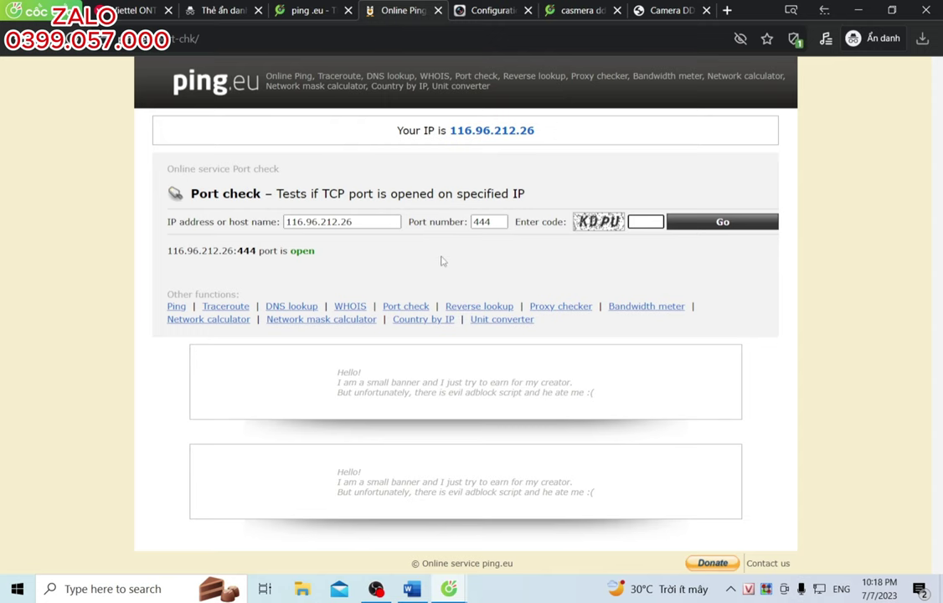
Go back from ping.eu to the CameraDDNS hostname list
click(664, 12)
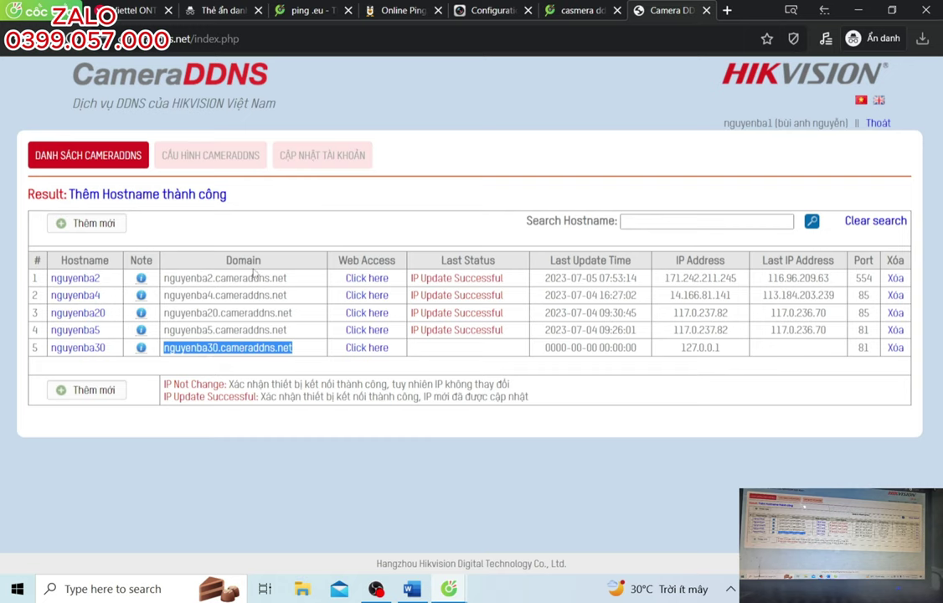
Reload the Hikvision camera configuration page, which now shows 192.168.1.66 refused the connection
right_click(268, 352)
click(302, 363)
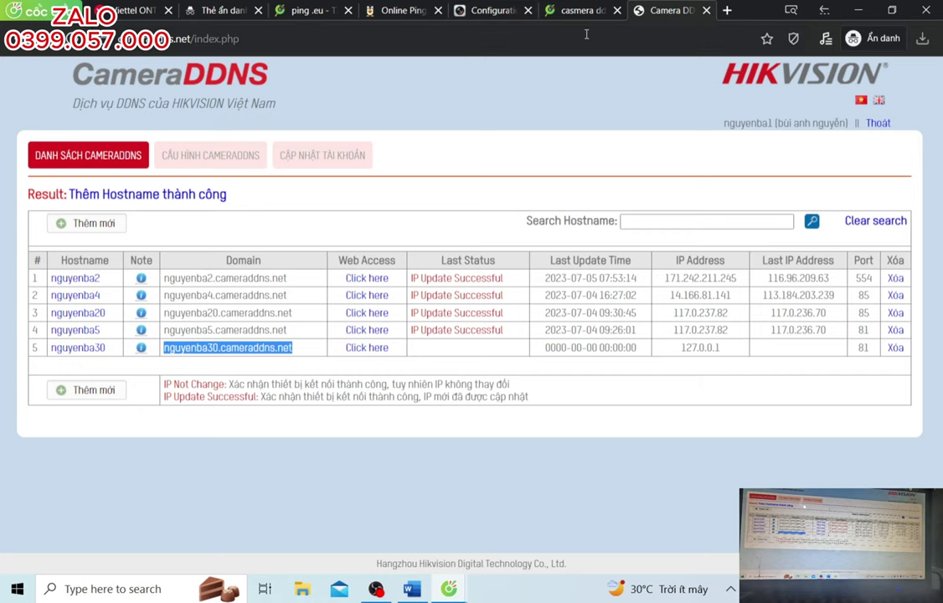
click(491, 12)
click(390, 38)
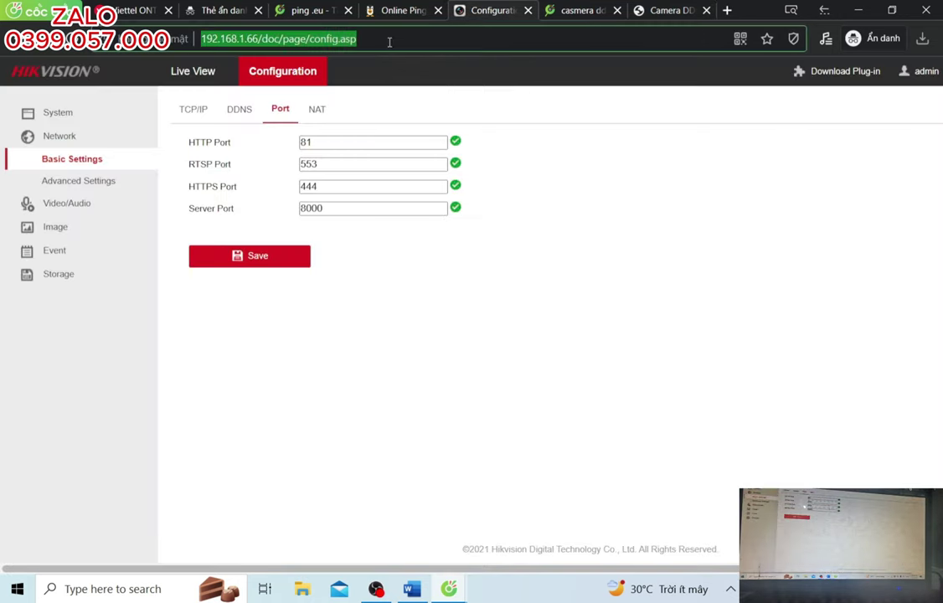
key(Return)
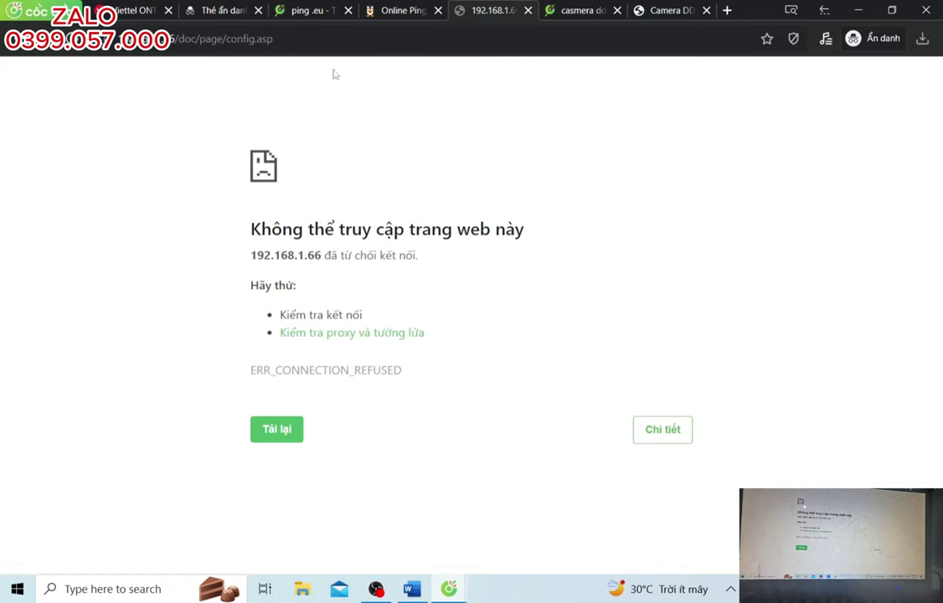
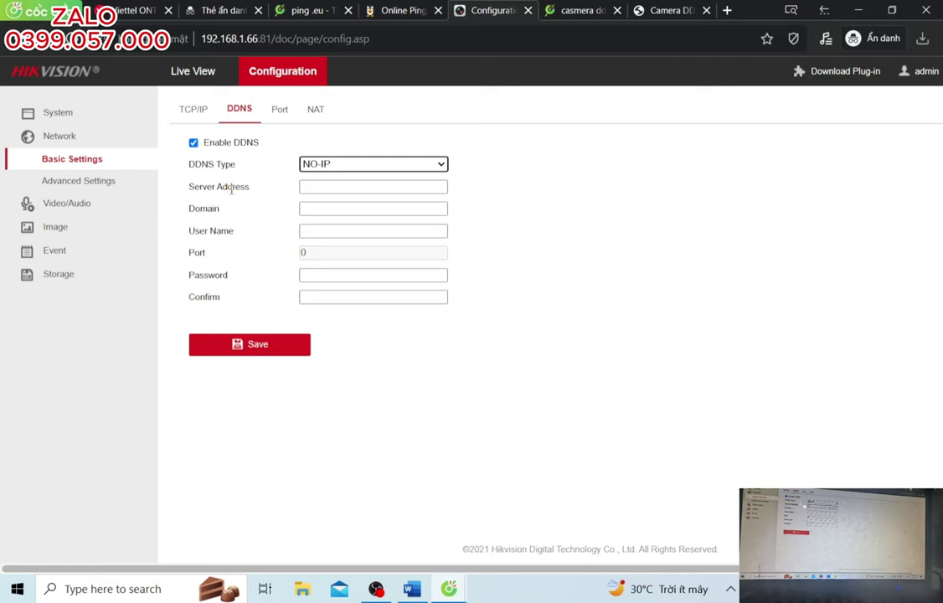
Enter cameraddns.net as the DDNS server address and paste the account's hostname domain into Domain
click(308, 186)
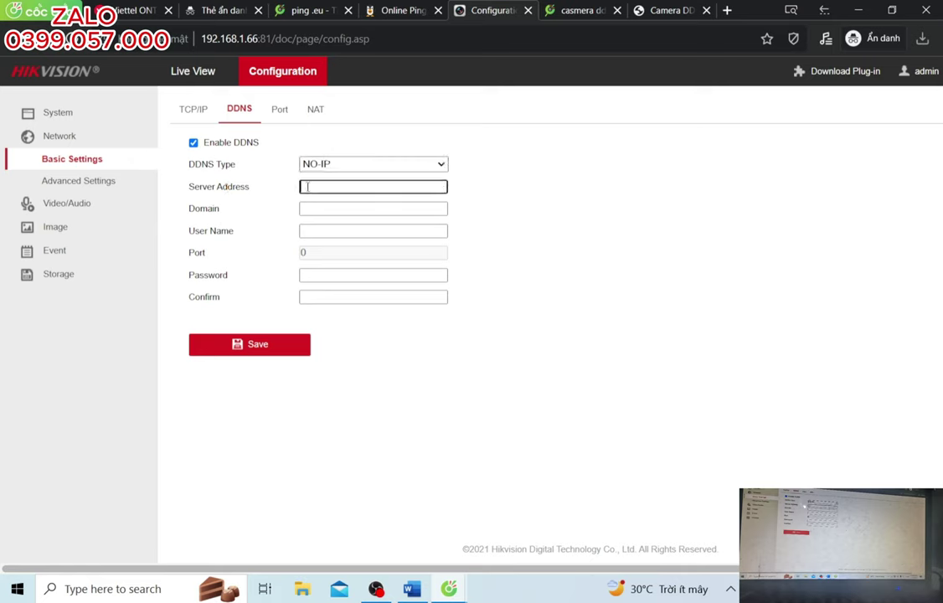
text(ca)
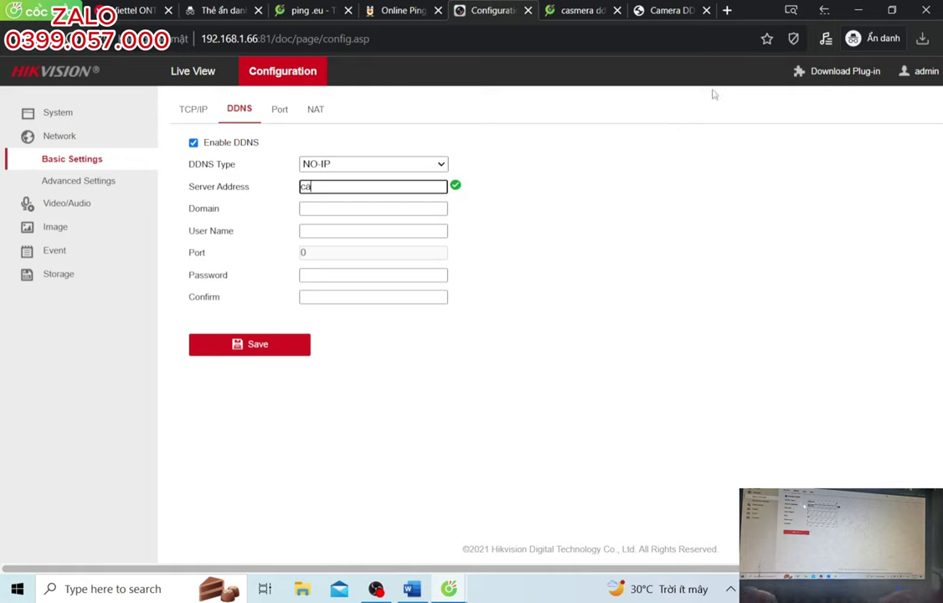
text(meraddns)
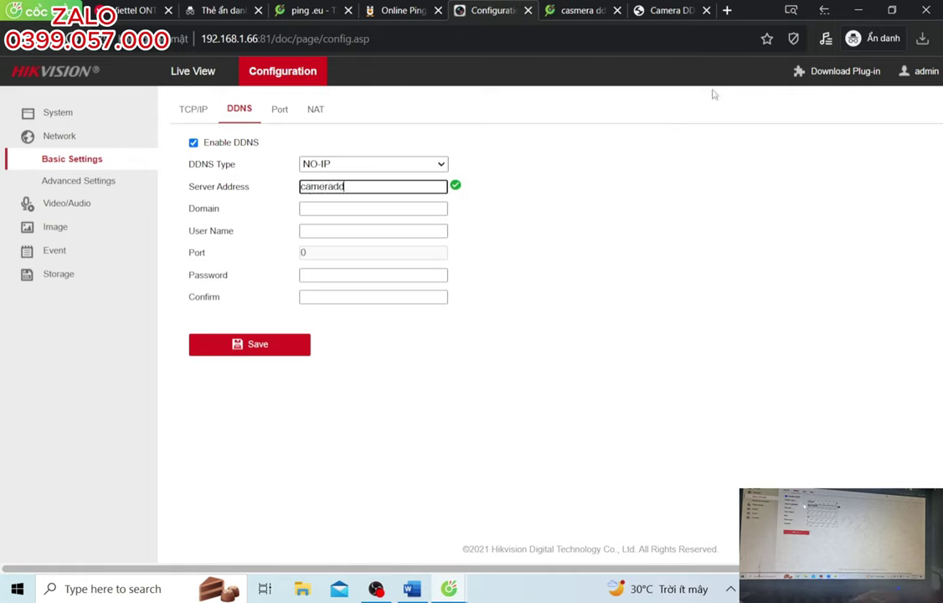
text(.net)
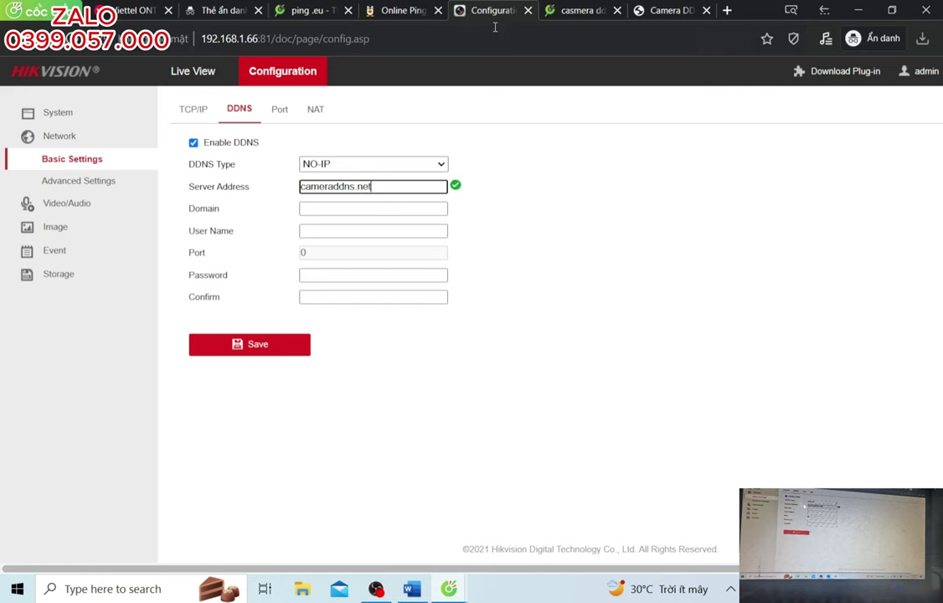
click(670, 10)
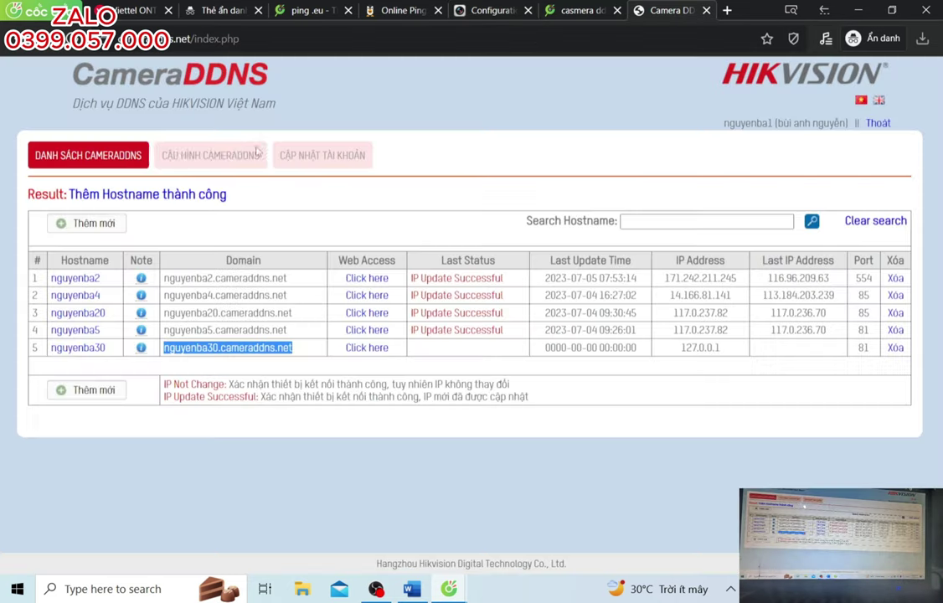
click(404, 10)
click(586, 10)
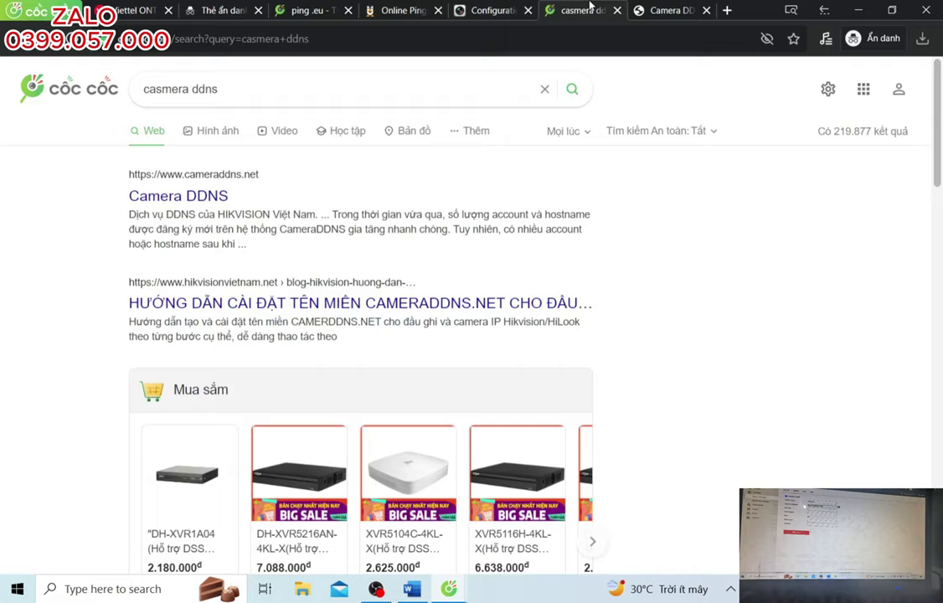
click(494, 10)
right_click(362, 209)
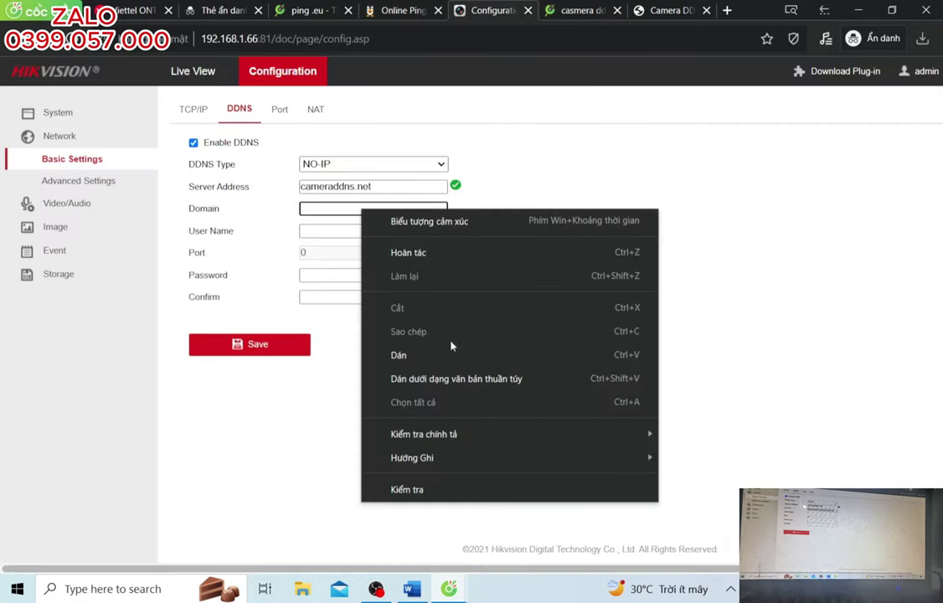
click(400, 354)
Fill in the DDNS account user name, password and confirmation, then save the DDNS settings
click(327, 230)
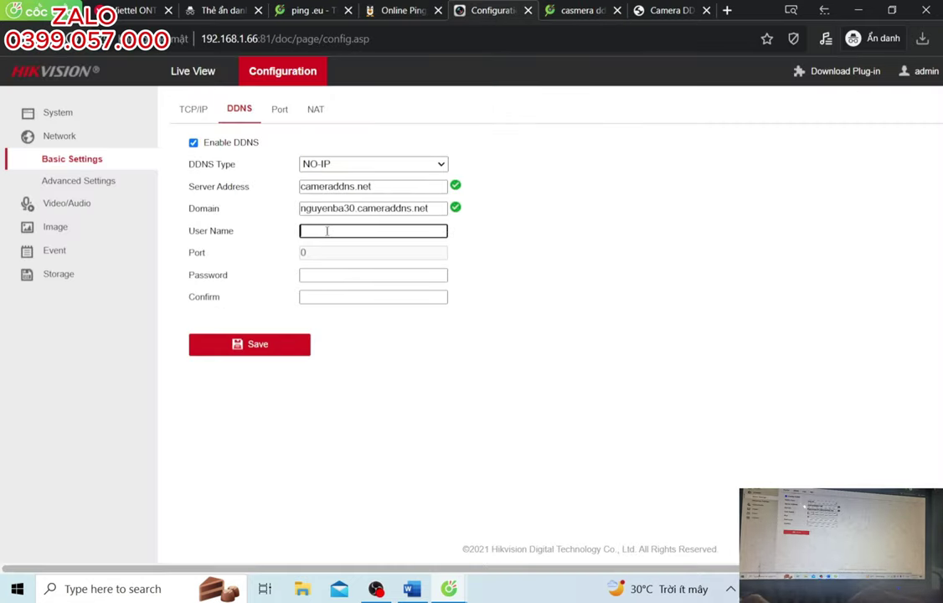
text(nguyenba2)
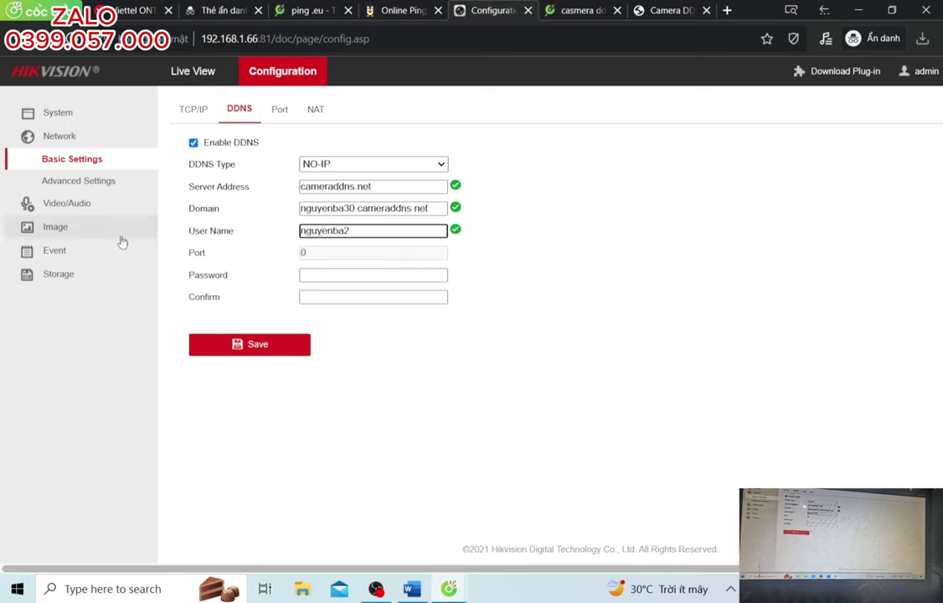
key(BackSpace)
text(1)
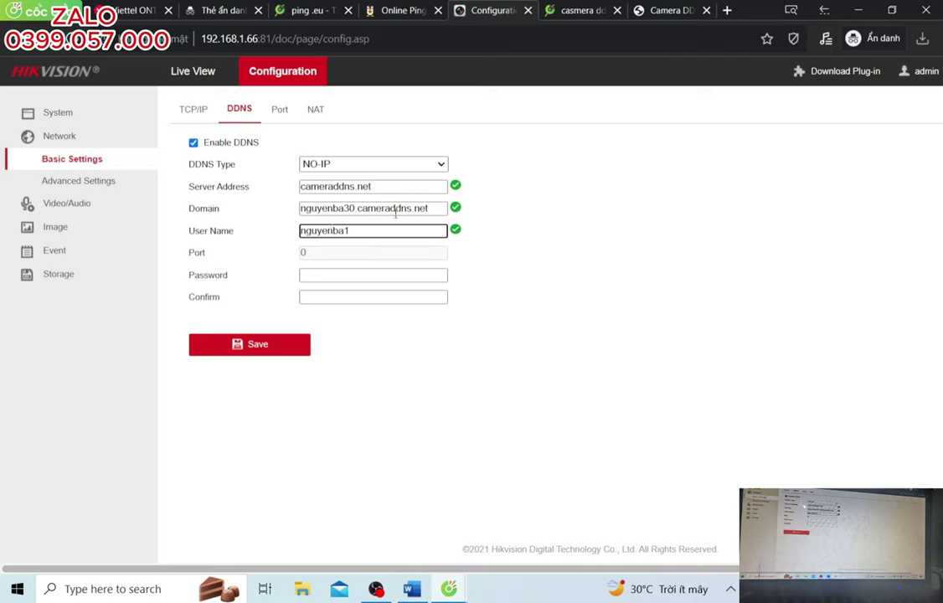
click(361, 274)
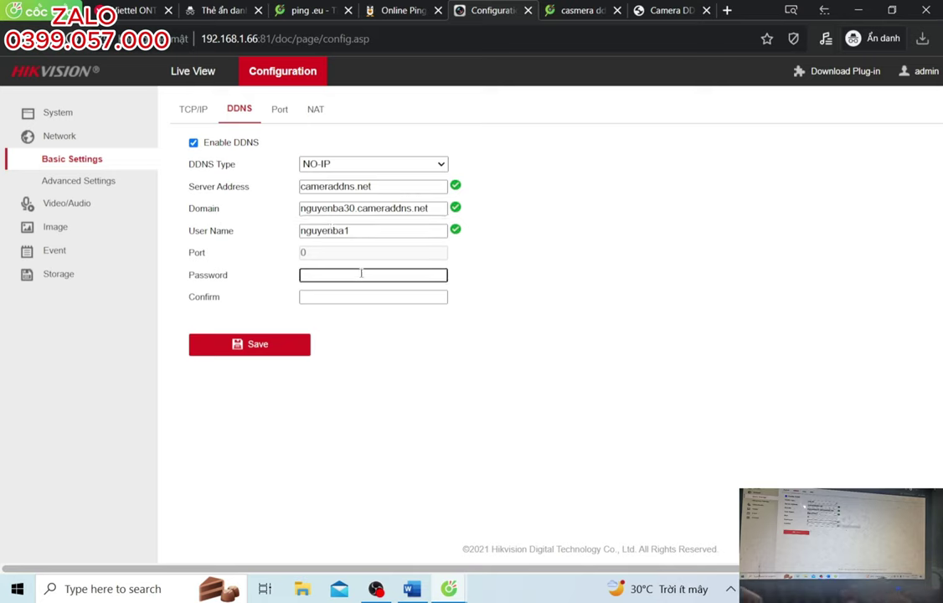
text(1)
key(BackSpace)
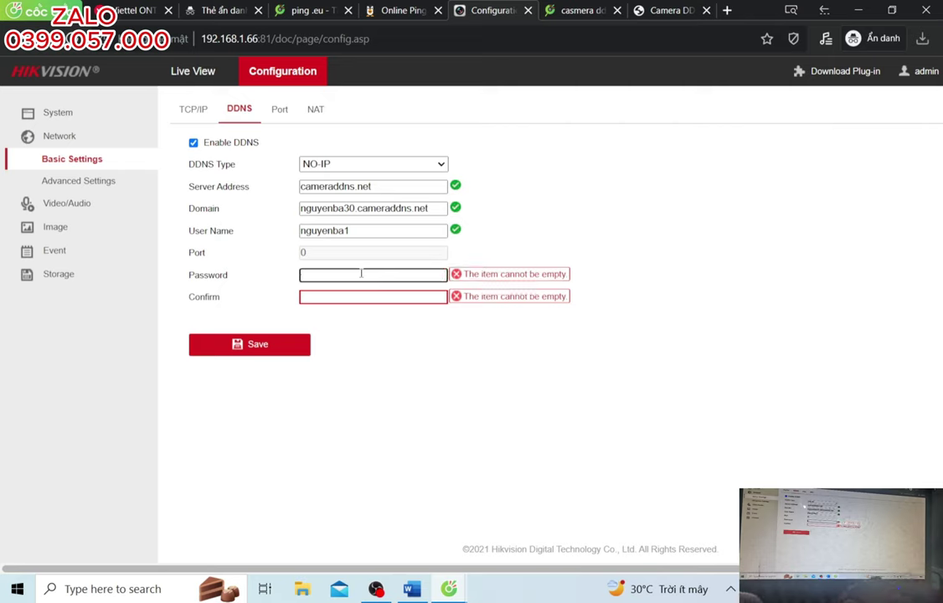
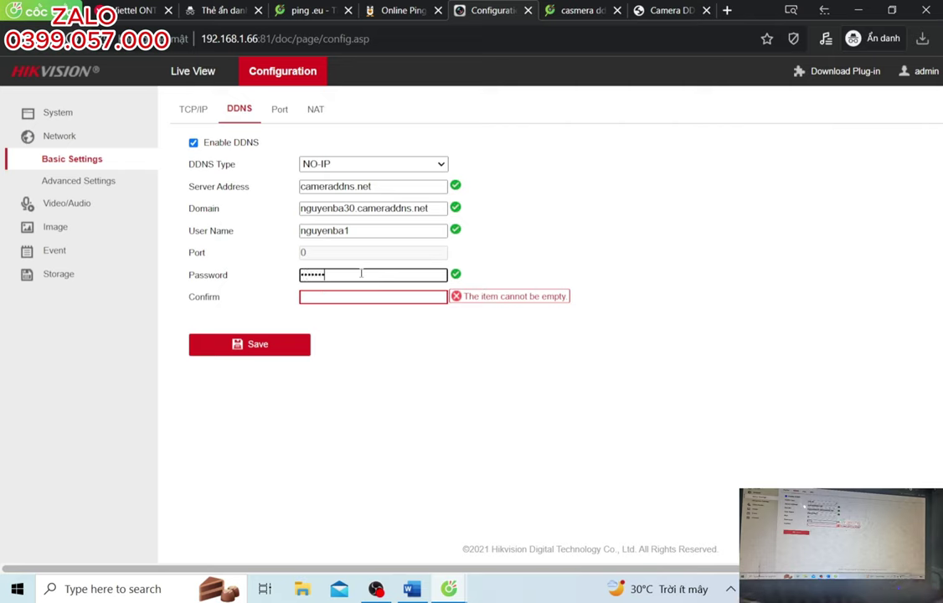
key(Tab)
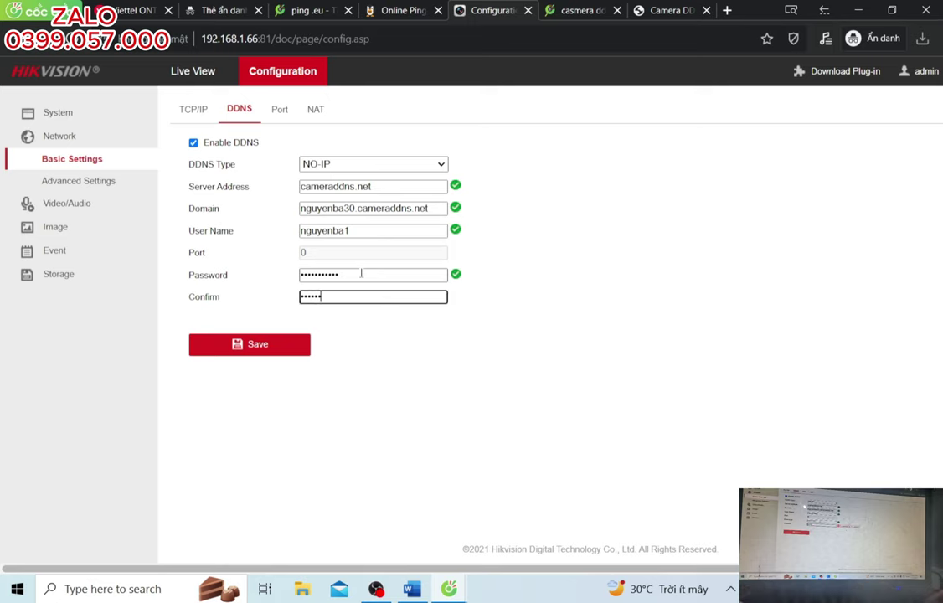
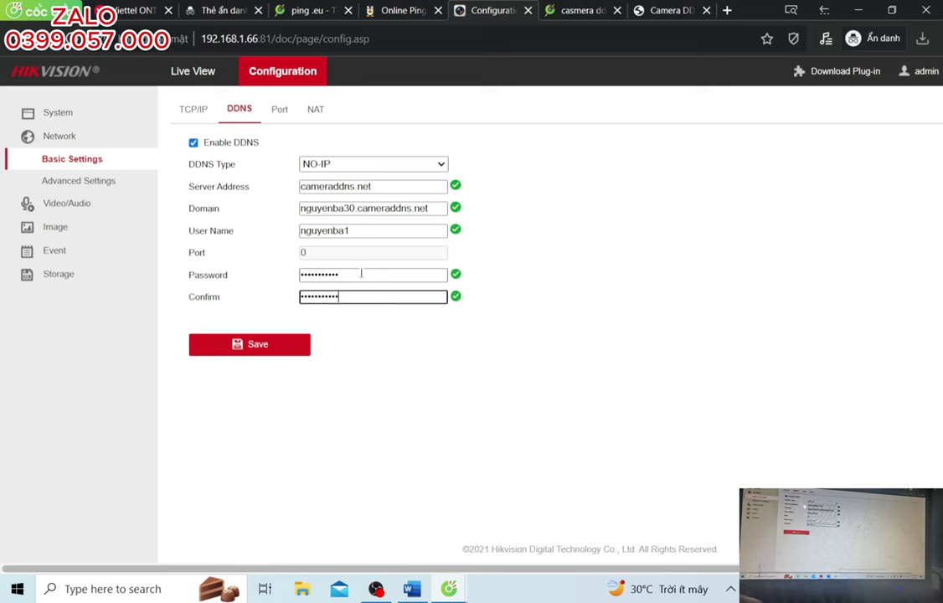
click(276, 350)
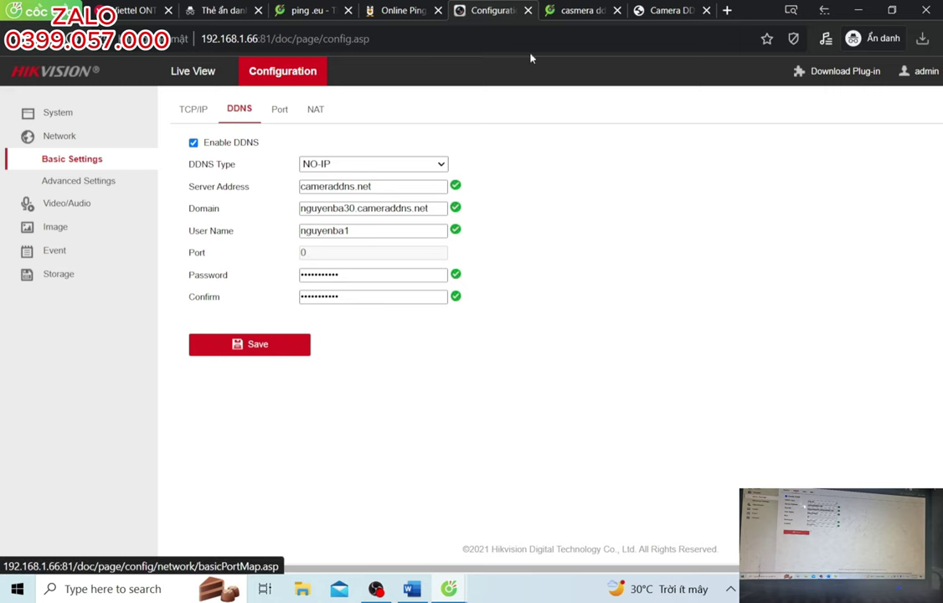
Reload the CameraDDNS hostname list, where the newest hostname still shows IP 127.0.0.1
click(671, 11)
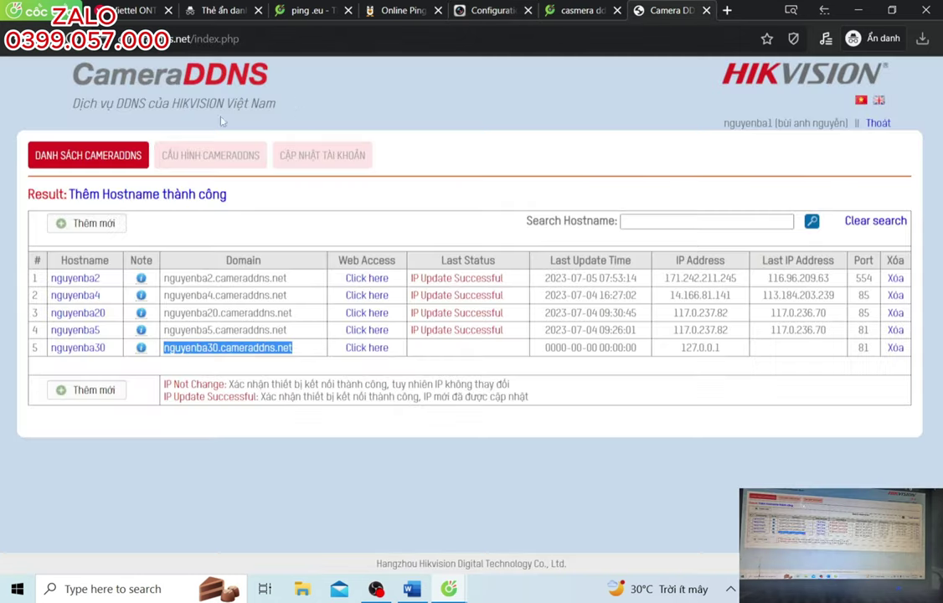
click(202, 90)
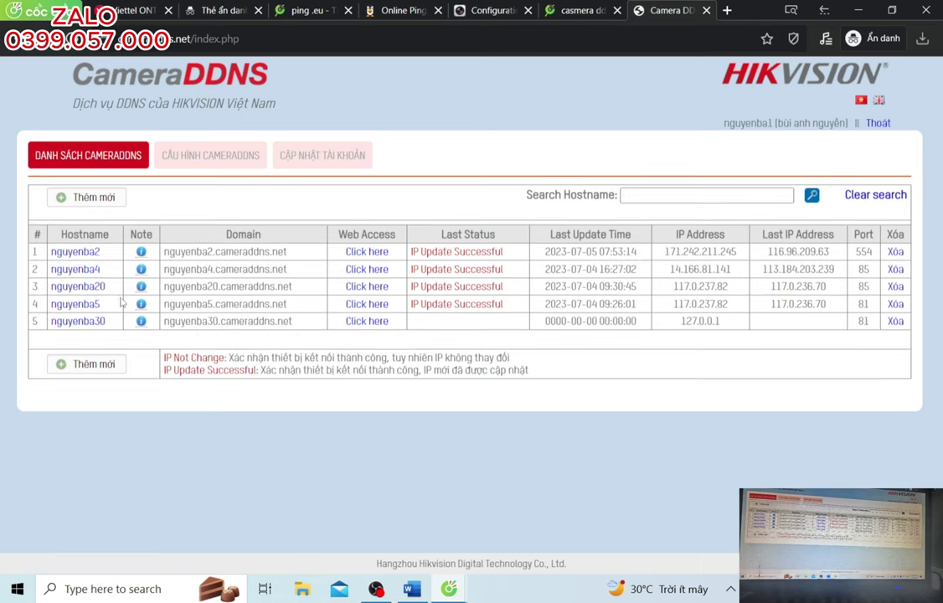
click(211, 85)
click(78, 322)
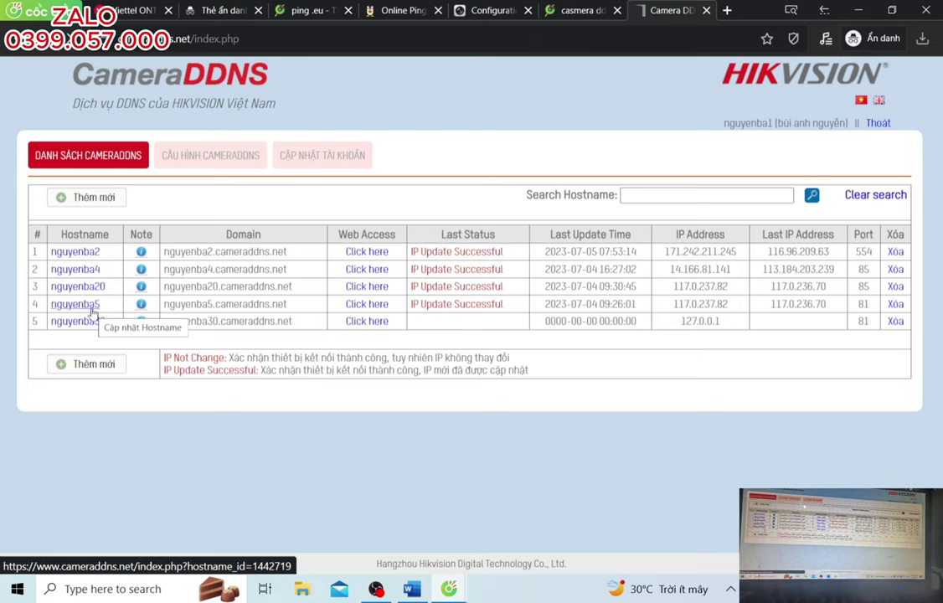
Open the newest hostname's settings and copy the public IP 116.96.212.26 from ping.eu
click(94, 311)
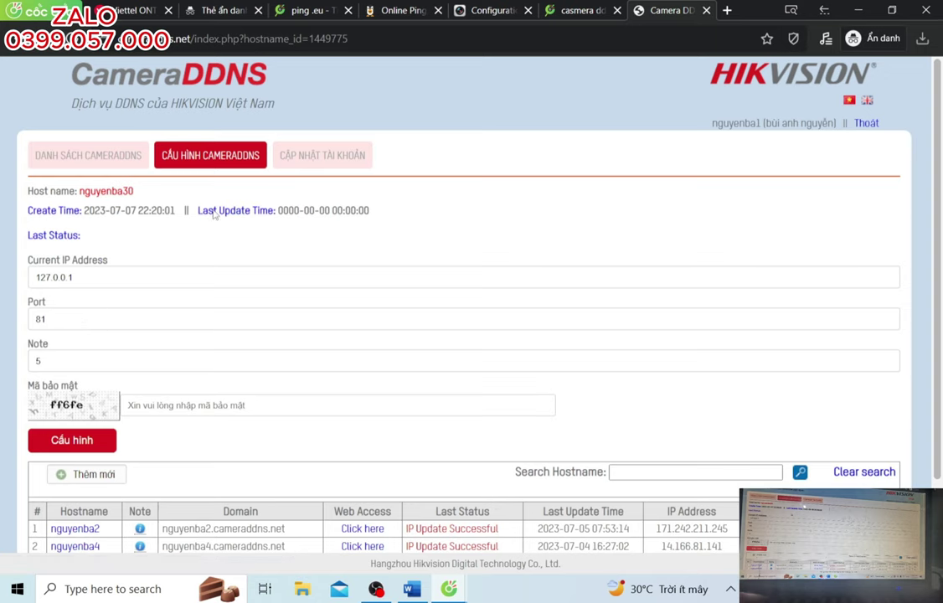
click(478, 10)
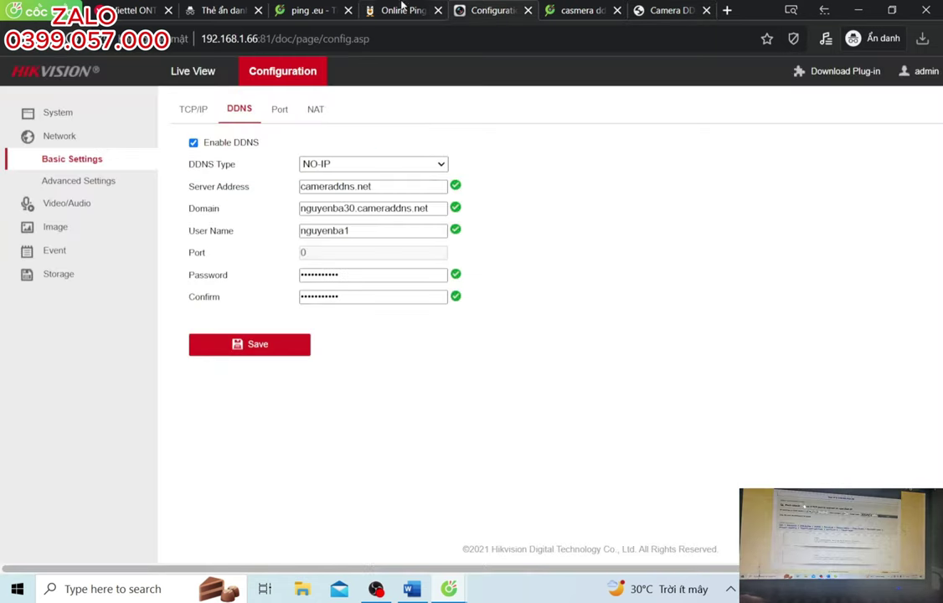
click(402, 8)
drag(540, 130, 451, 134)
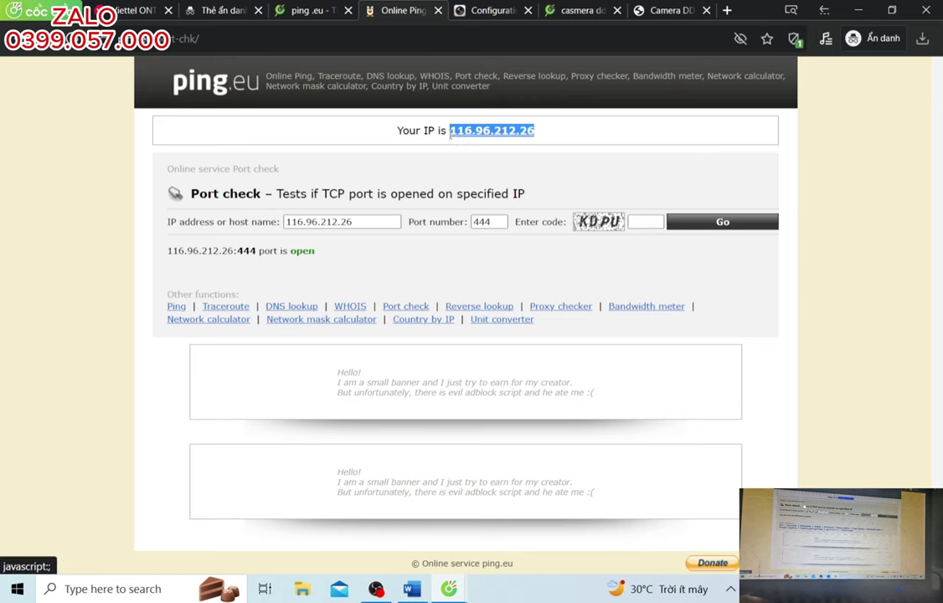
right_click(474, 129)
click(506, 293)
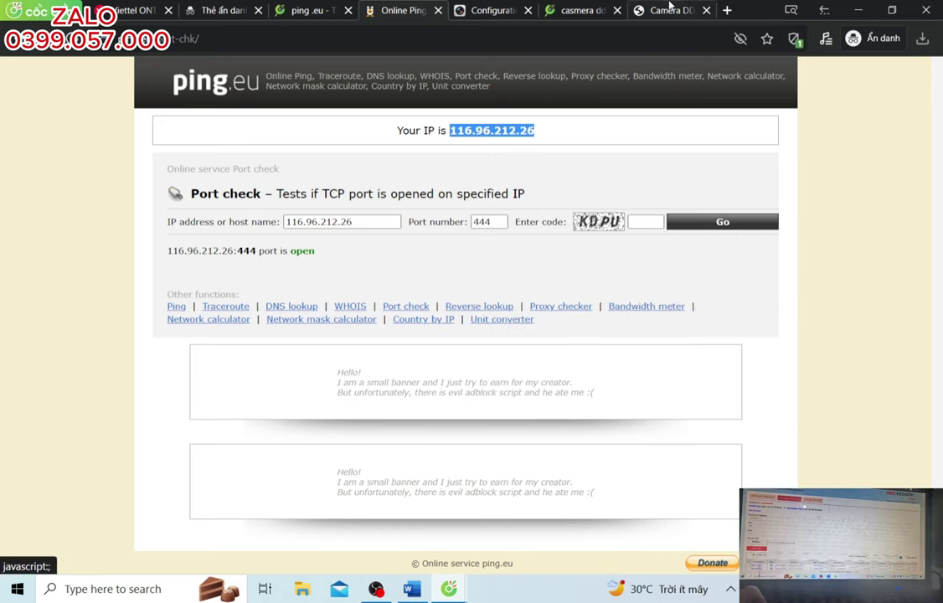
Replace 127.0.0.1 with 116.96.212.26, enter the security code and submit the update
click(670, 10)
drag(145, 276, 38, 277)
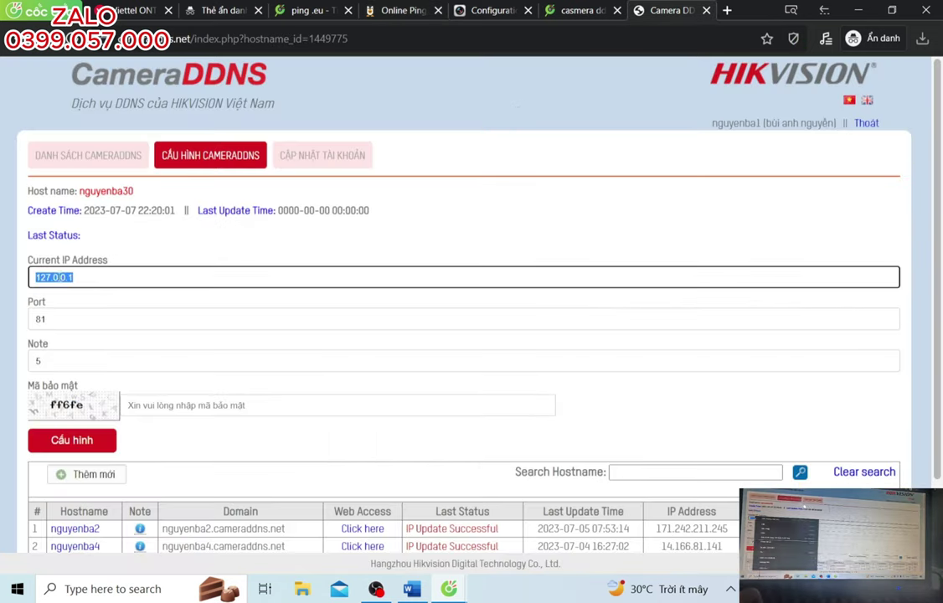
right_click(57, 268)
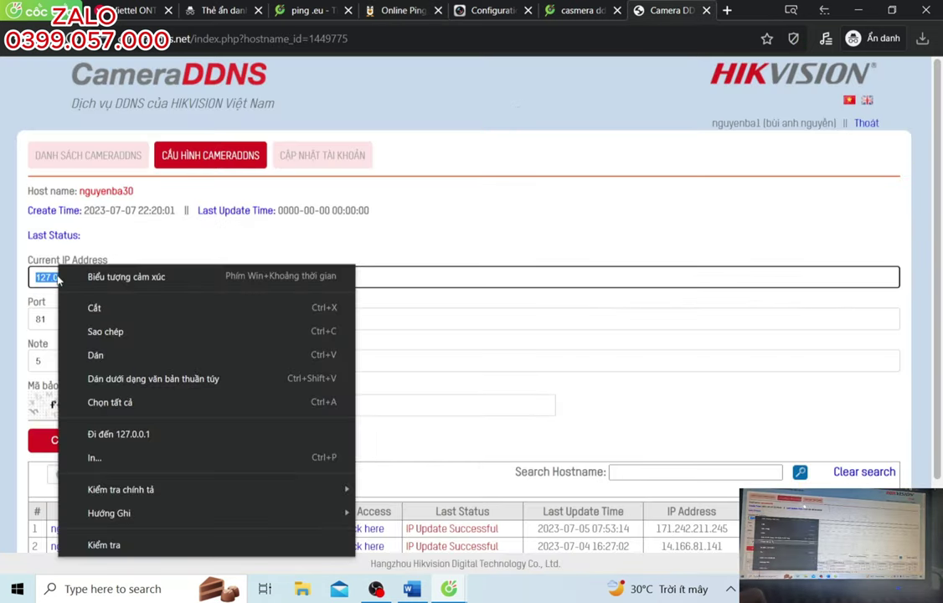
click(128, 355)
click(191, 404)
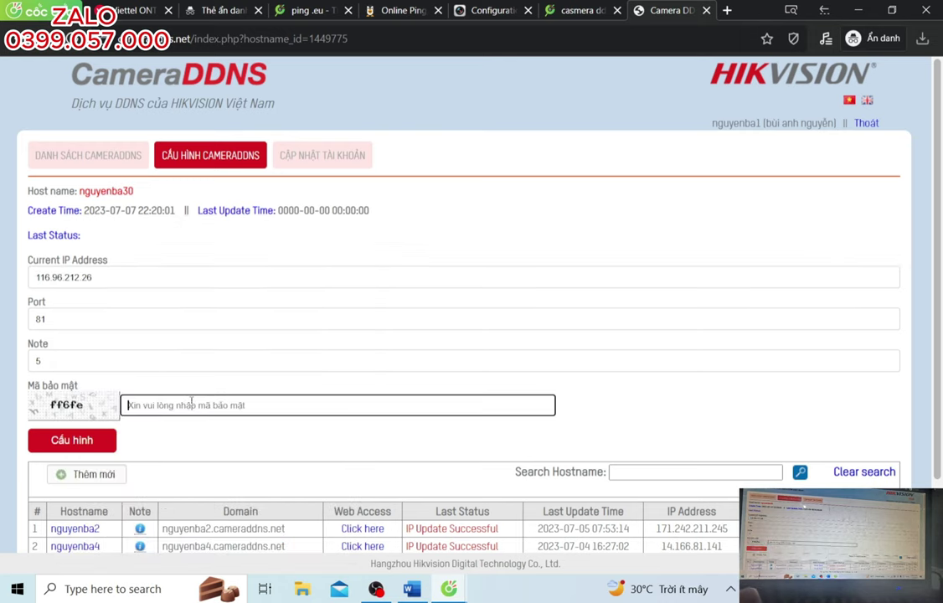
text(ff)
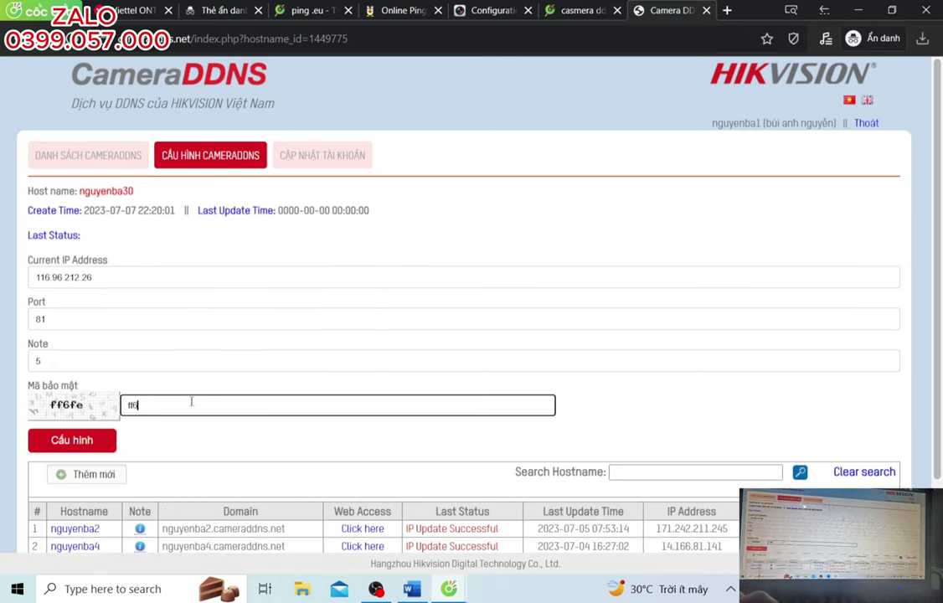
text(6)
click(76, 438)
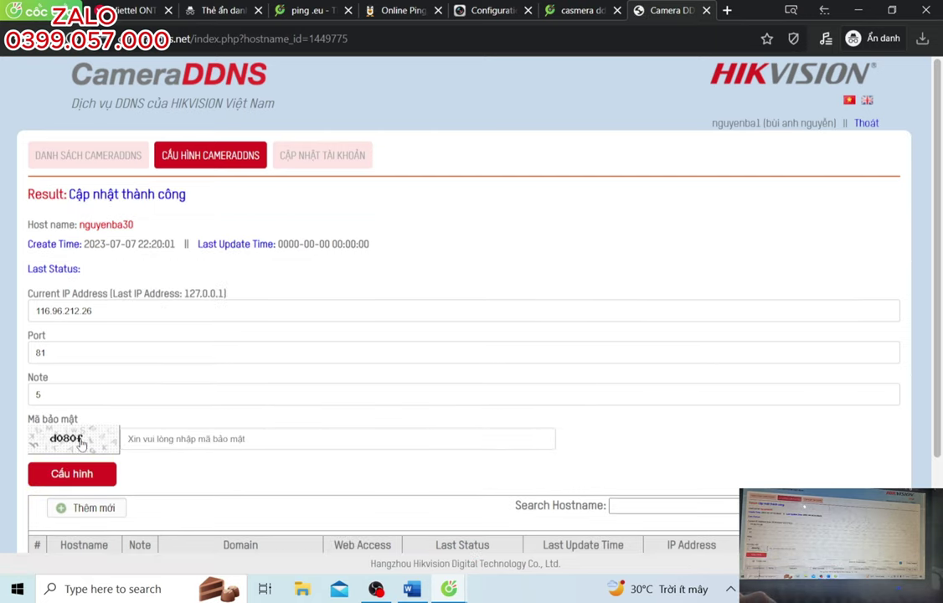
Return to the hostname list showing IP 116.96.212.26 on port 81
scroll(84, 442, down, 3)
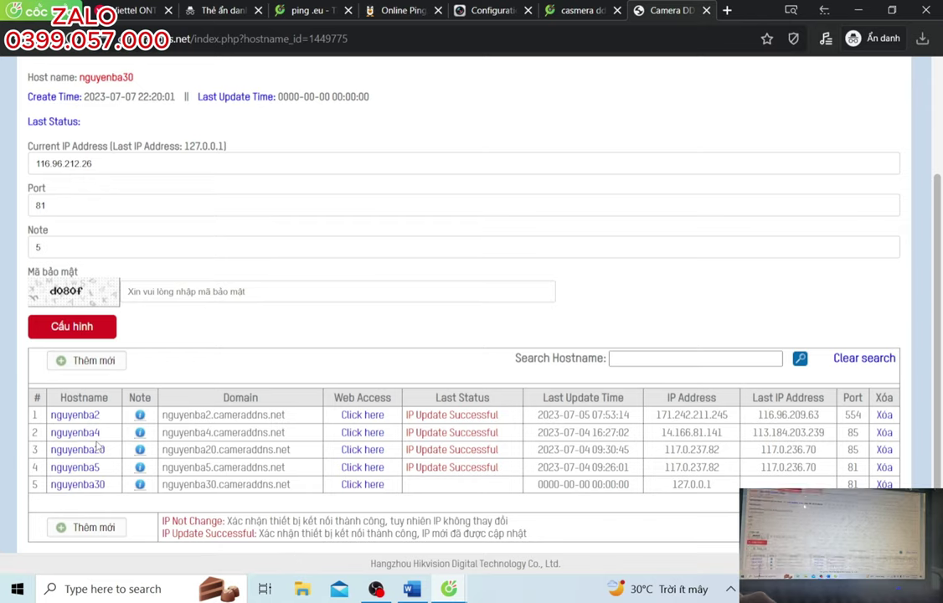
scroll(97, 446, up, 4)
scroll(98, 449, down, 3)
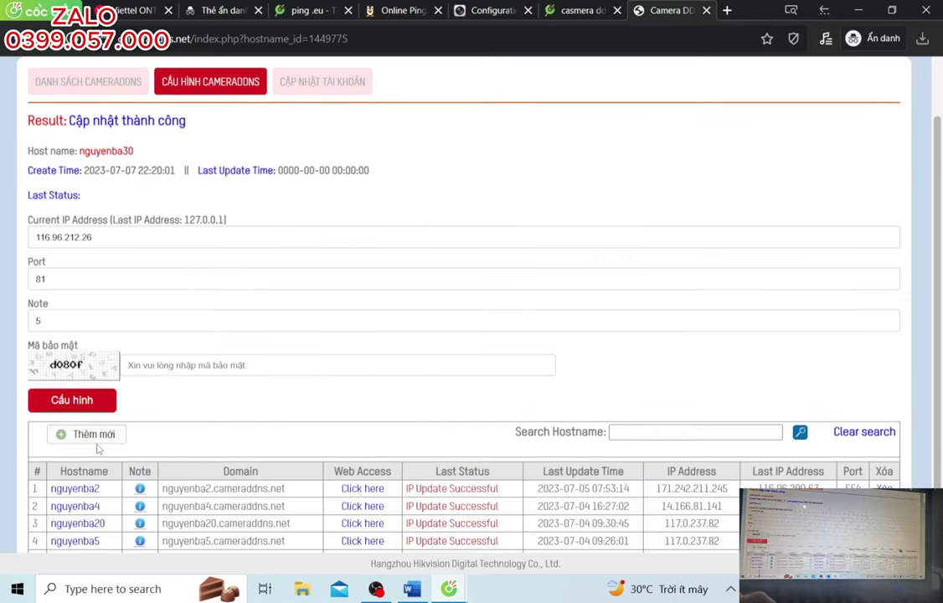
click(91, 81)
click(164, 90)
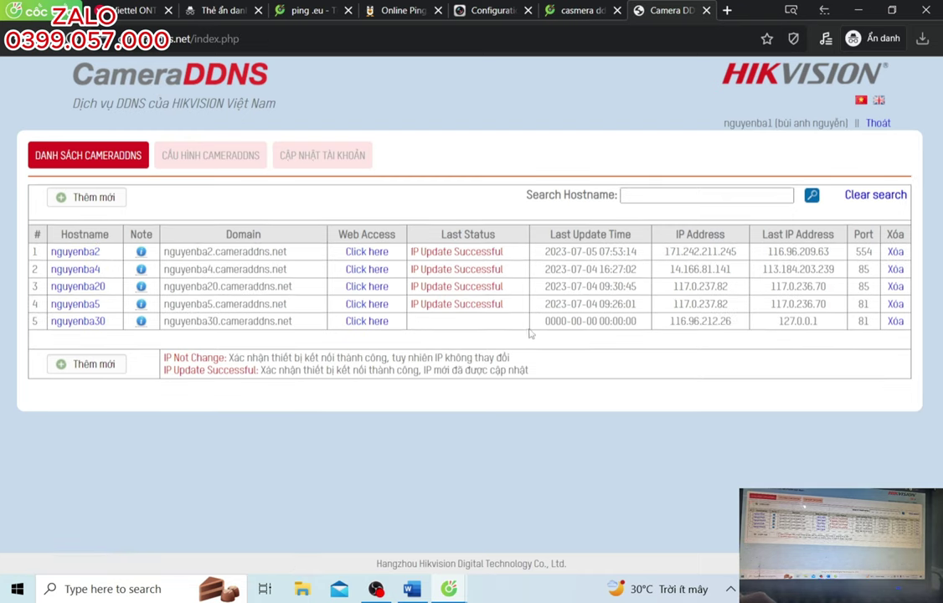
Check the camera login via the new domain, then view the router's Port Forwarding rules for 81, 8000, 444, 553
click(366, 322)
click(598, 15)
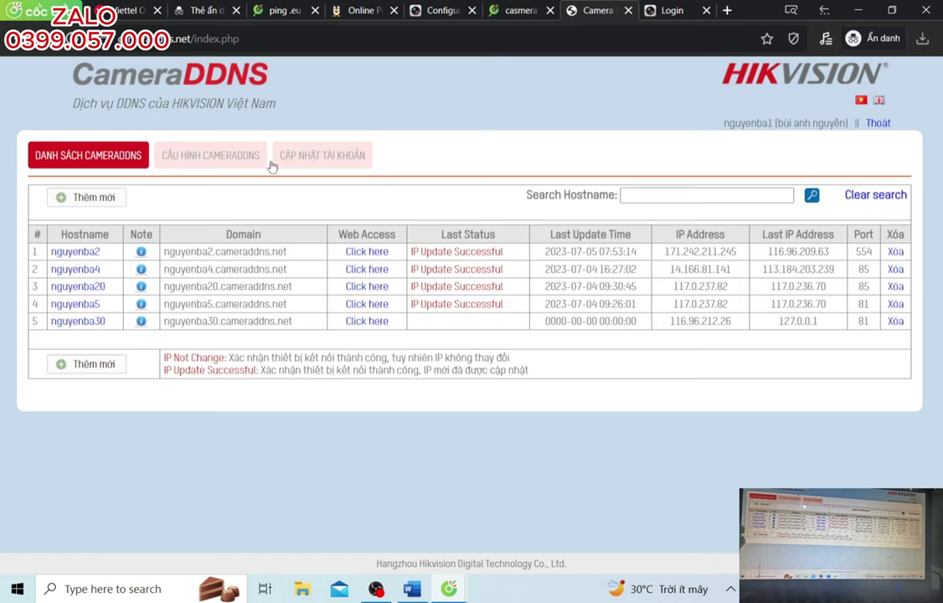
click(134, 11)
click(657, 11)
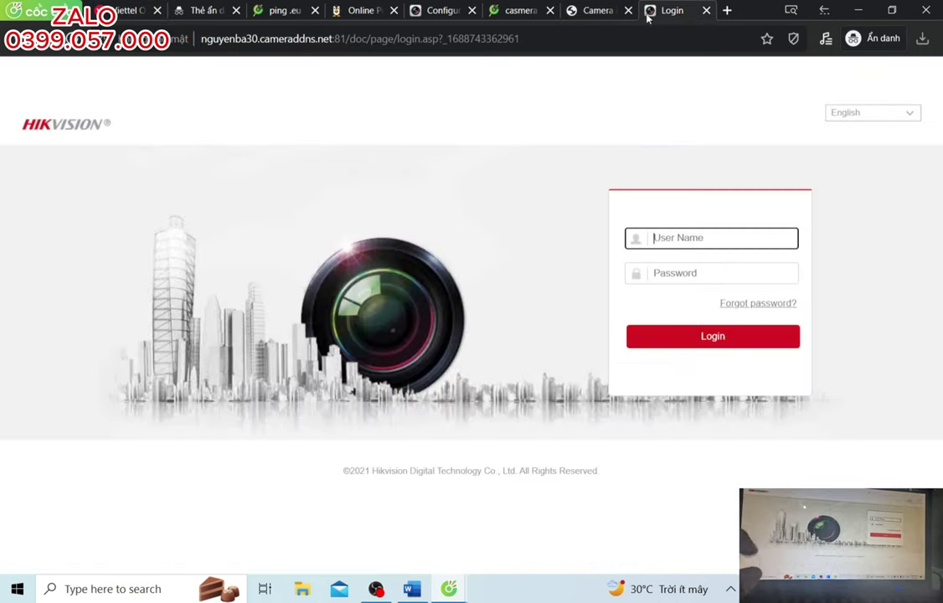
click(590, 10)
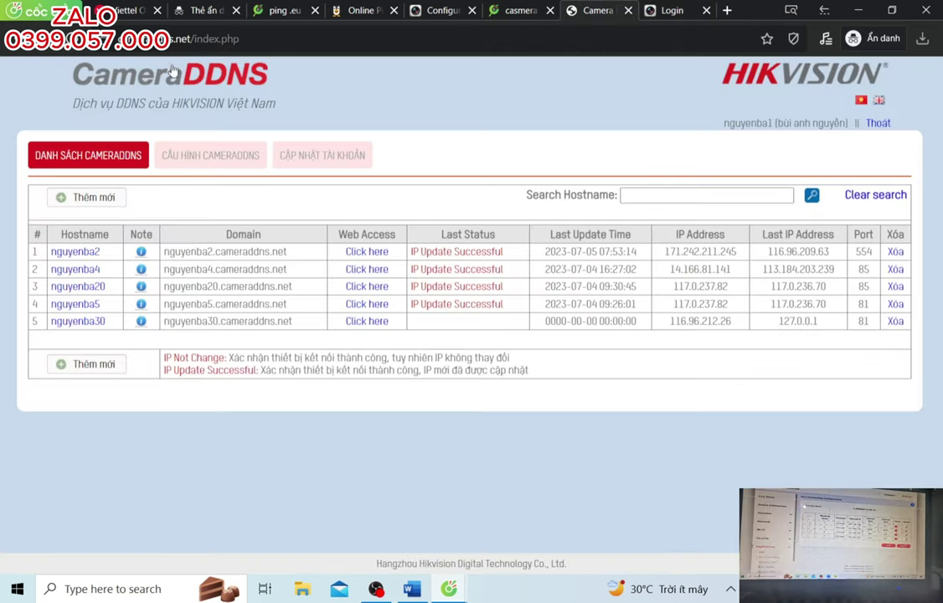
click(134, 10)
scroll(143, 335, down, 1)
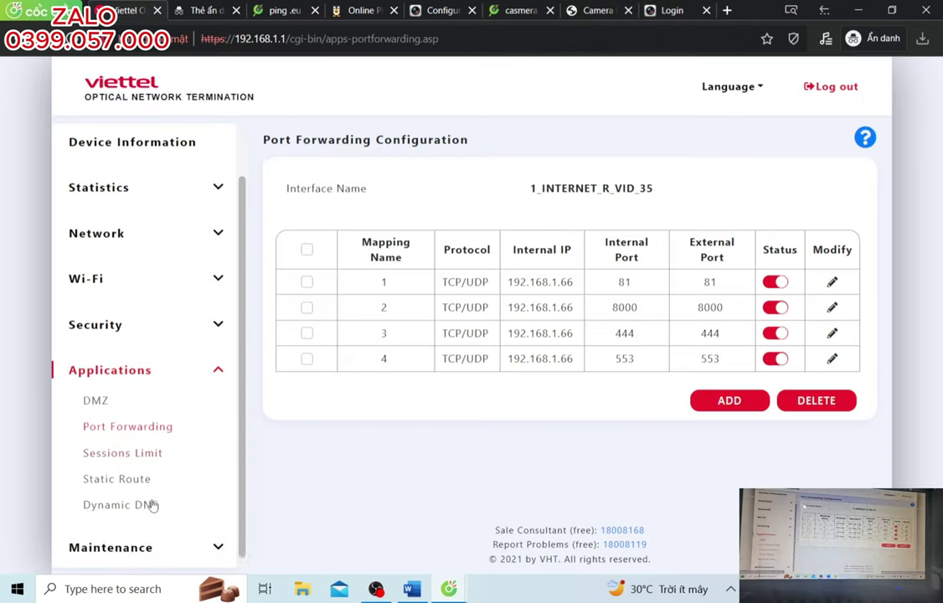
Reboot the Viettel router from Maintenance > Reboot and confirm
click(218, 539)
scroll(181, 526, down, 1)
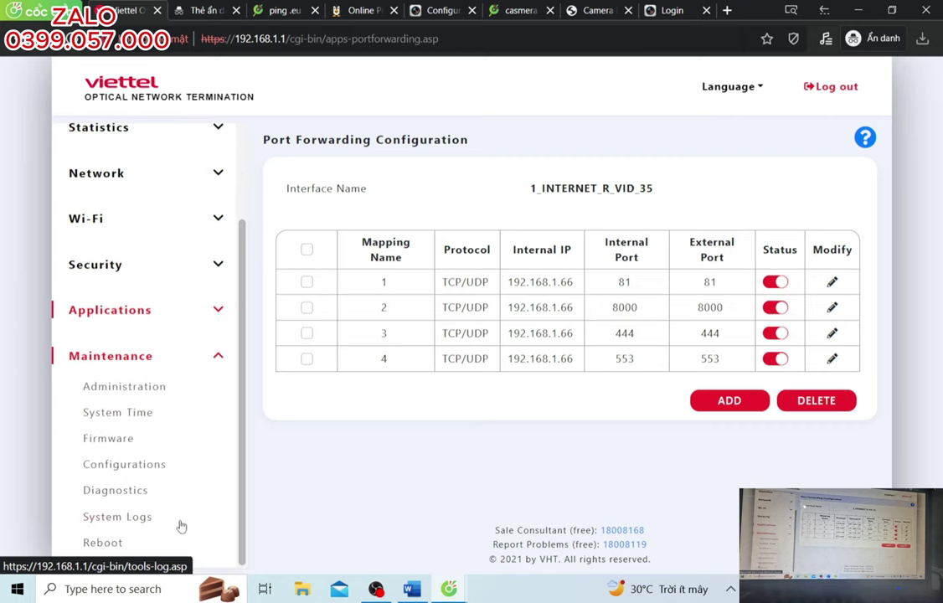
click(103, 543)
click(805, 223)
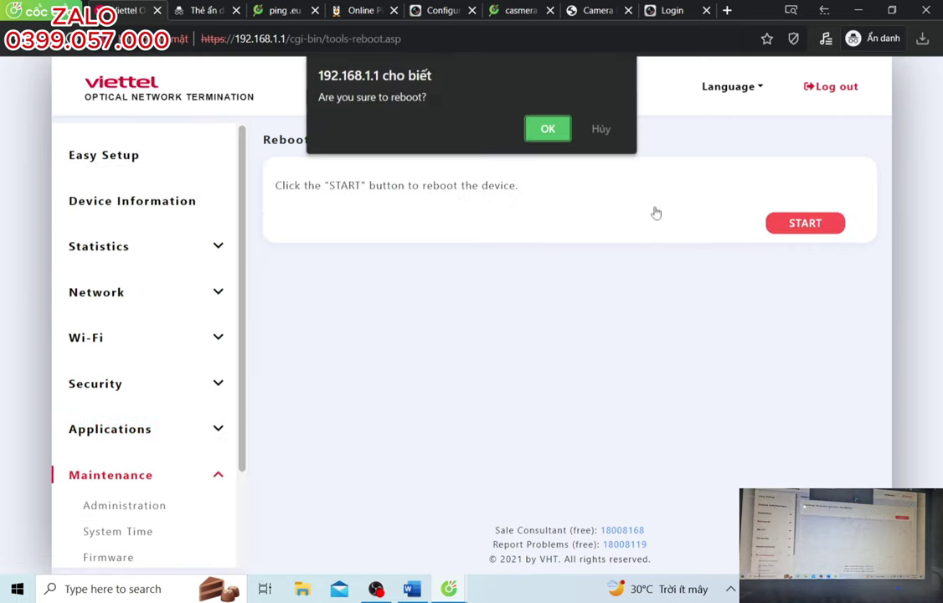
click(545, 128)
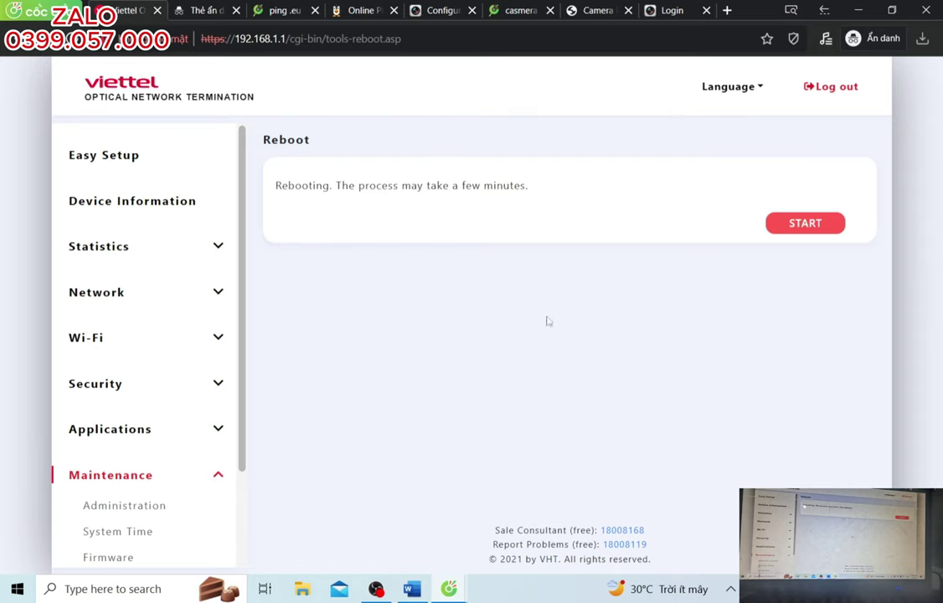
Go back to the CameraDDNS hostname list while the router restarts
click(368, 42)
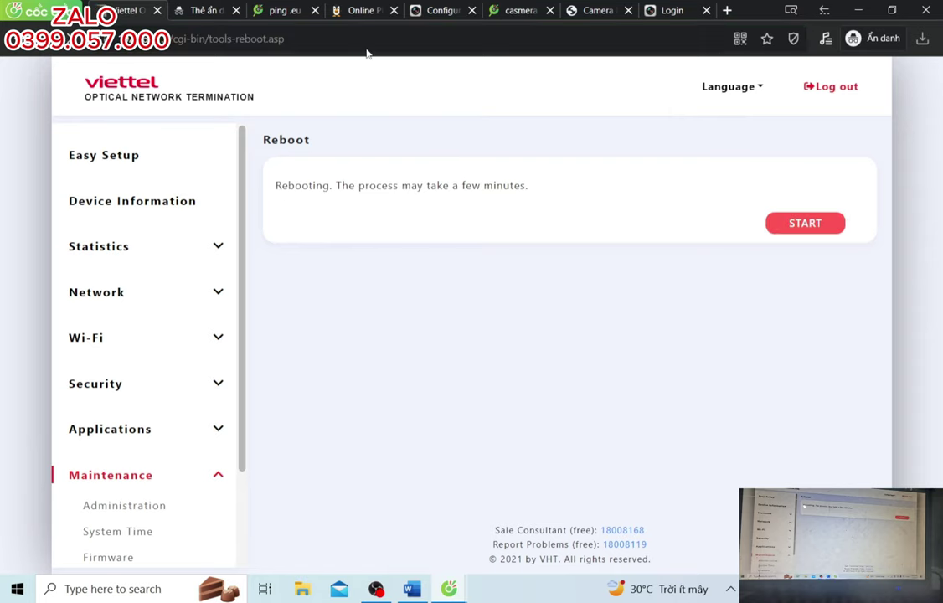
click(598, 10)
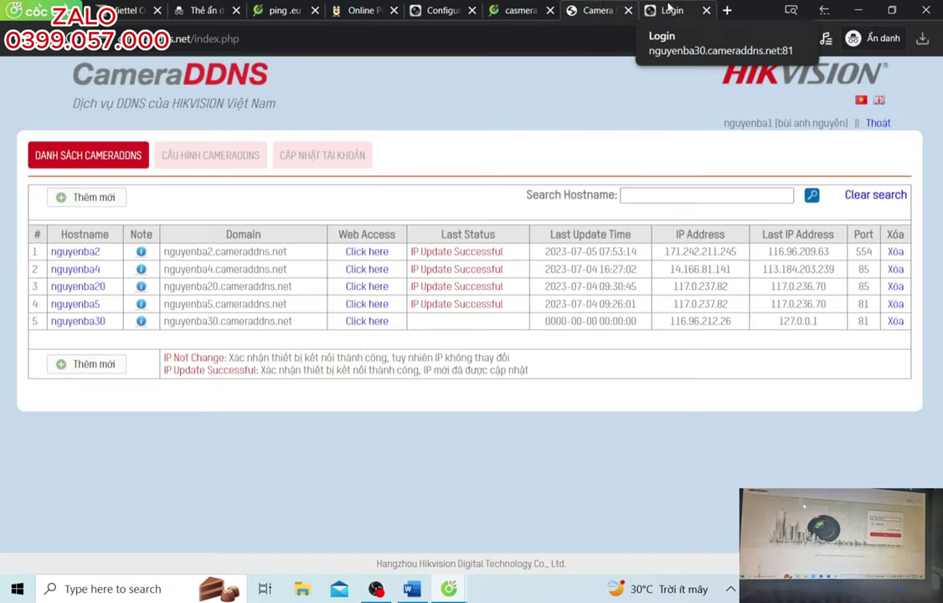
click(650, 10)
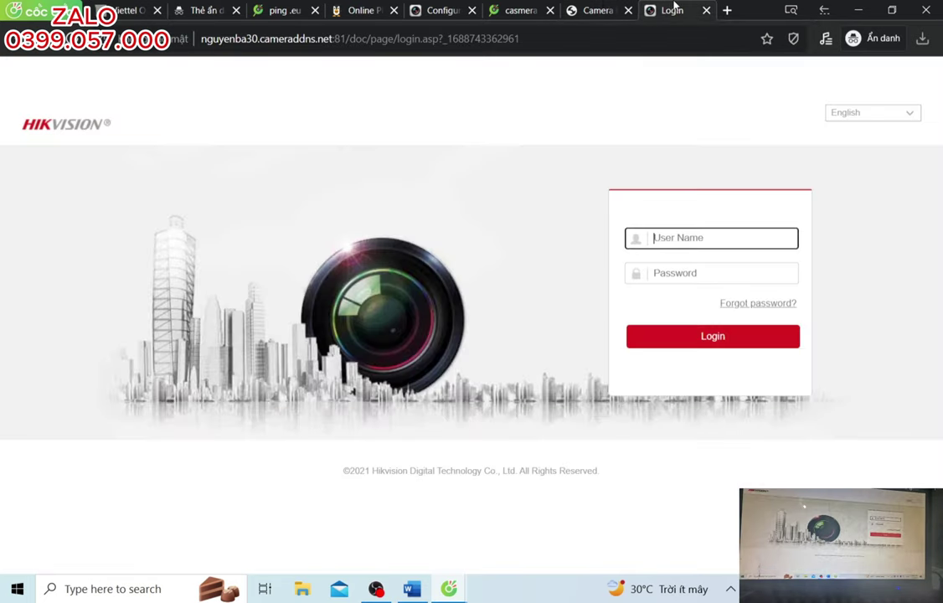
click(614, 7)
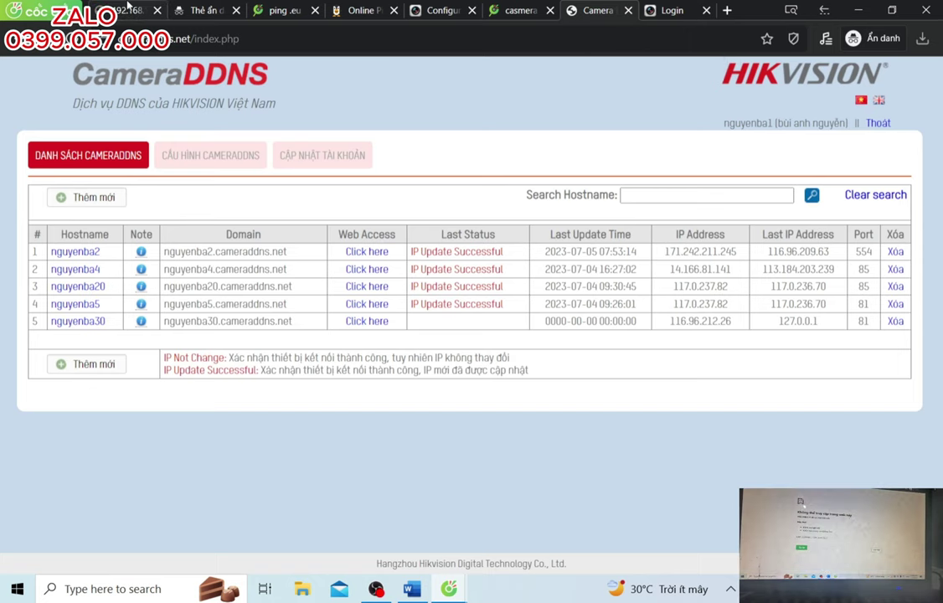
Return to the CameraDDNS list and launch Command Prompt with Win+R and cmd
click(117, 10)
click(612, 8)
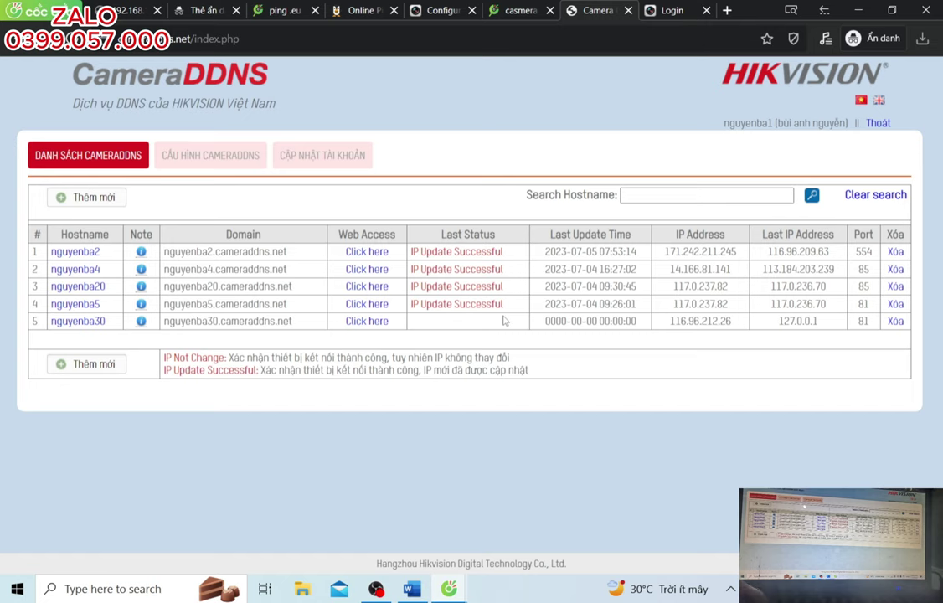
key(super+r)
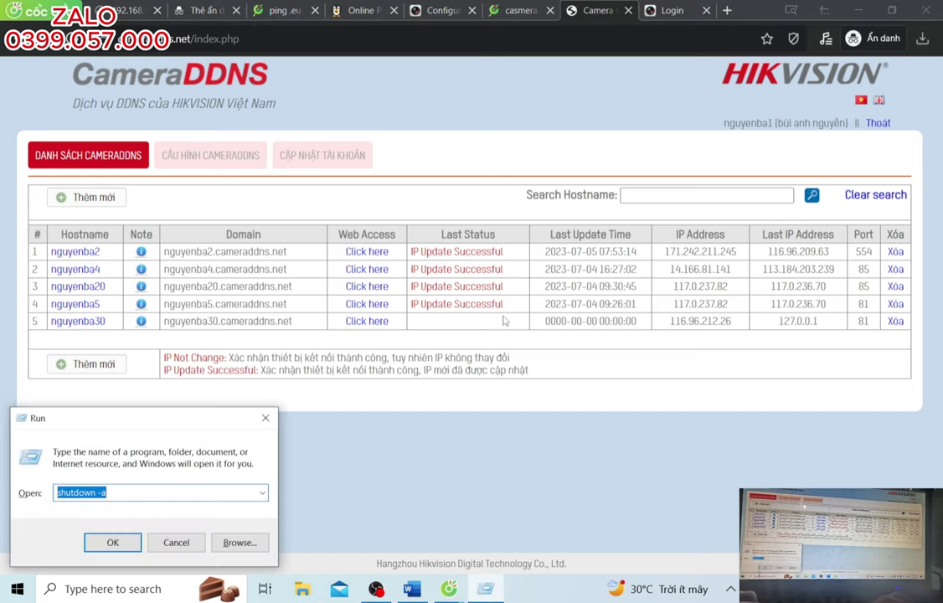
text(cmd)
key(Return)
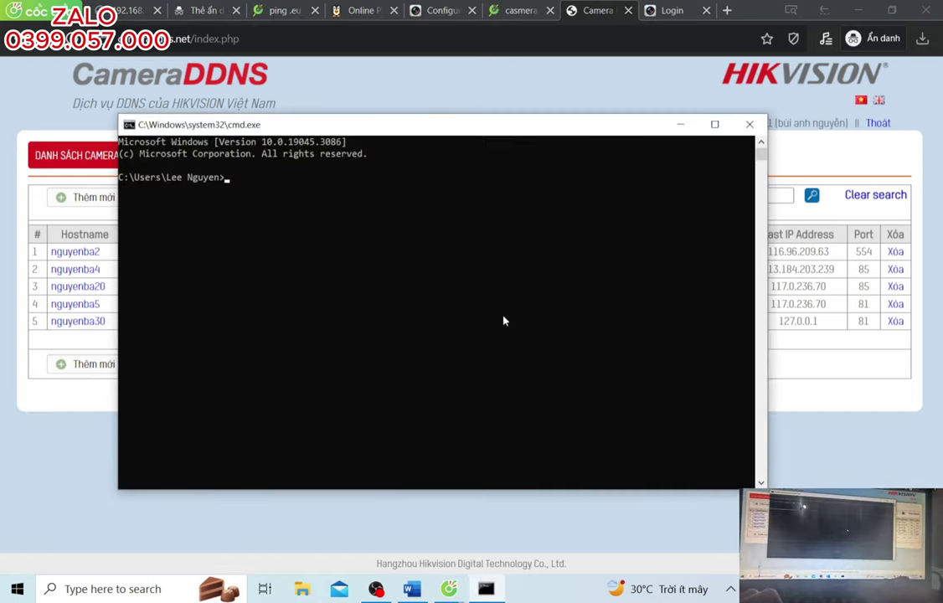
Start a continuous ping to 203.113.131.2 with -t and minimize the ping window
text(ping )
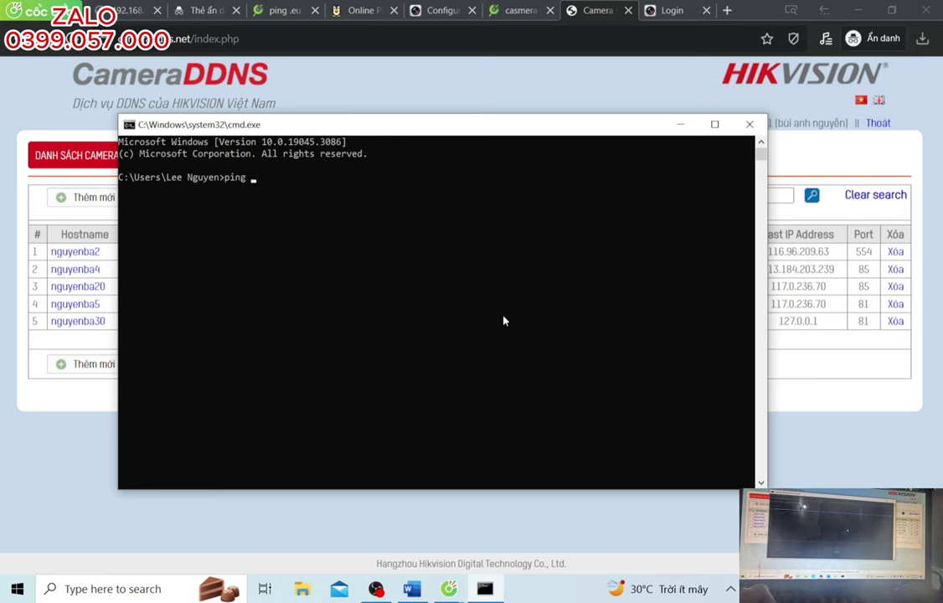
text(203.113.)
text(13)
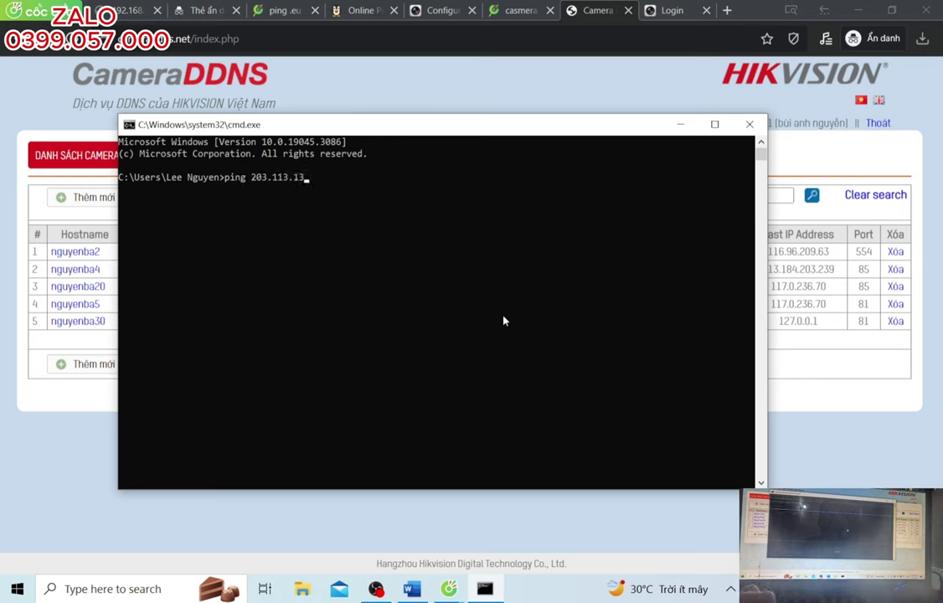
text(1.2 -t)
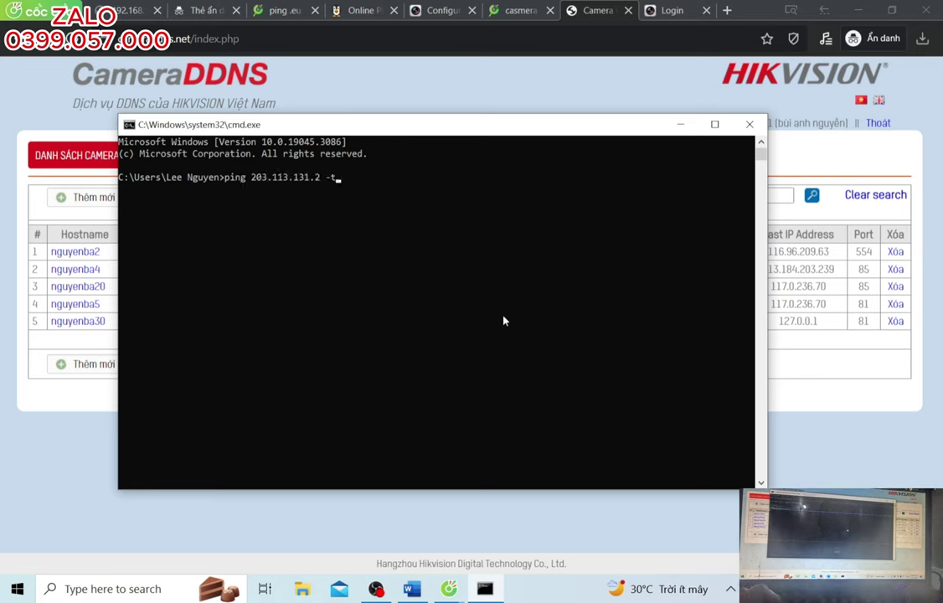
key(Return)
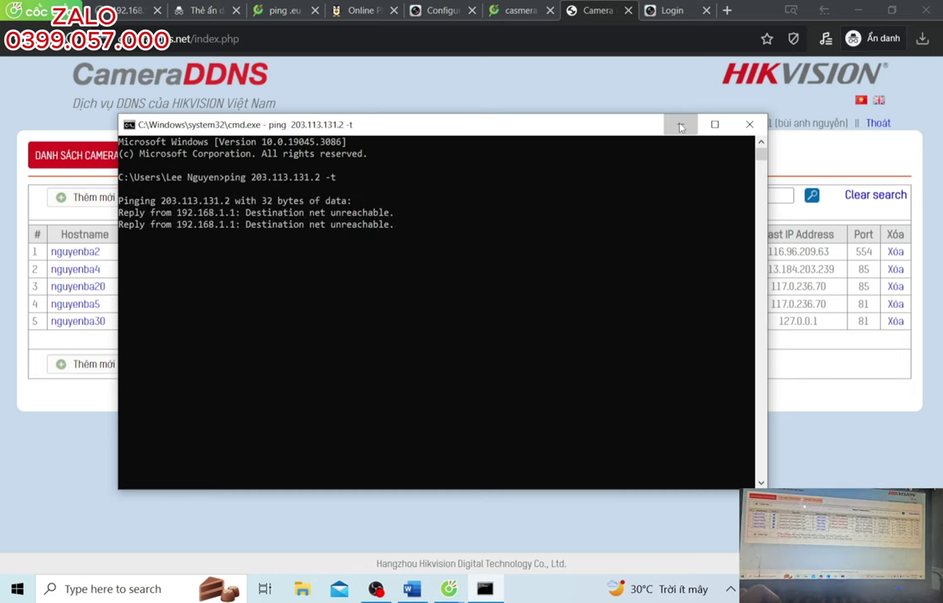
click(681, 125)
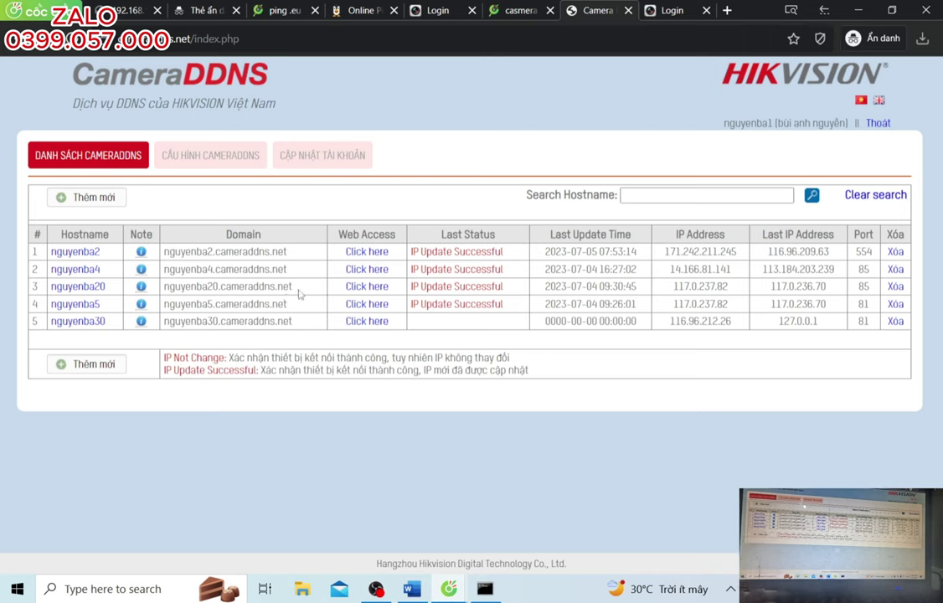
click(265, 46)
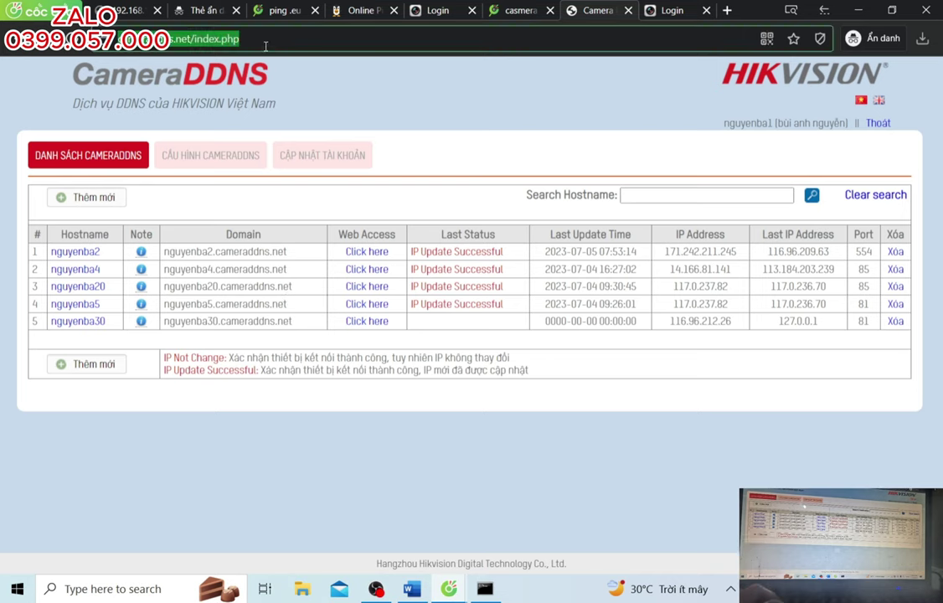
key(Return)
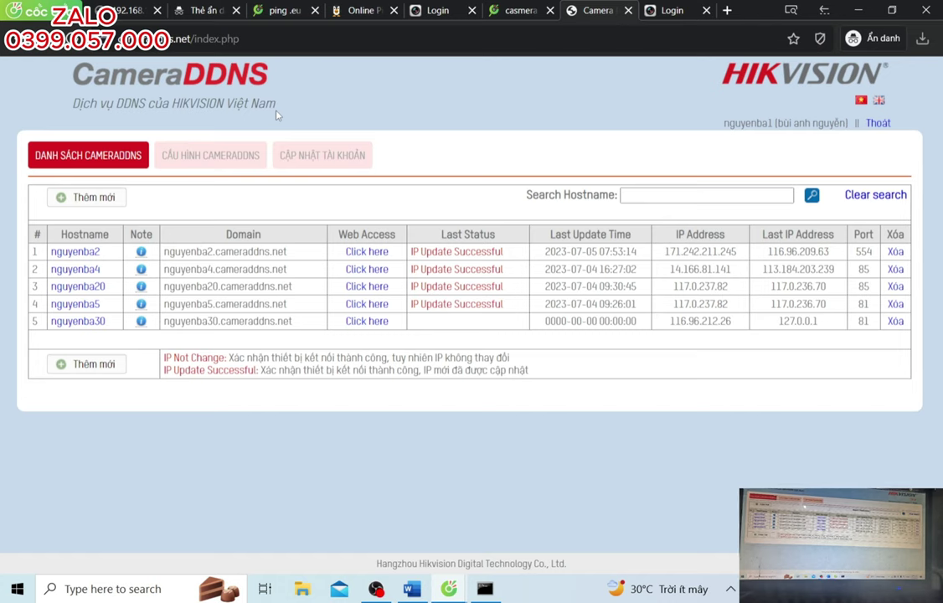
click(154, 78)
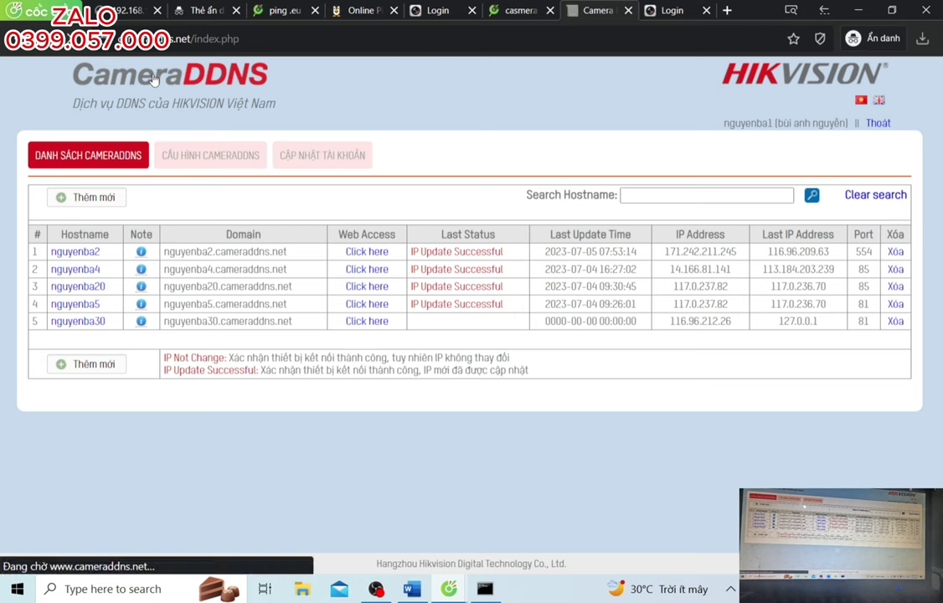
click(485, 589)
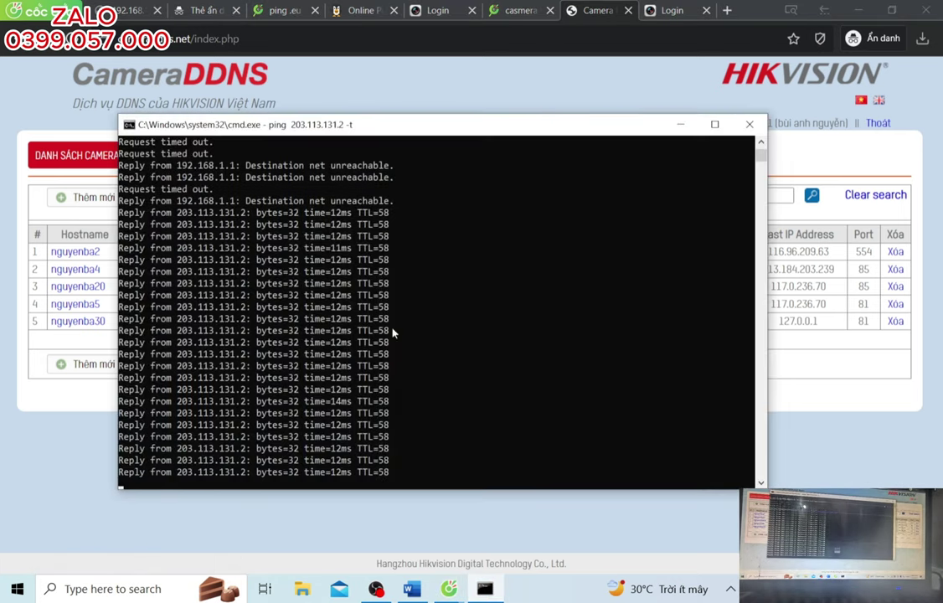
click(681, 125)
click(674, 10)
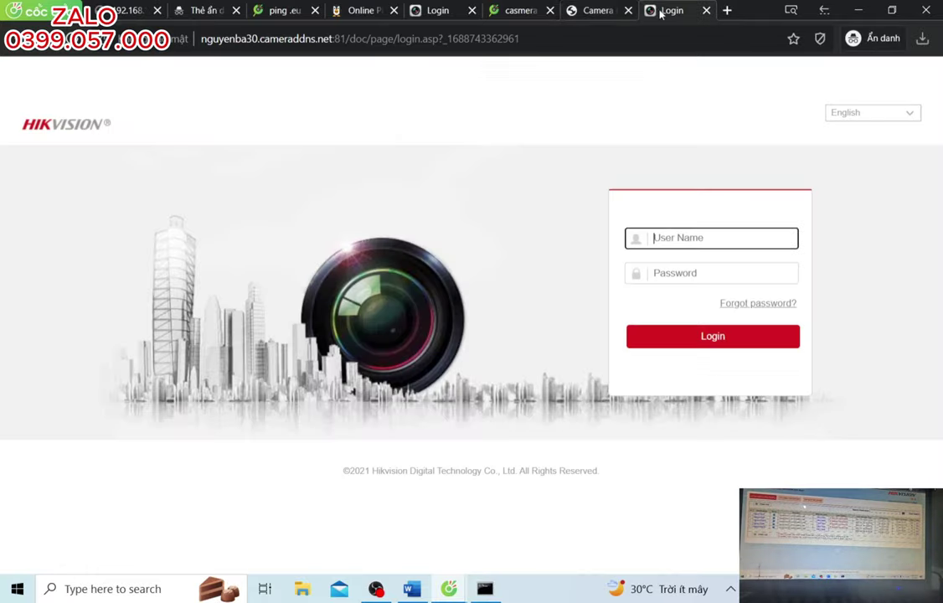
click(590, 10)
click(540, 10)
click(672, 10)
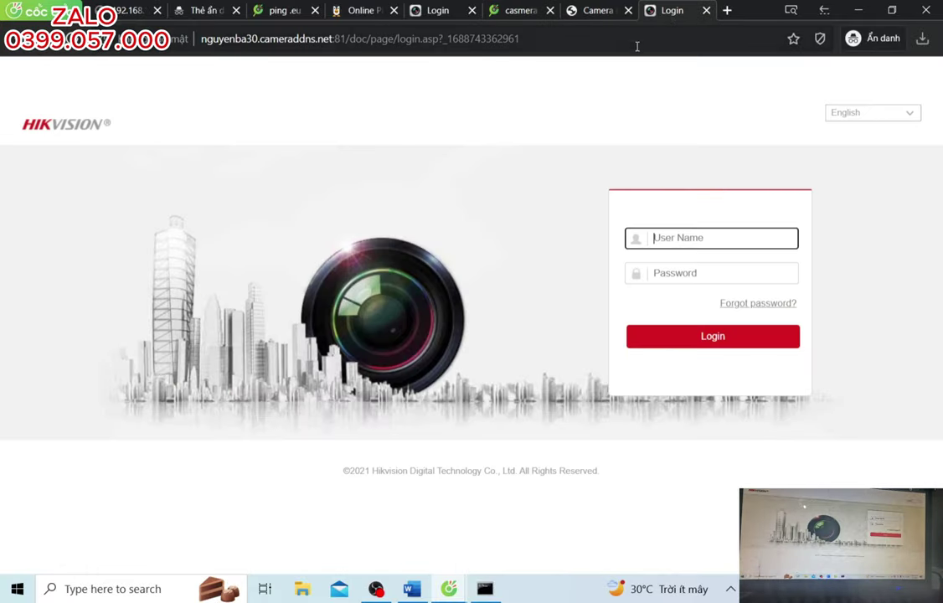
click(603, 39)
key(Return)
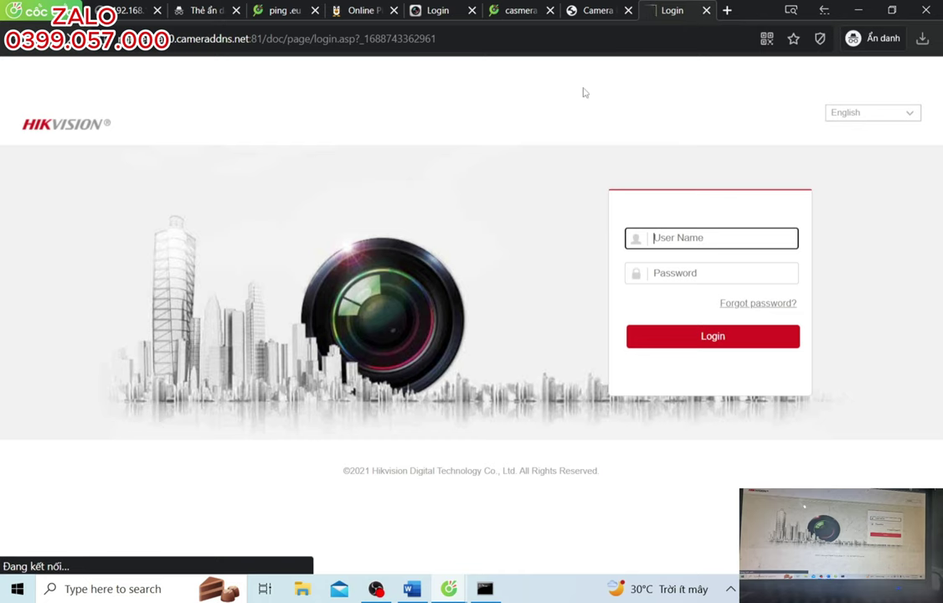
Close the ping window and reload the CameraDDNS hostname list
click(485, 588)
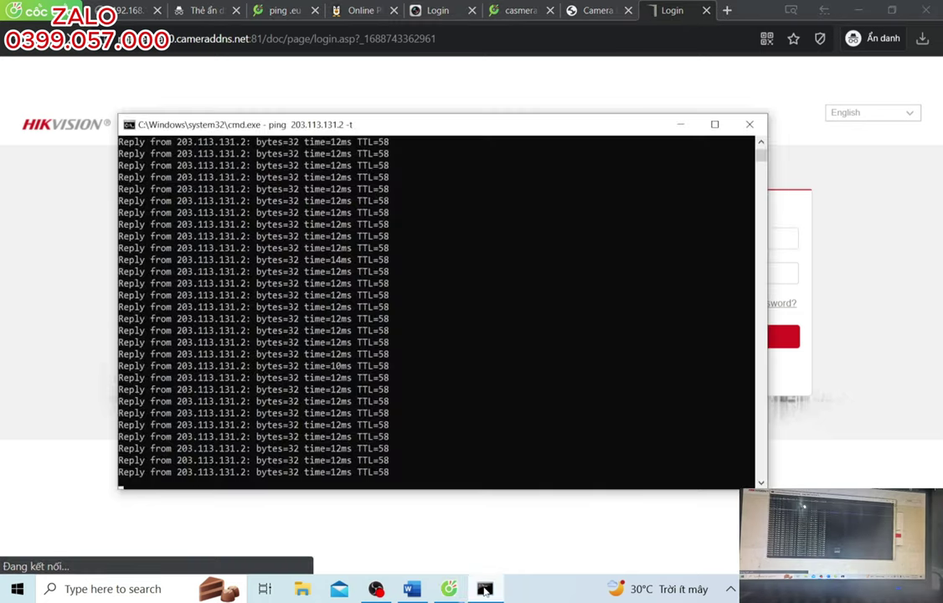
click(749, 124)
click(600, 10)
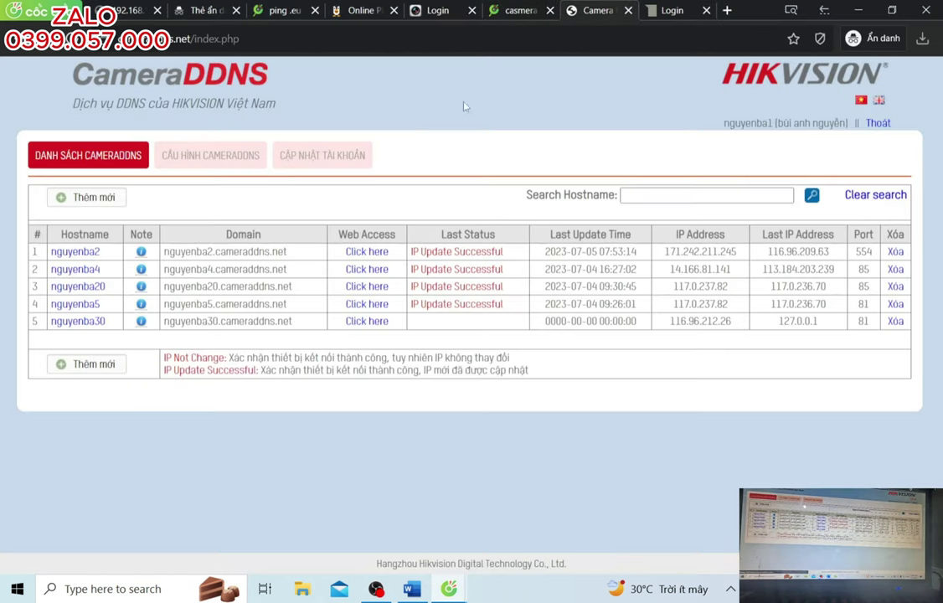
click(218, 91)
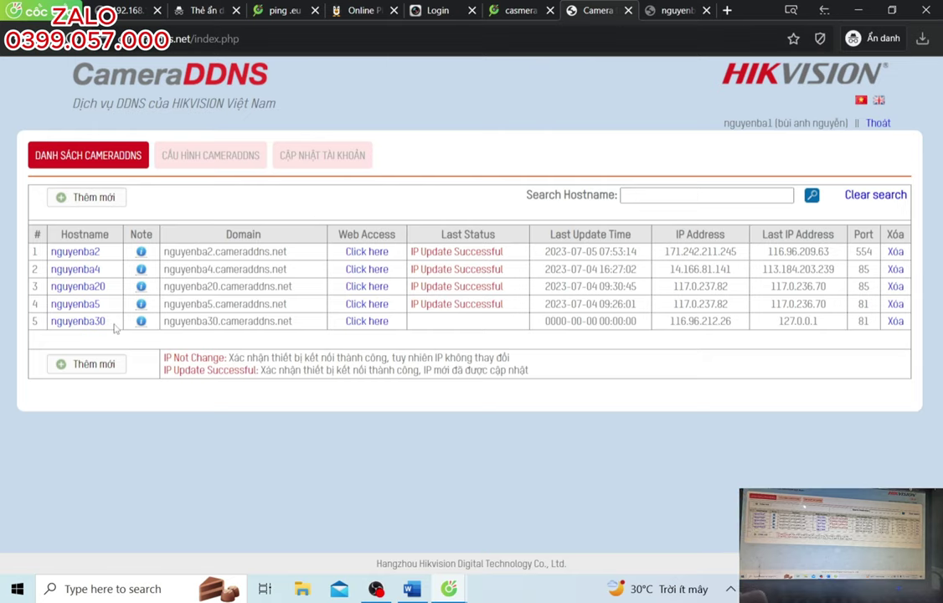
Close the timed-out camera page, blank, search-result and incognito tabs
click(365, 324)
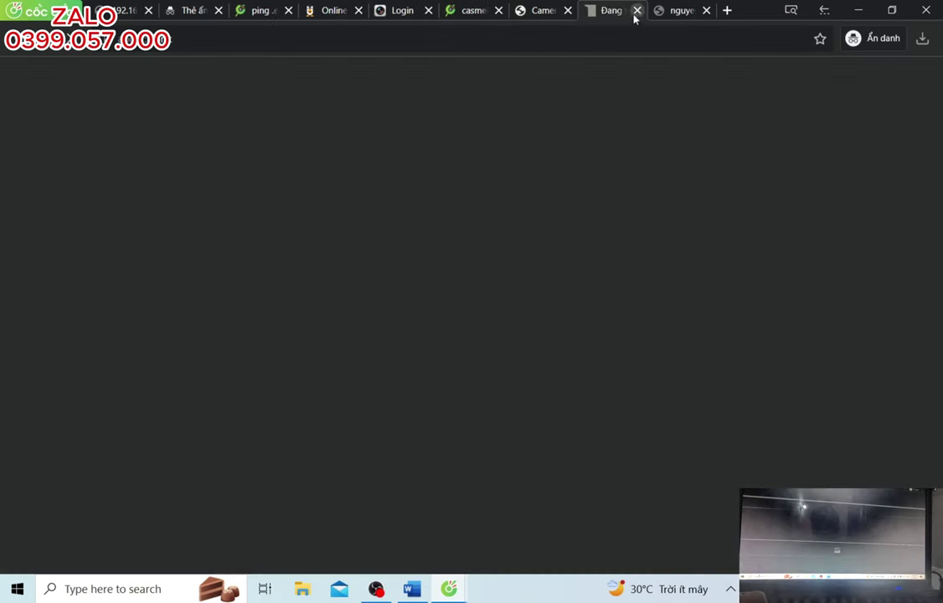
click(677, 11)
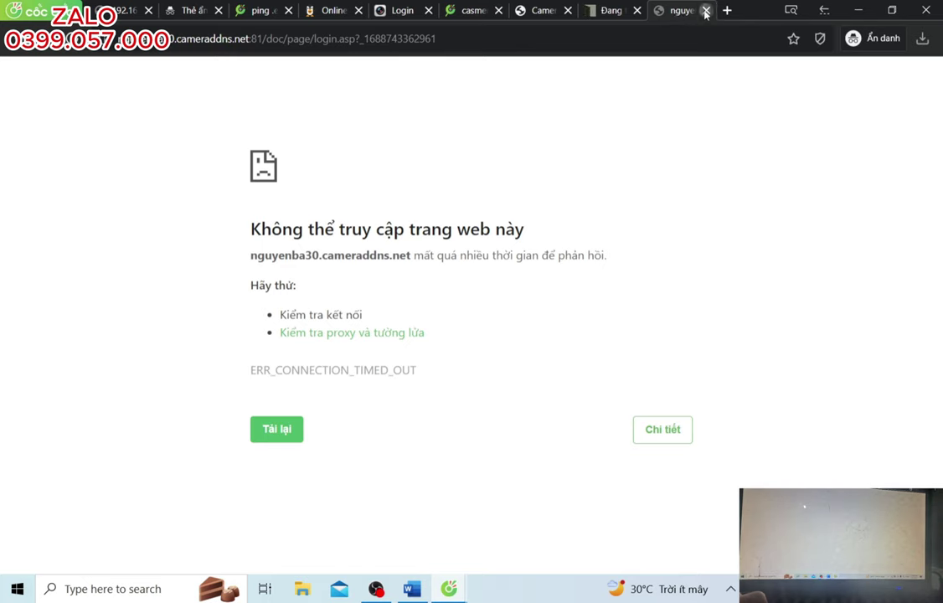
click(706, 10)
click(703, 10)
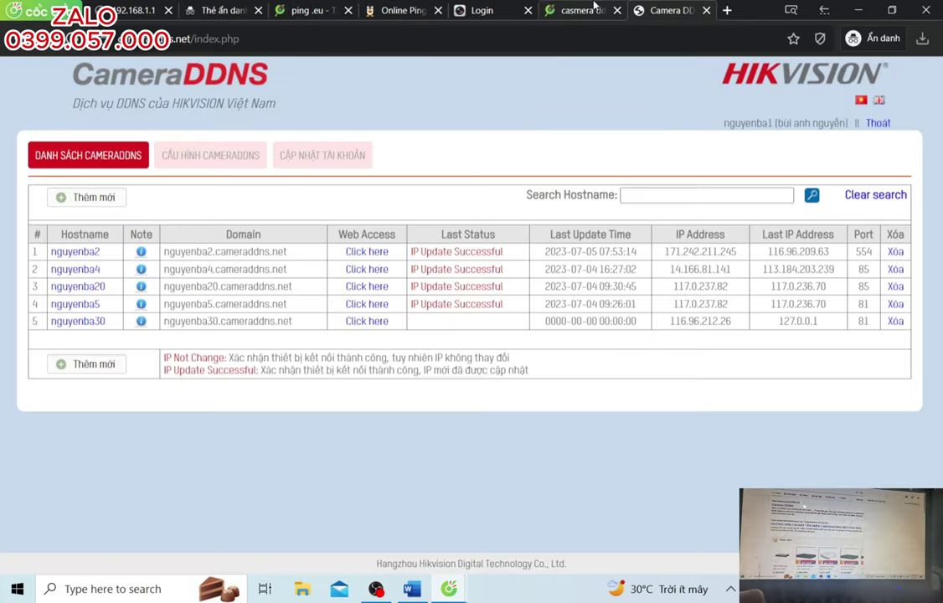
click(599, 10)
click(620, 10)
click(575, 10)
click(469, 11)
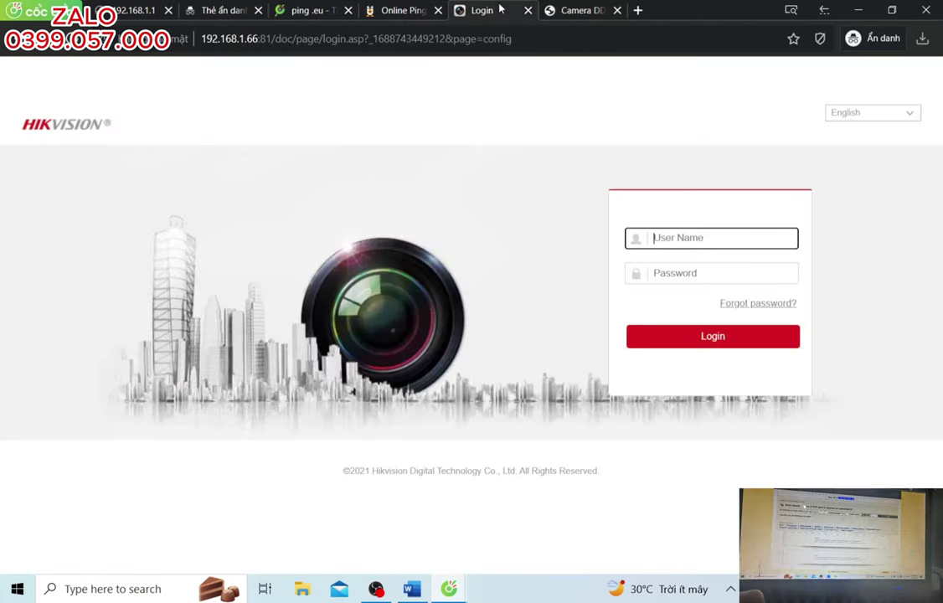
click(398, 10)
click(320, 8)
click(349, 10)
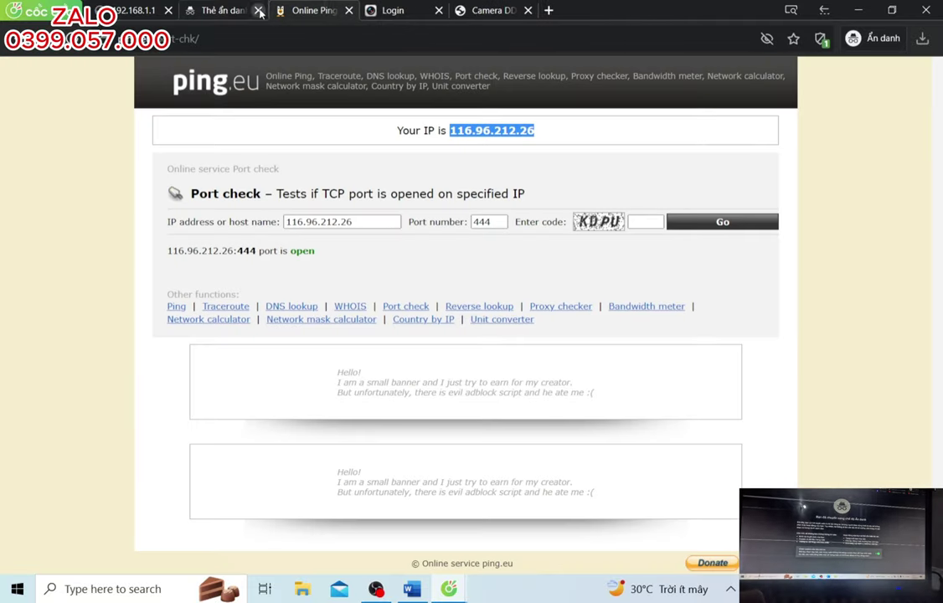
click(225, 10)
click(259, 11)
Reload the cameraddns.net host list page from its address bar
click(394, 9)
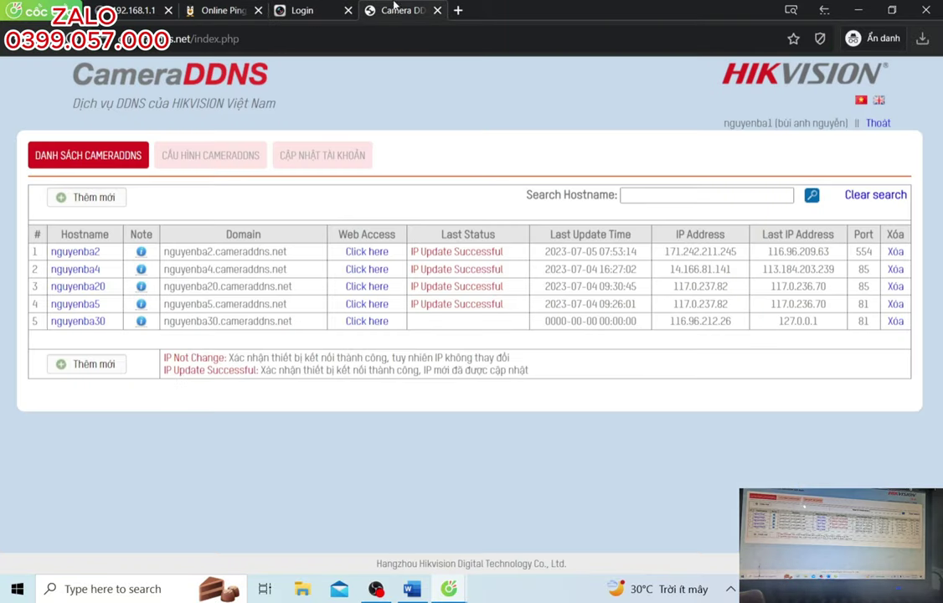
click(311, 32)
key(Return)
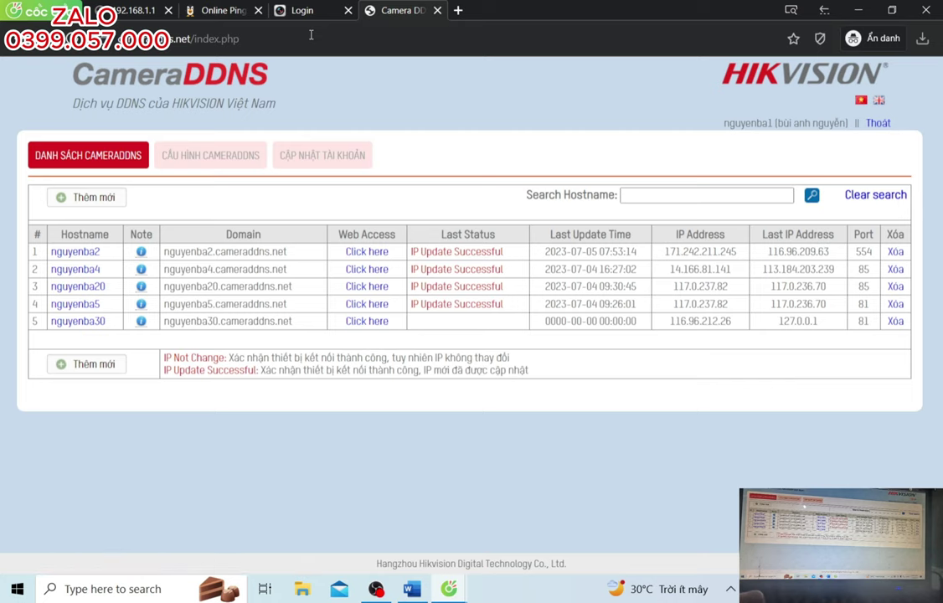
click(93, 322)
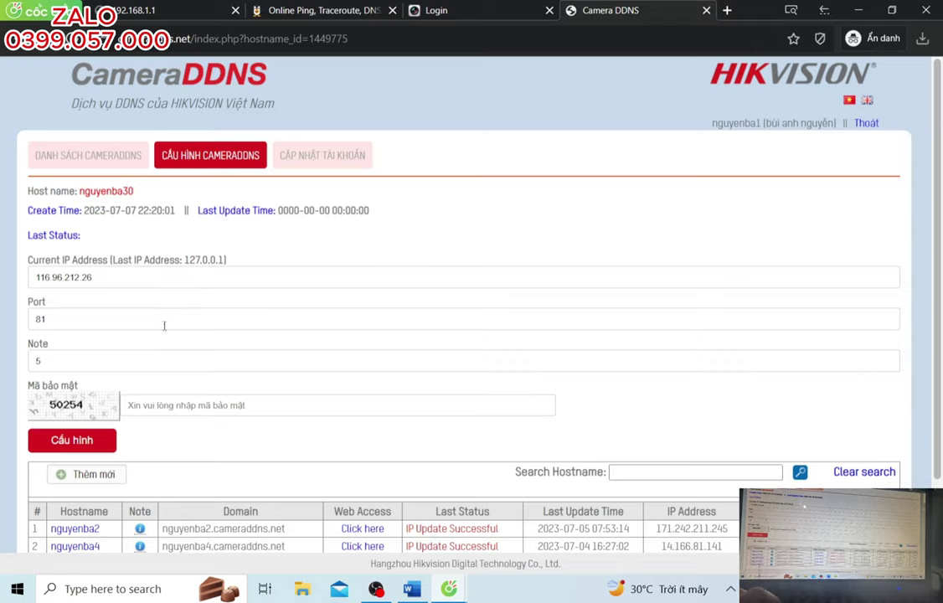
scroll(93, 323, down, 1)
click(93, 248)
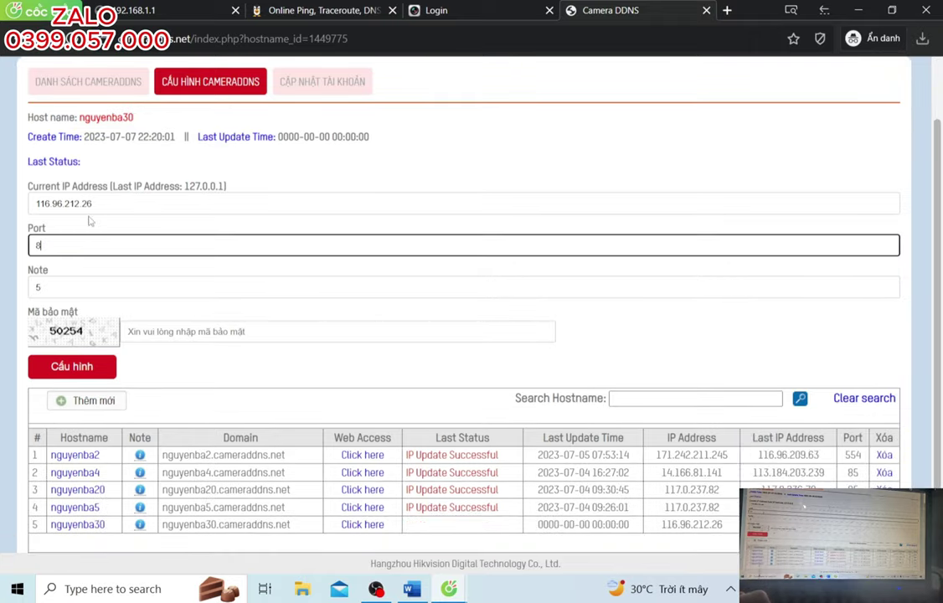
scroll(662, 427, down, 1)
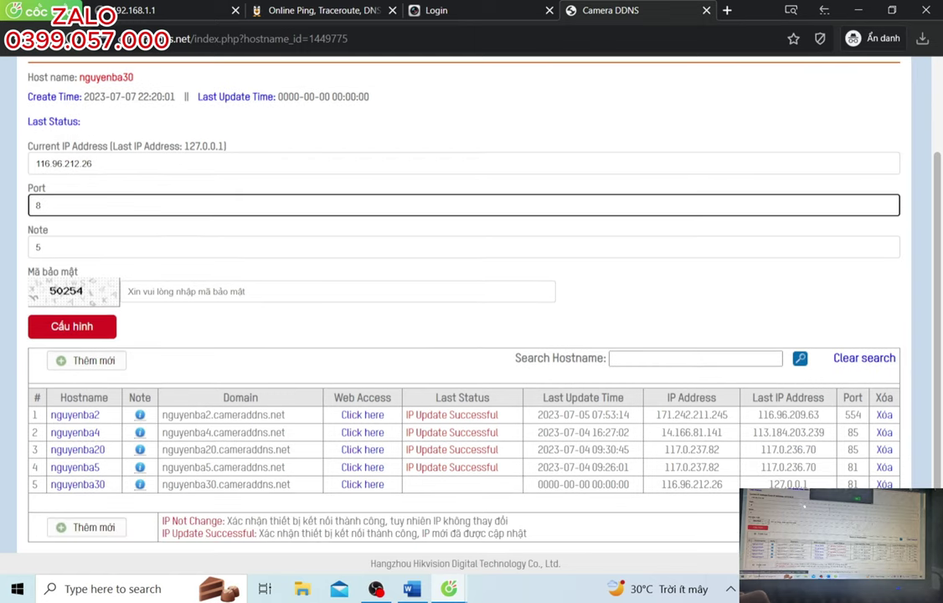
click(884, 484)
click(548, 126)
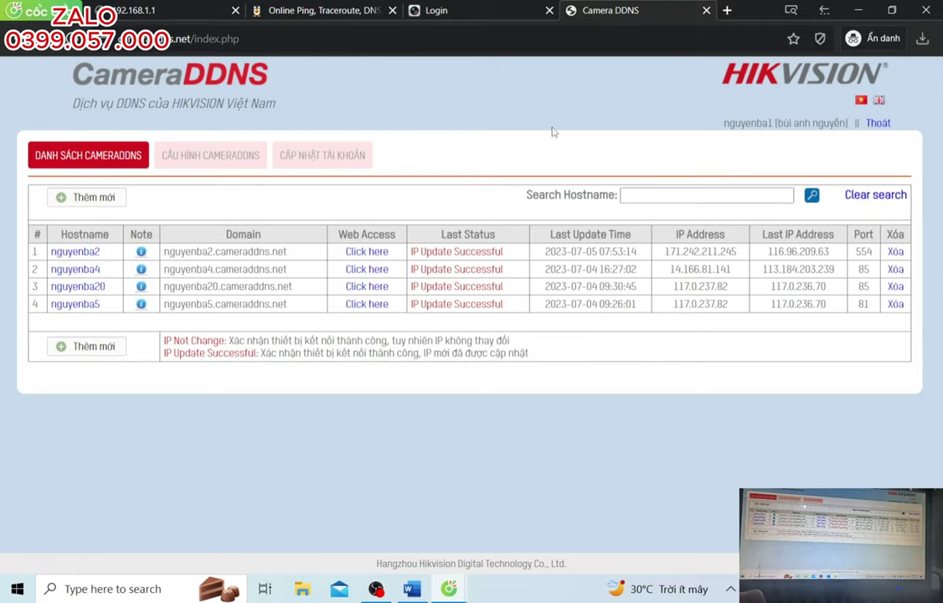
click(93, 346)
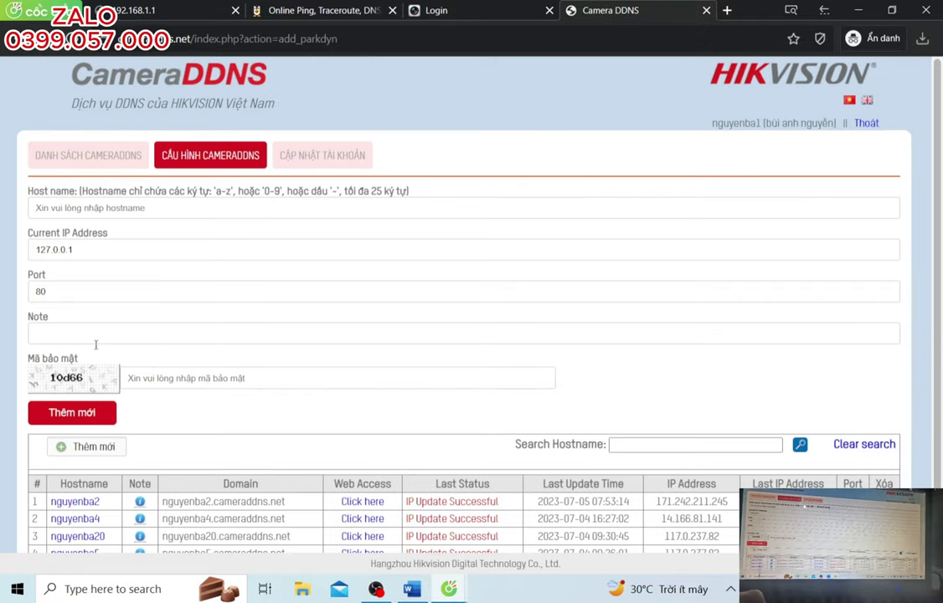
click(76, 291)
key(BackSpace)
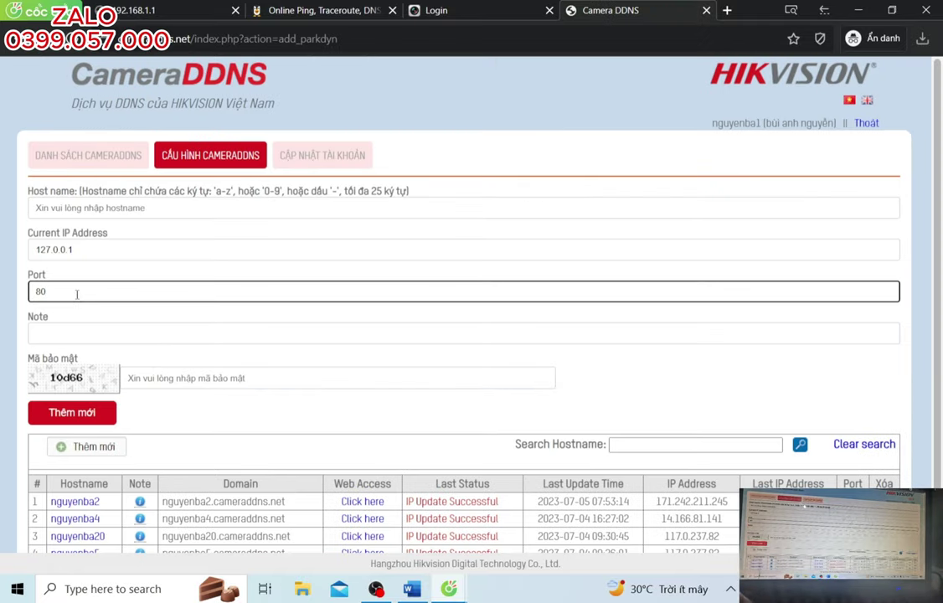
text(1)
click(62, 333)
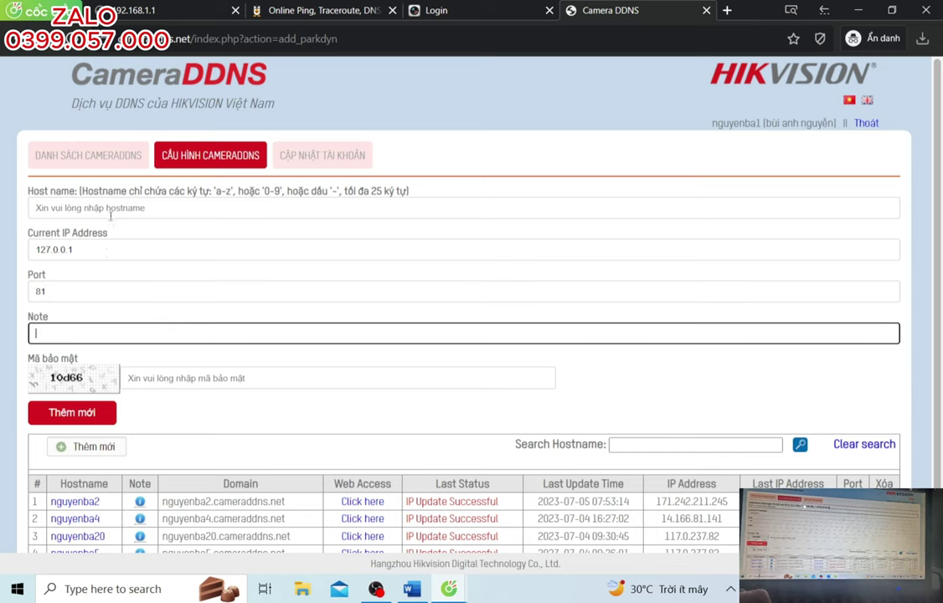
click(117, 204)
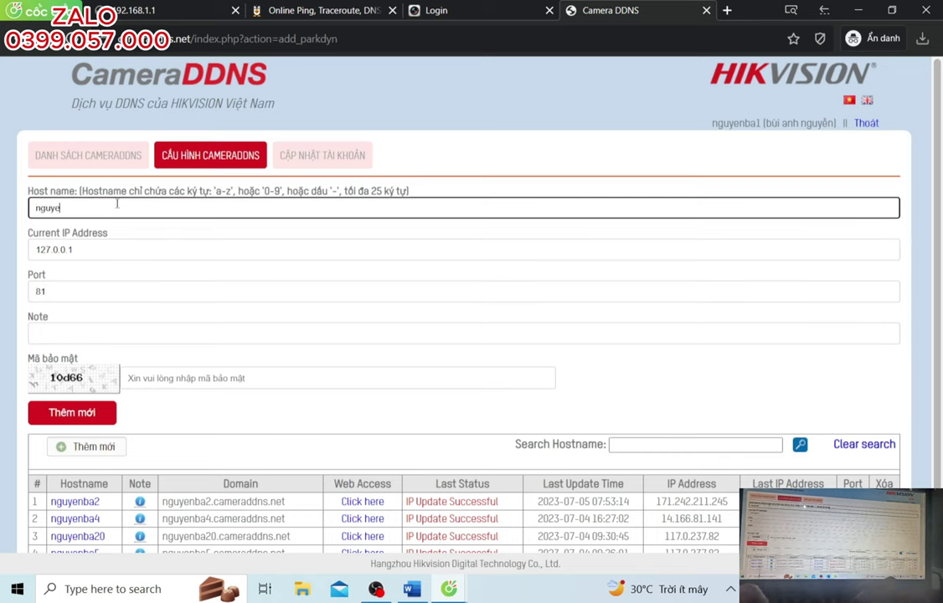
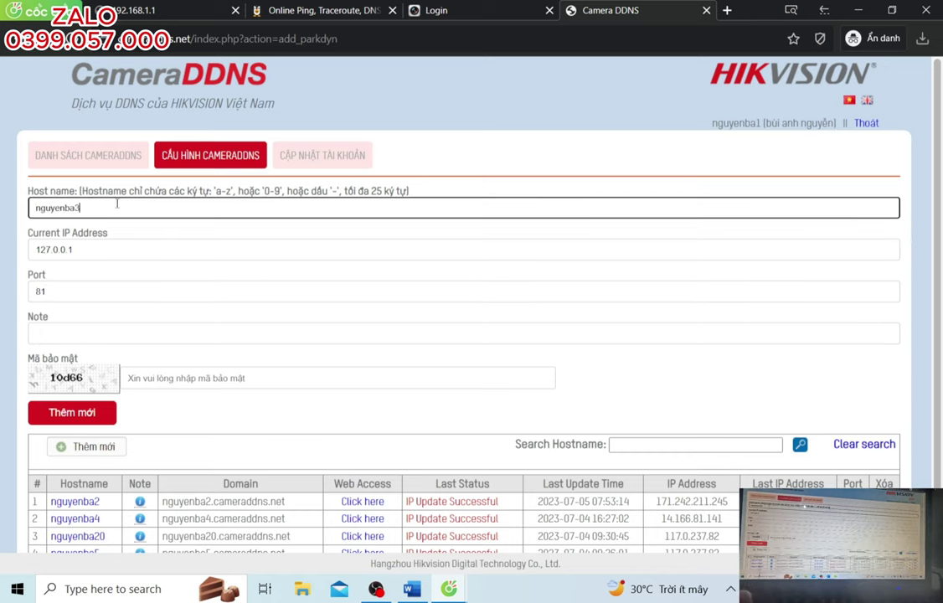
click(87, 331)
text(3)
click(164, 377)
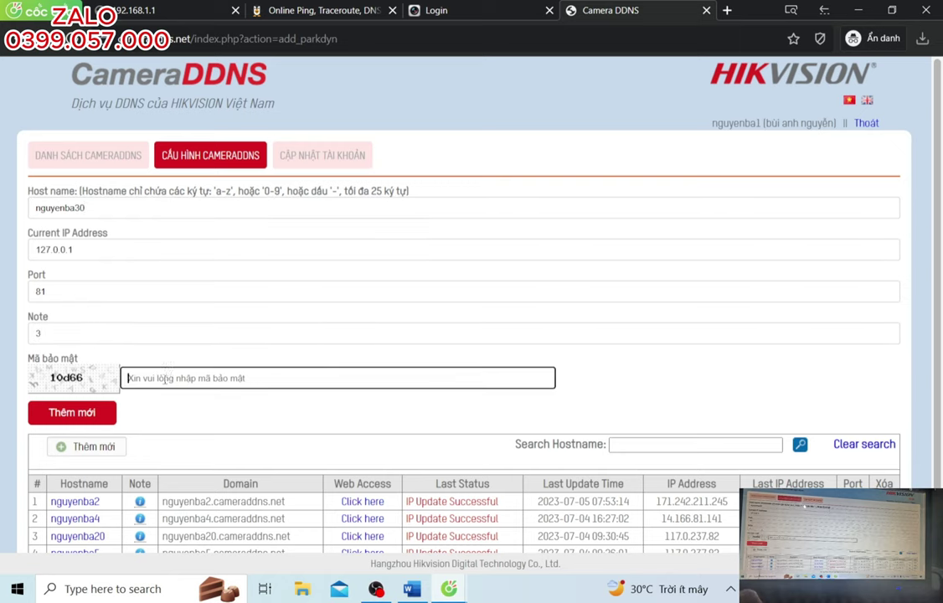
text(10)
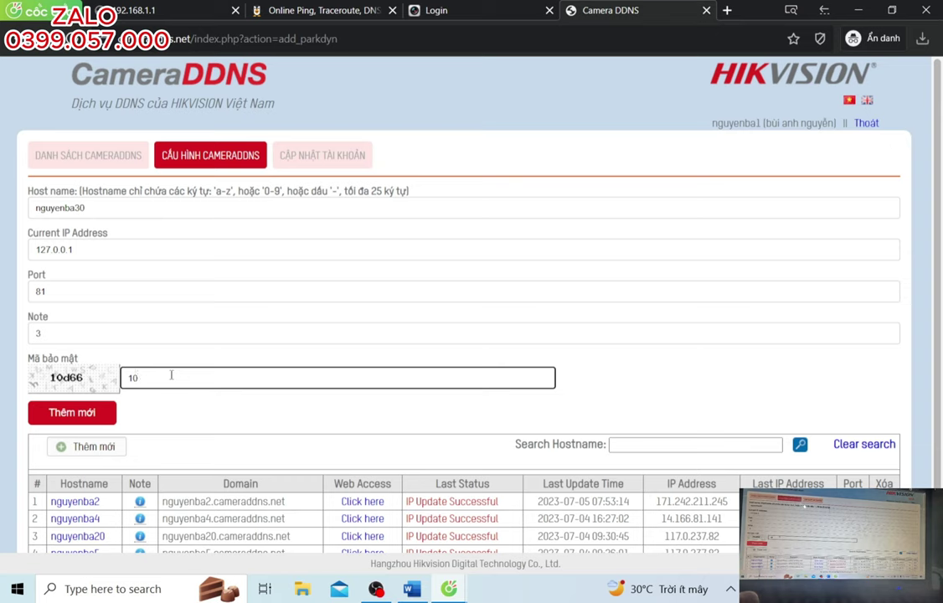
text(d66)
click(100, 413)
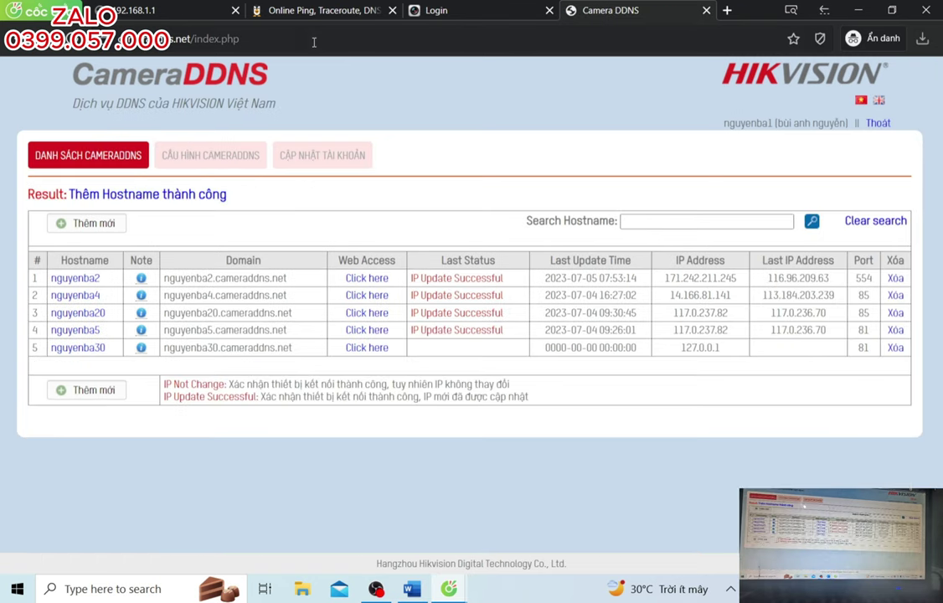
Reload the CameraDDNS host list, then bring up the camera login page at 192.168.1.66:81
click(314, 42)
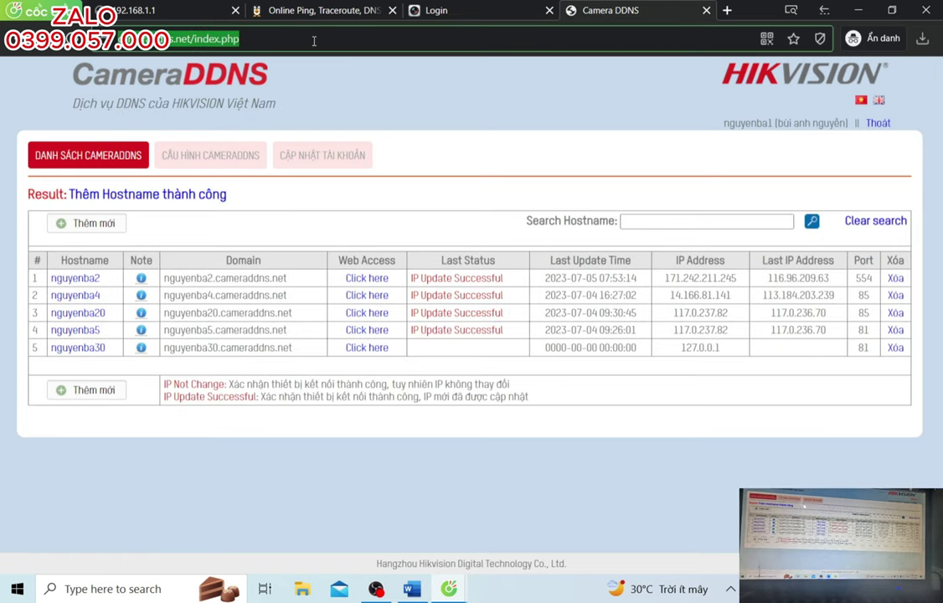
key(Return)
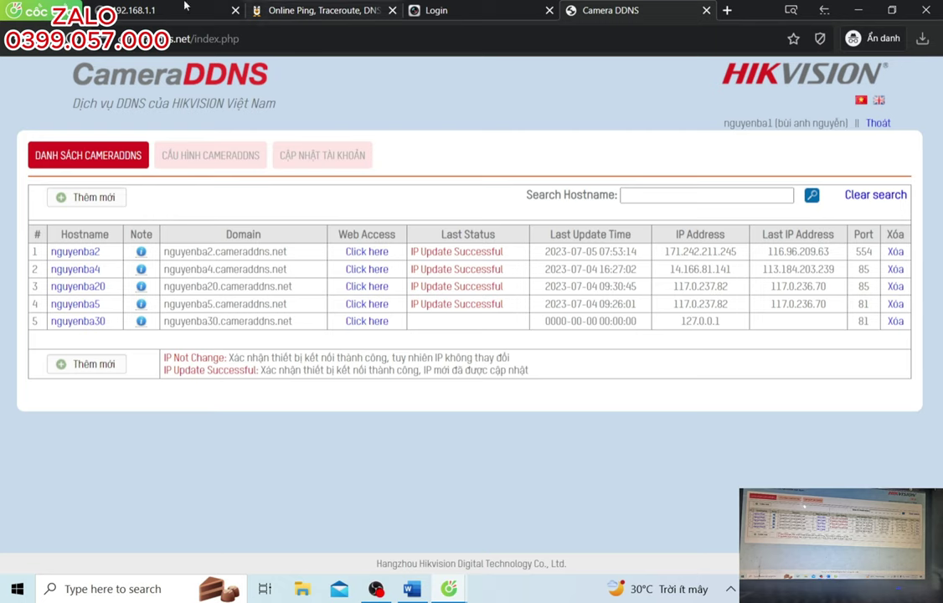
click(181, 80)
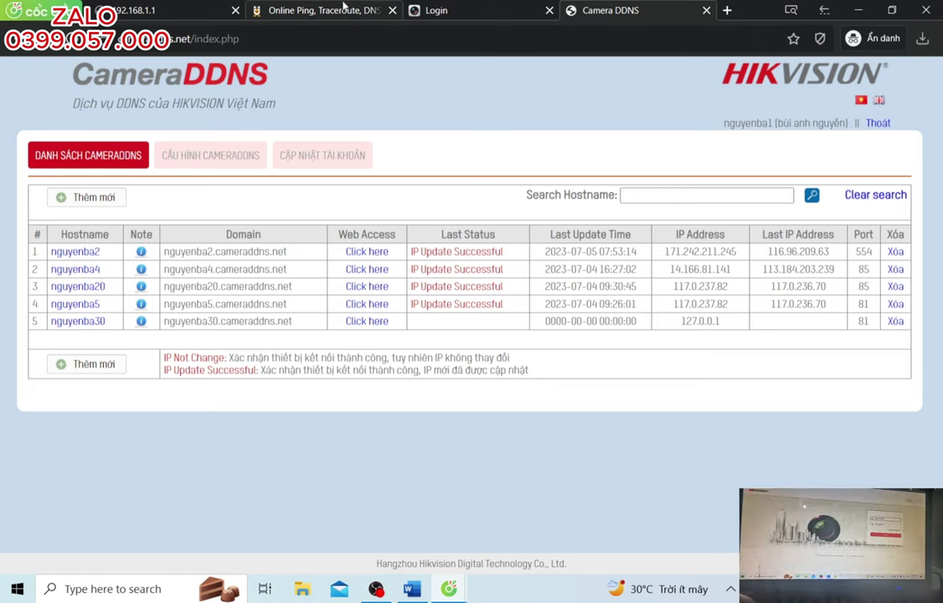
click(437, 12)
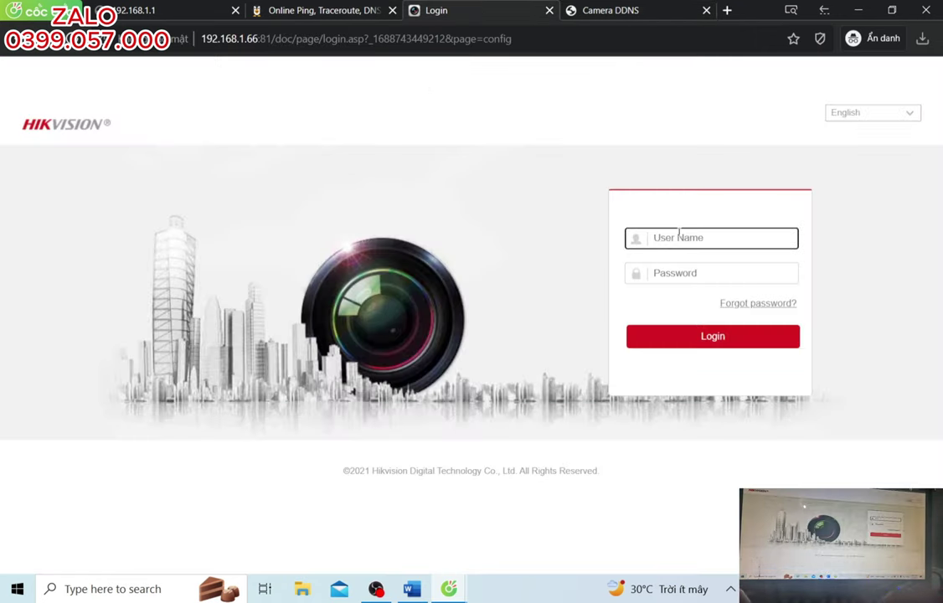
Log in to the camera web interface as admin with the account password
text(admin)
key(Tab)
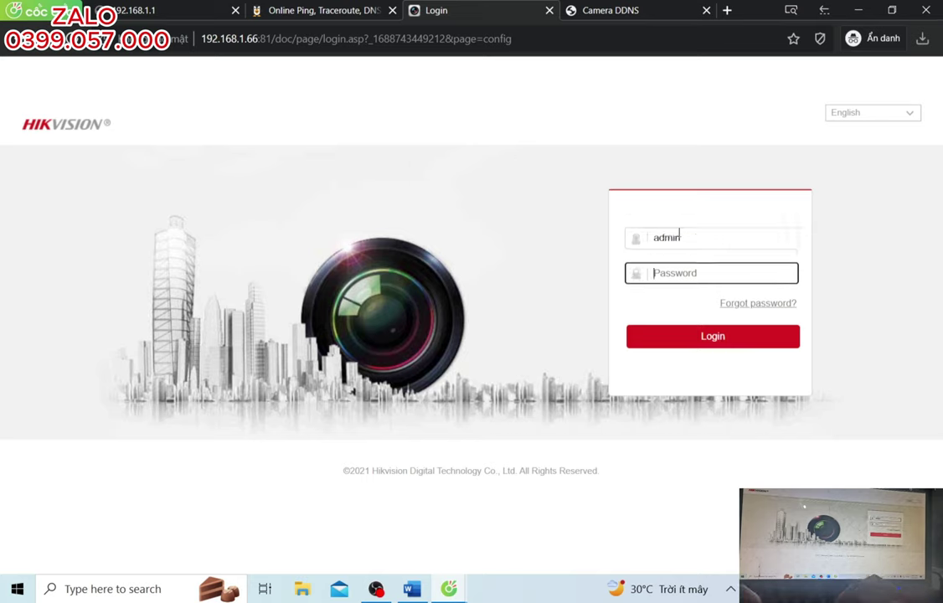
text(•••••••••••)
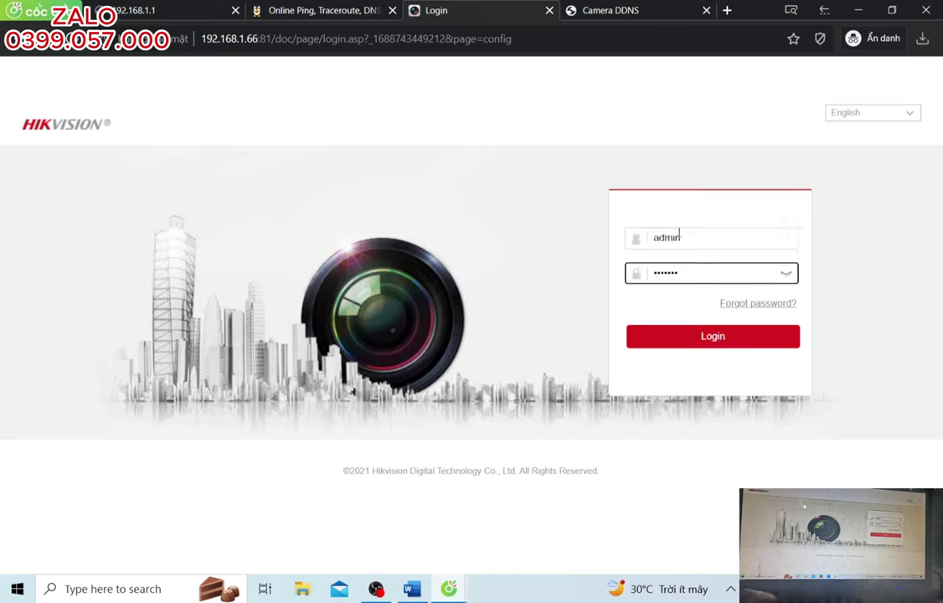
key(Return)
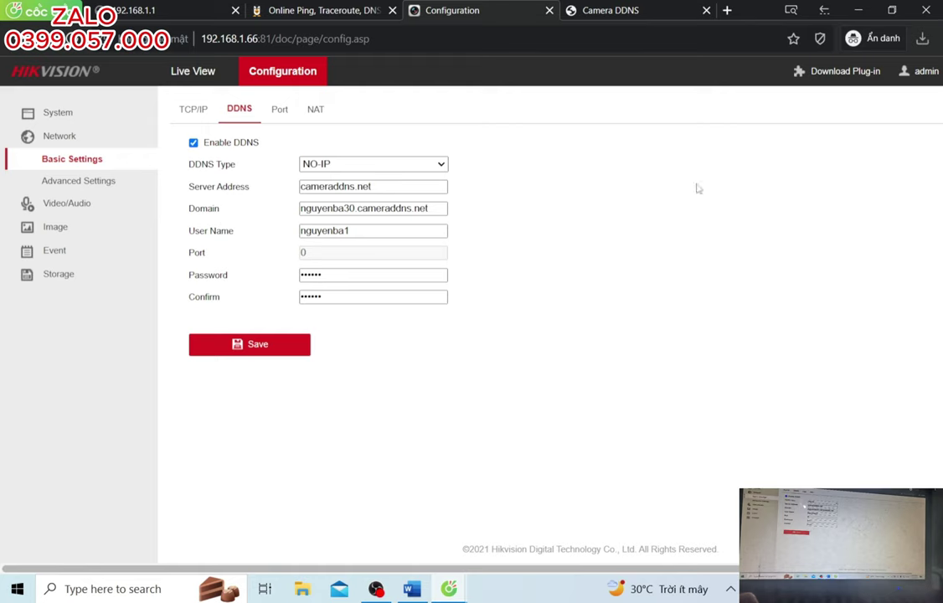
Save preferred DNS 208.67.222.222 and alternate DNS 8.8.8.8 in TCP/IP, then reload the page
click(194, 109)
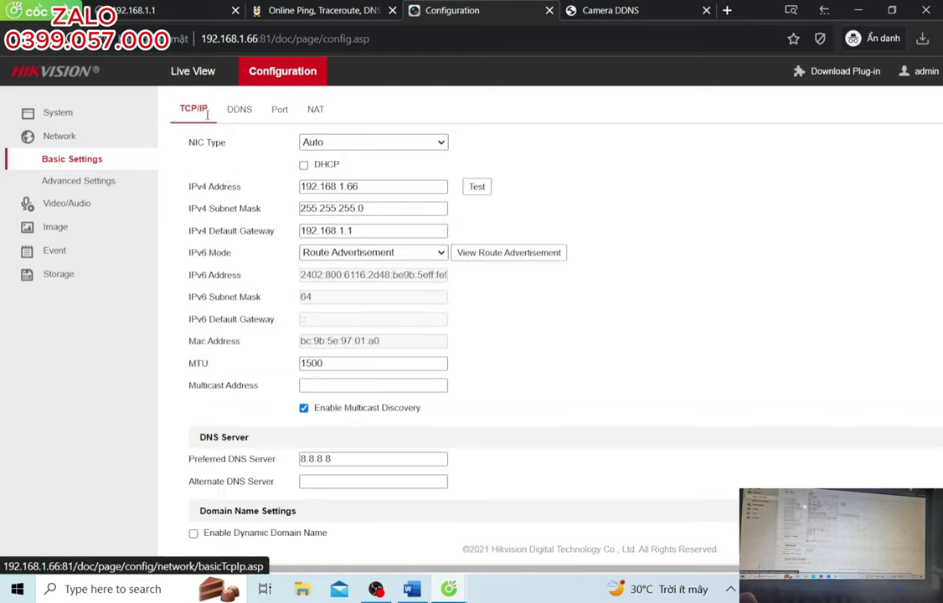
scroll(334, 335, down, 1)
scroll(333, 335, down, 1)
drag(368, 379, 305, 369)
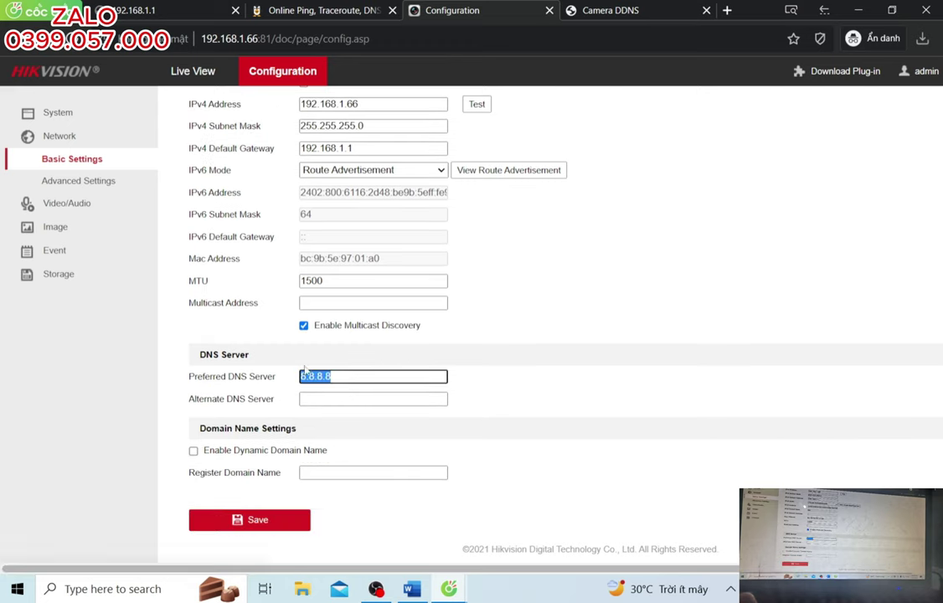
text(2)
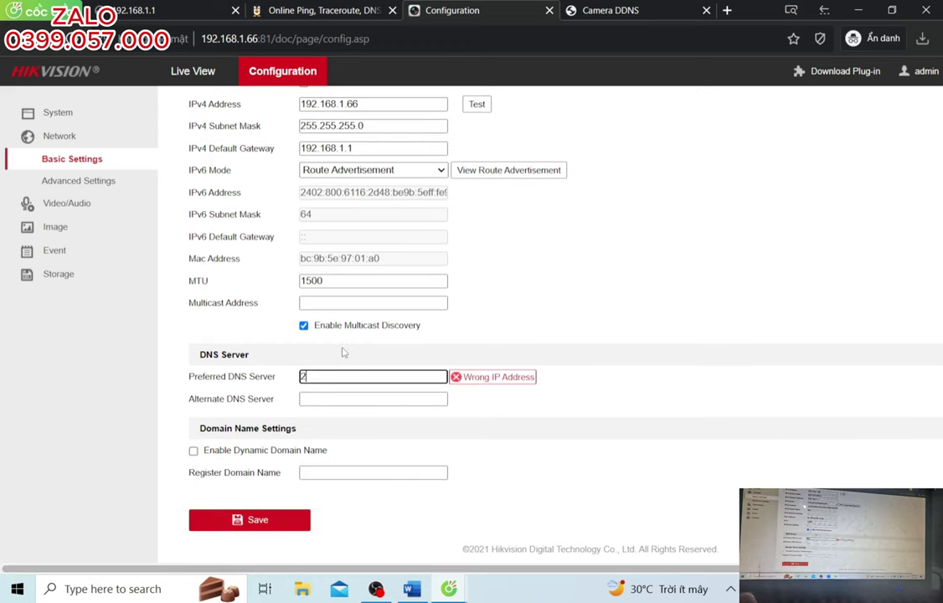
text(08.67)
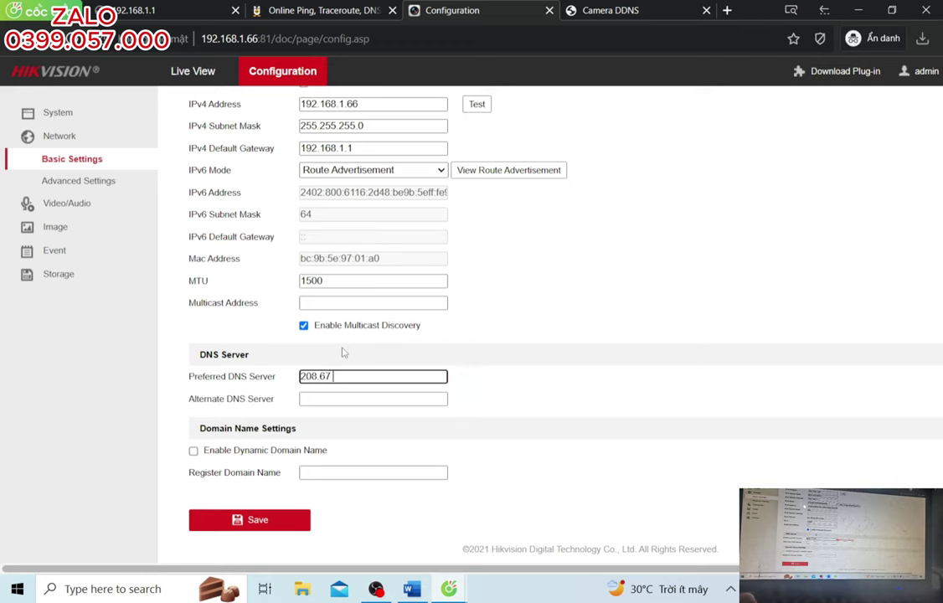
text(.222.222.22)
key(Tab)
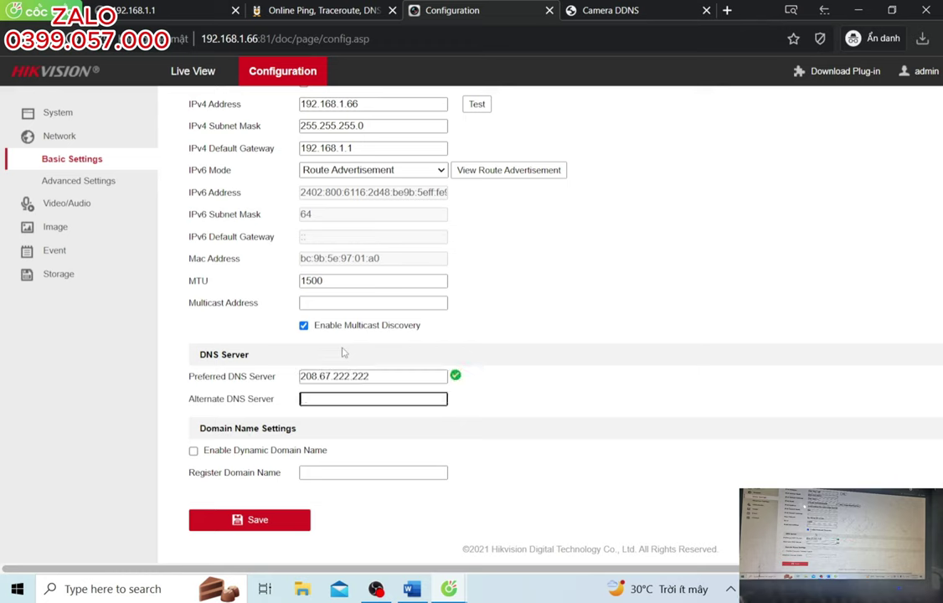
text(8.8)
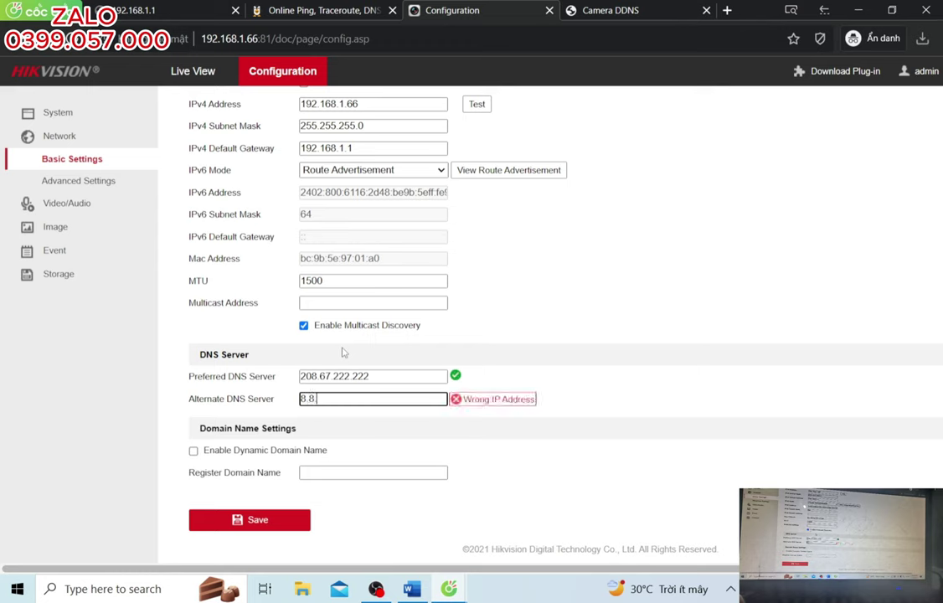
text(.8.8)
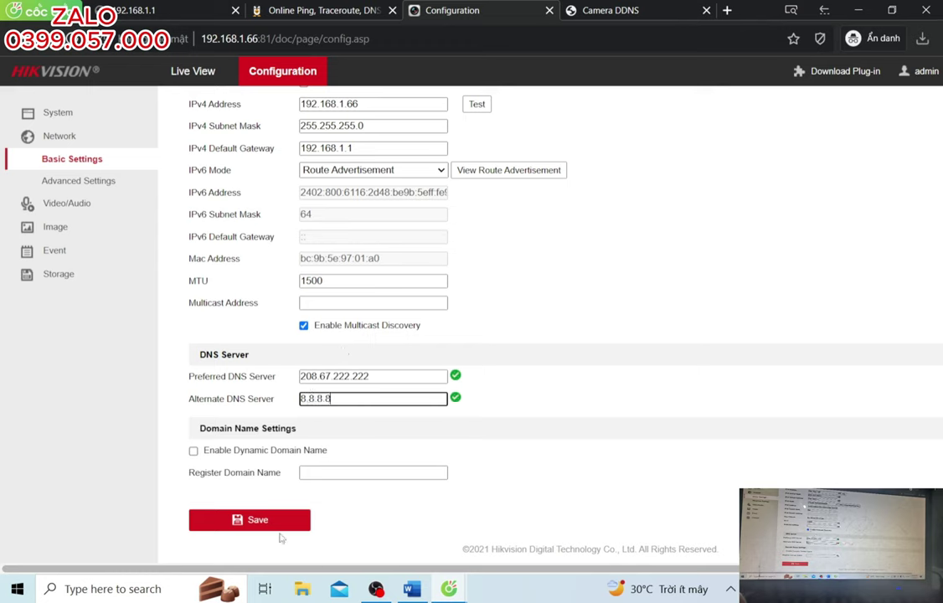
click(268, 526)
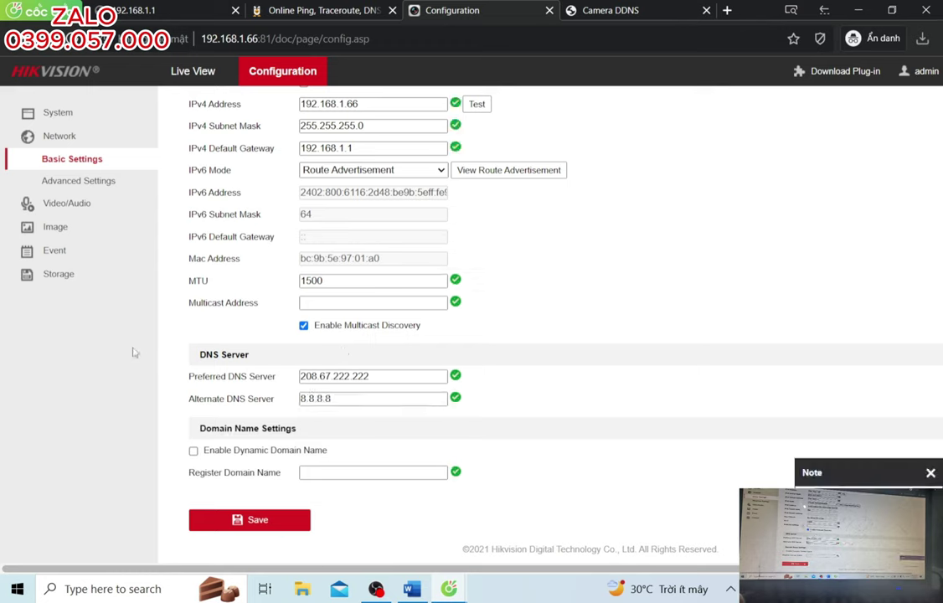
click(419, 39)
key(Return)
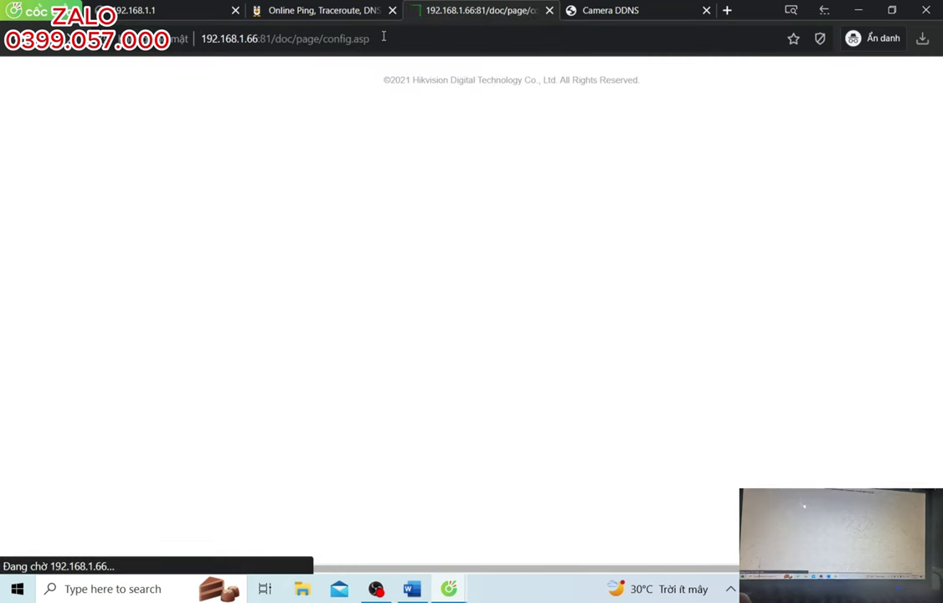
Refresh the CameraDDNS hostname list, then open the camera's DDNS settings
click(569, 10)
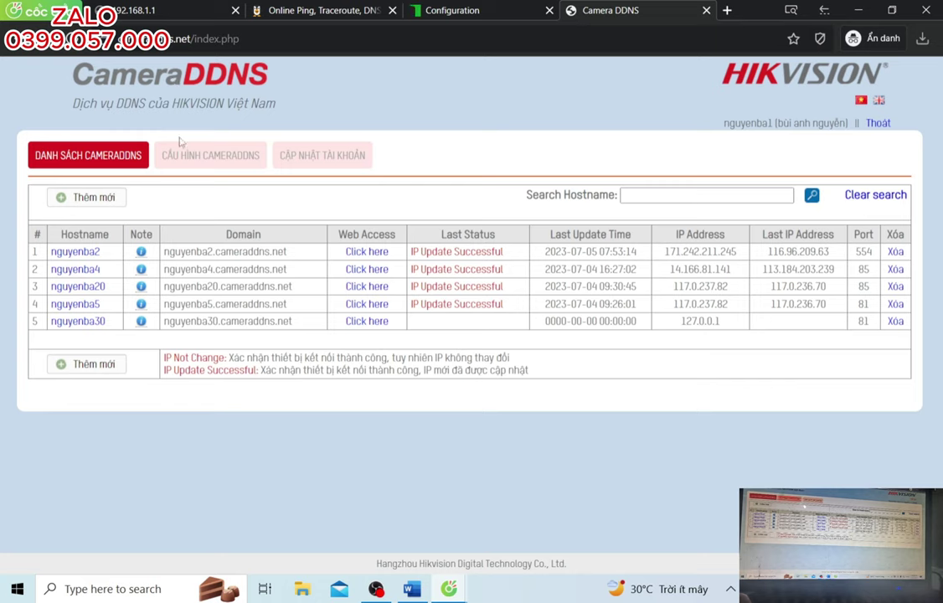
click(180, 84)
click(452, 10)
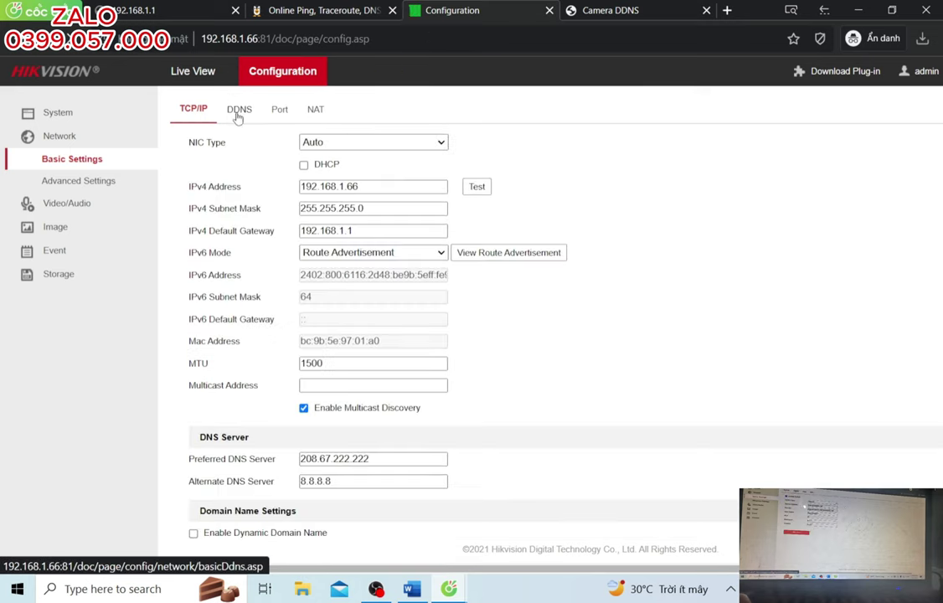
click(238, 112)
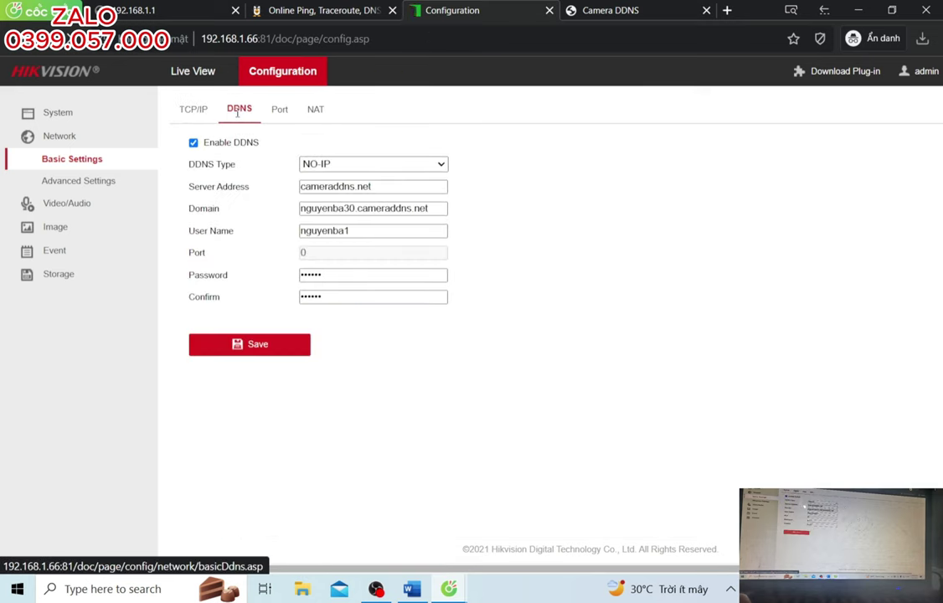
Check the online port check results, then return to DDNS and edit the User Name field
click(610, 10)
click(325, 10)
click(452, 10)
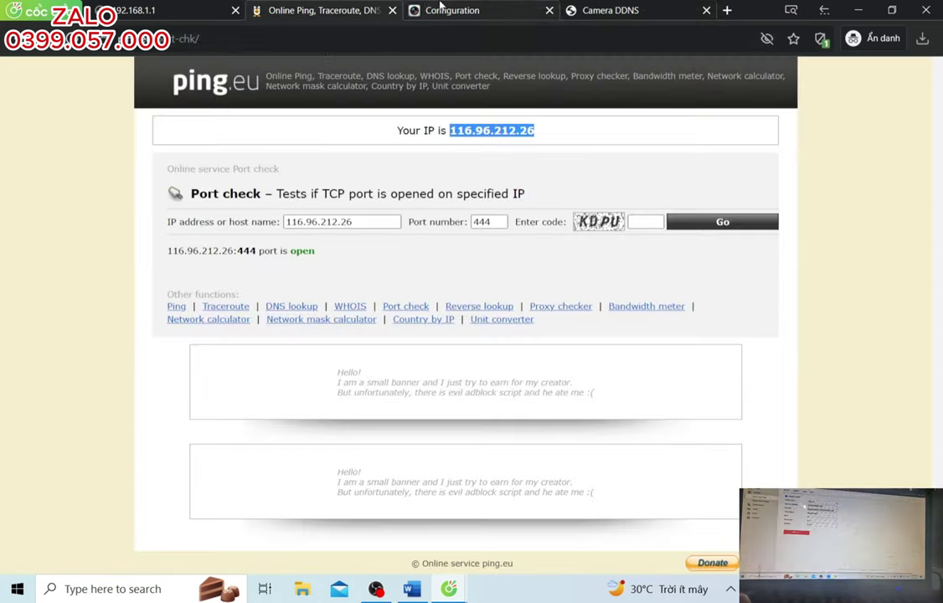
click(306, 233)
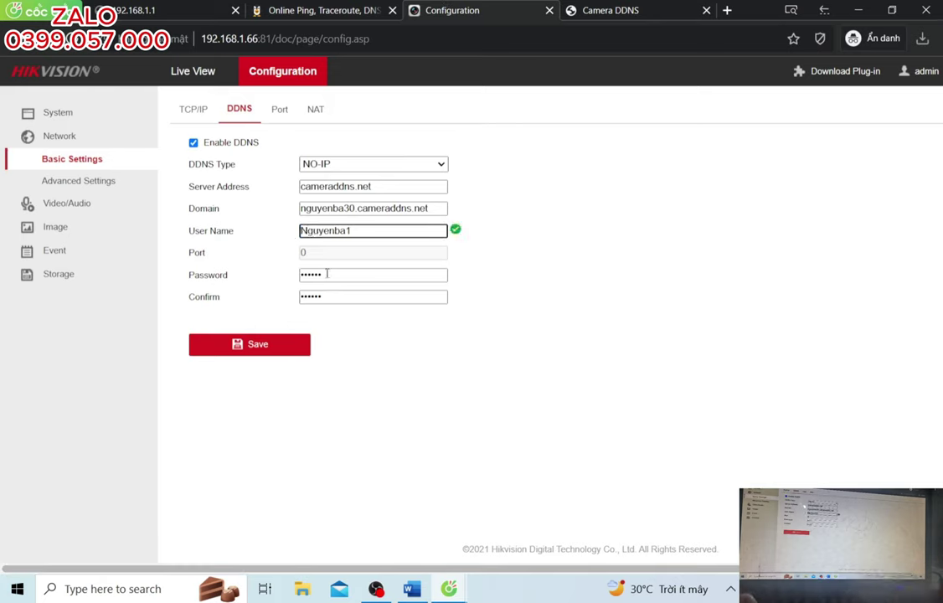
Save DDNS with the capitalised user name, reload the configuration page, and refresh the CameraDDNS list
click(244, 355)
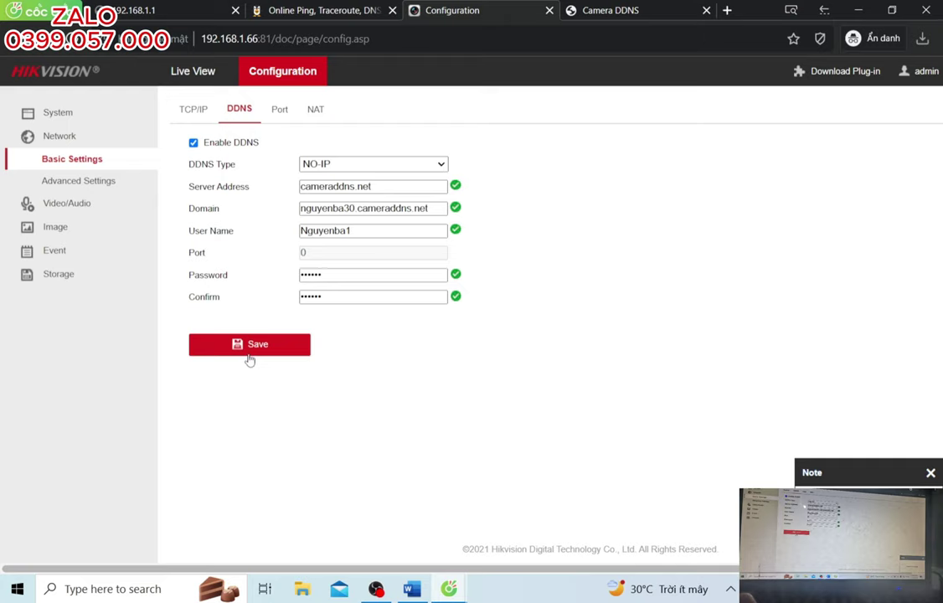
click(346, 48)
key(Return)
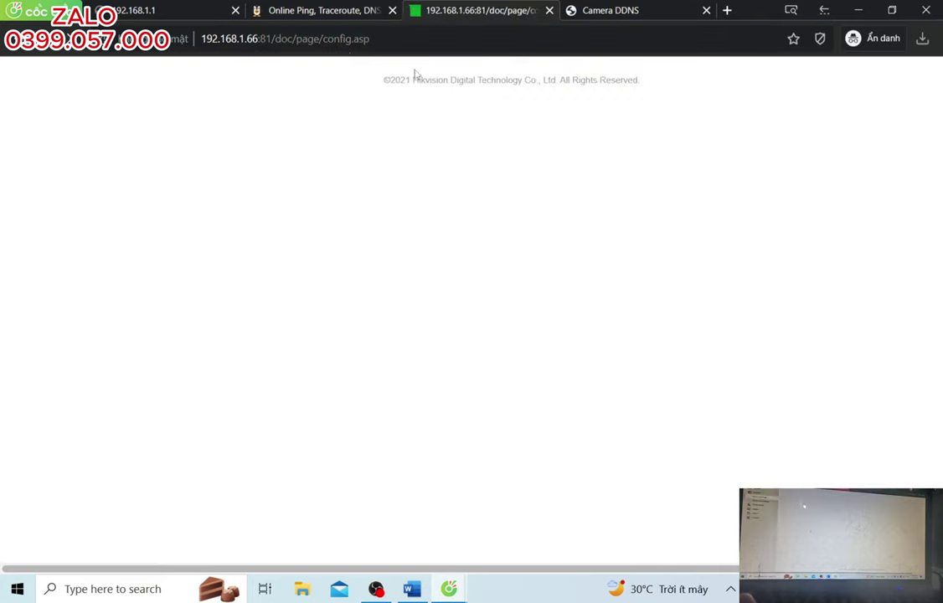
key(ctrl+Tab)
click(187, 80)
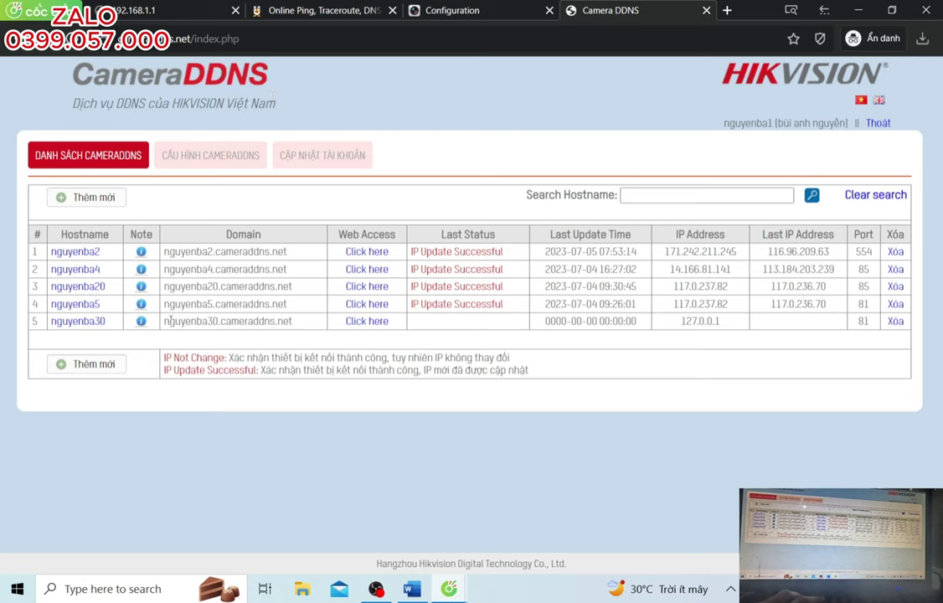
Copy the row 5 domain from the CameraDDNS hostname list
drag(166, 321, 294, 322)
right_click(255, 320)
click(284, 331)
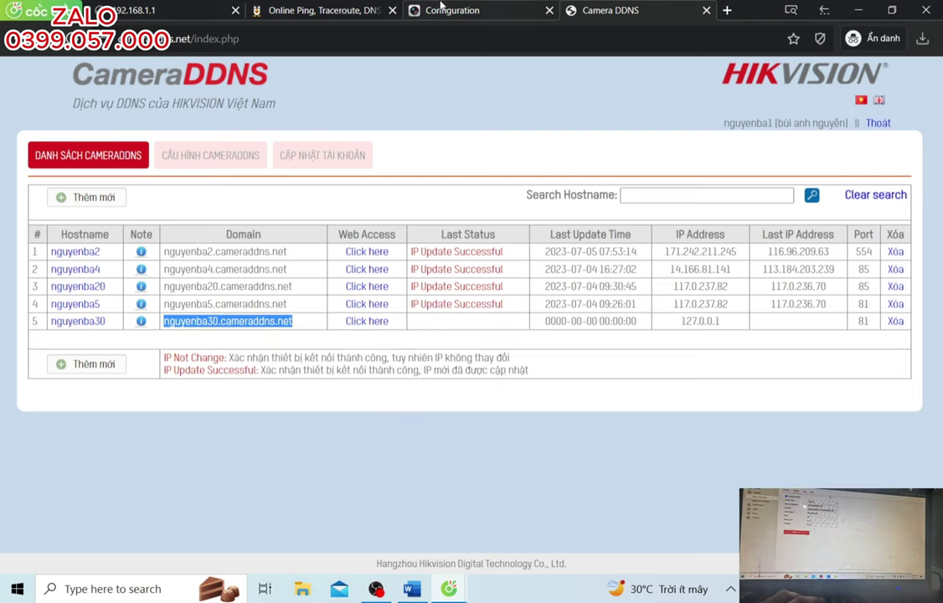
Paste the copied domain as plain text into the camera's DDNS Domain field and save
click(441, 8)
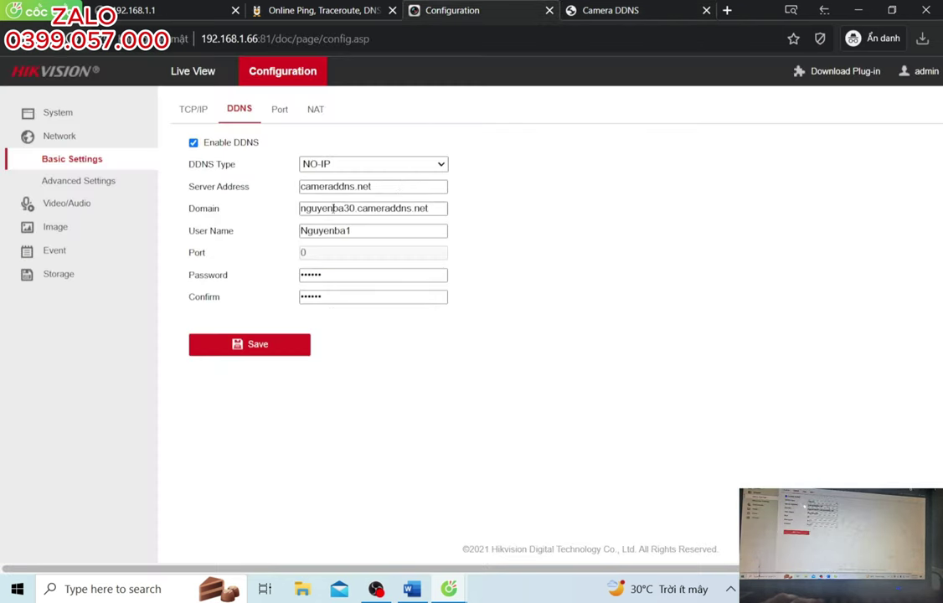
drag(415, 213, 301, 209)
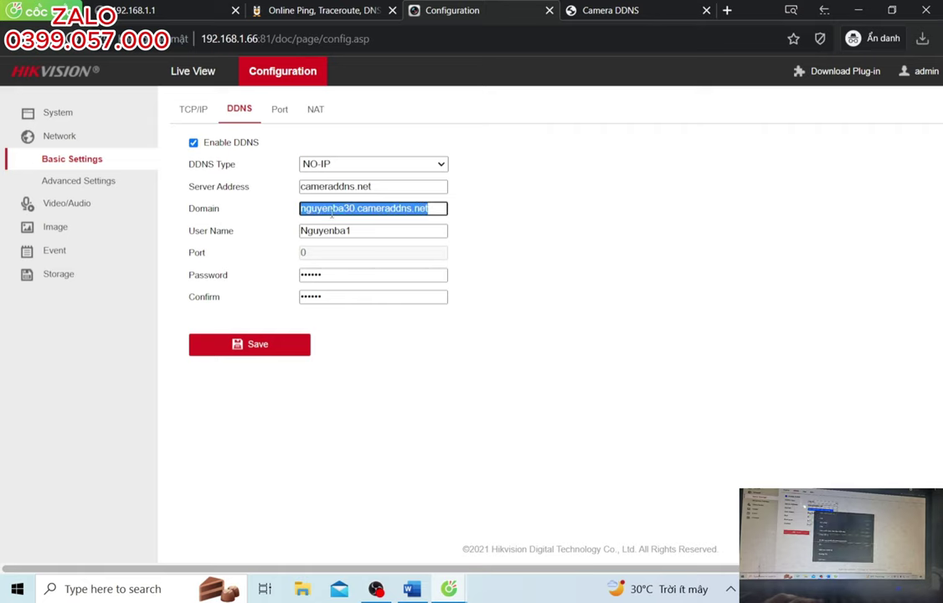
right_click(332, 211)
click(378, 329)
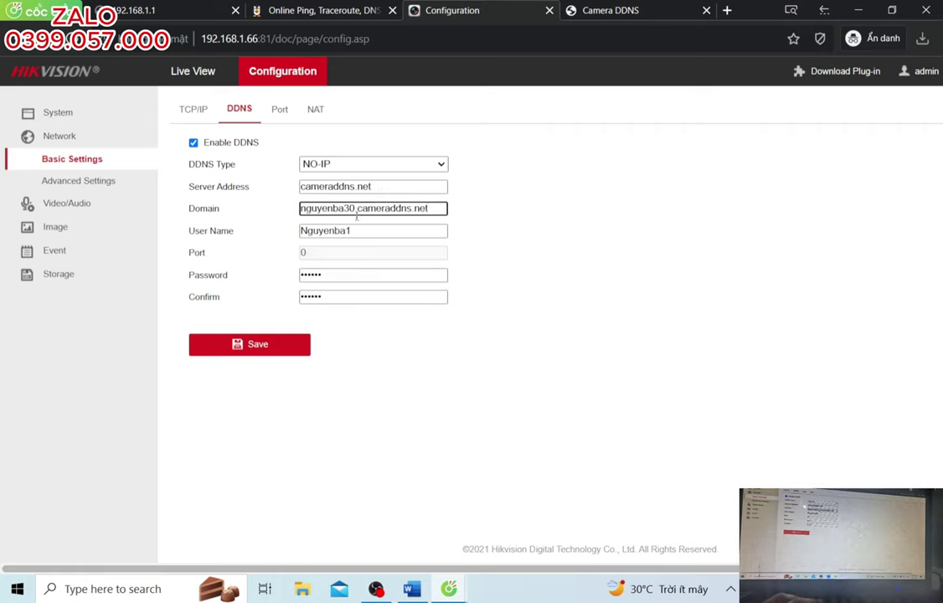
drag(357, 209, 218, 193)
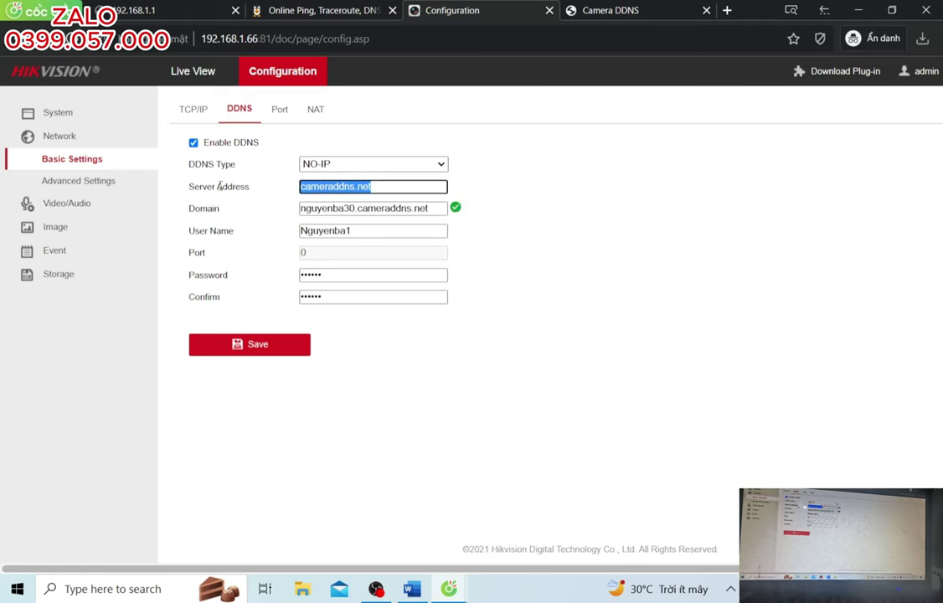
key(Right)
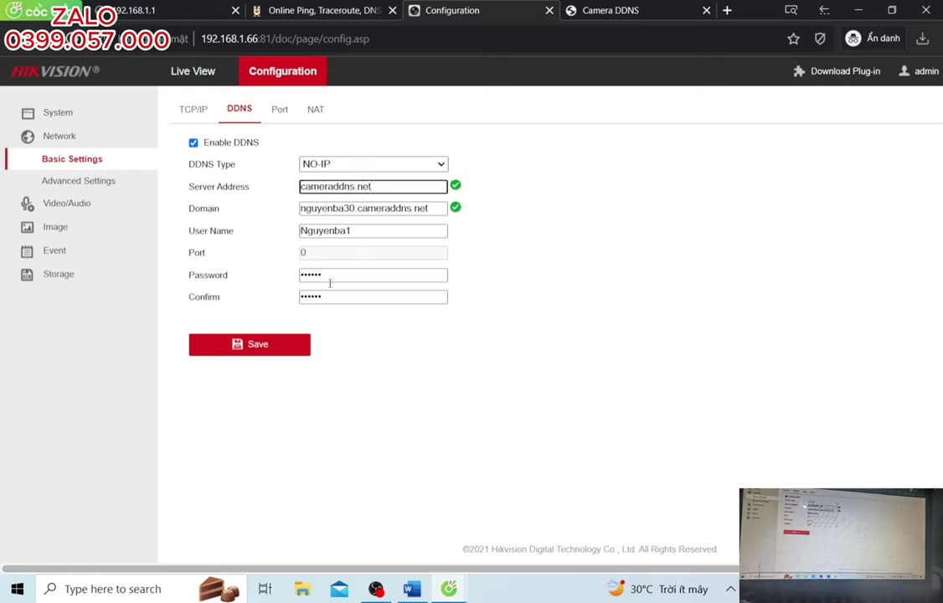
click(268, 345)
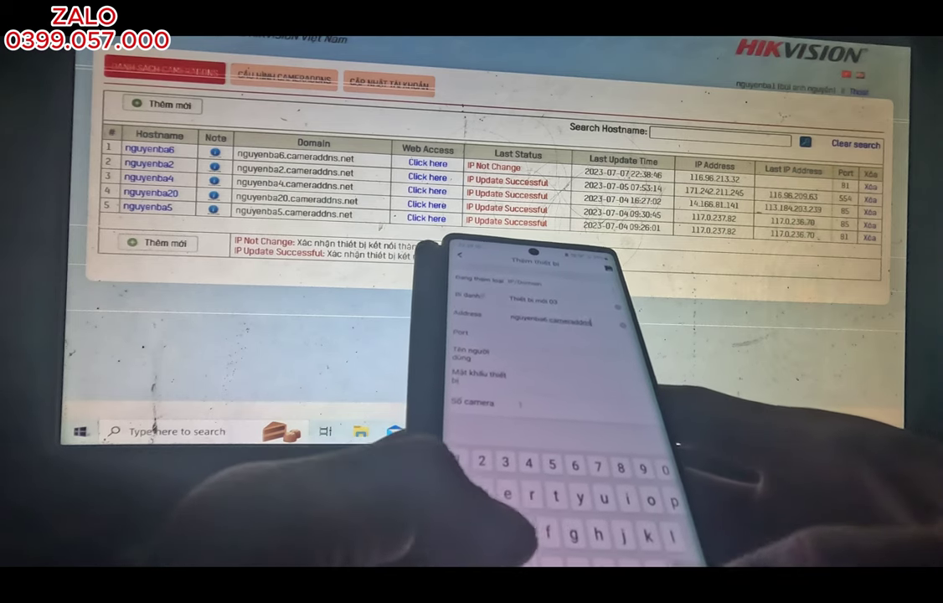
Finish the cameraddns.net domain, enter port 81 and user name admin
text(et)
click(520, 334)
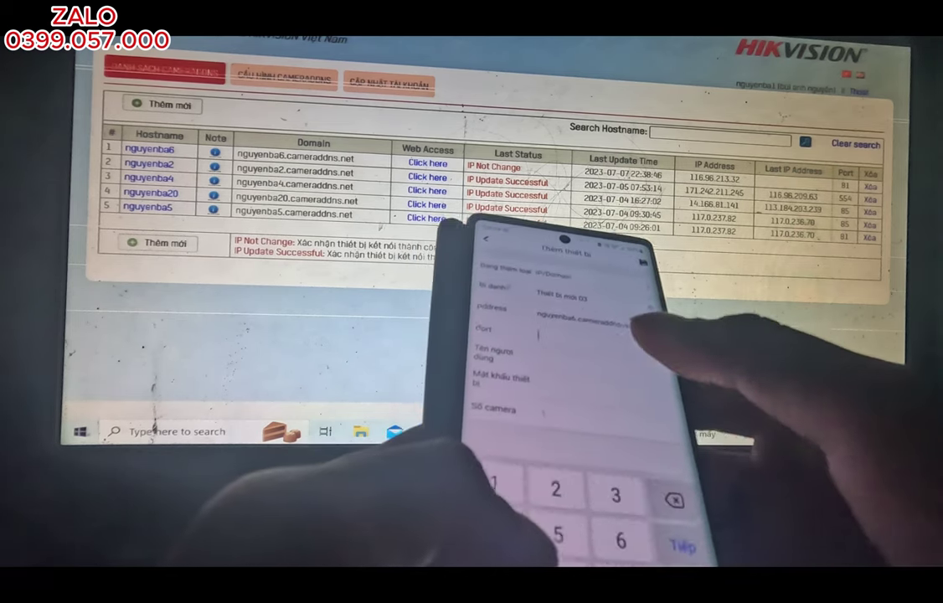
text(81)
click(549, 362)
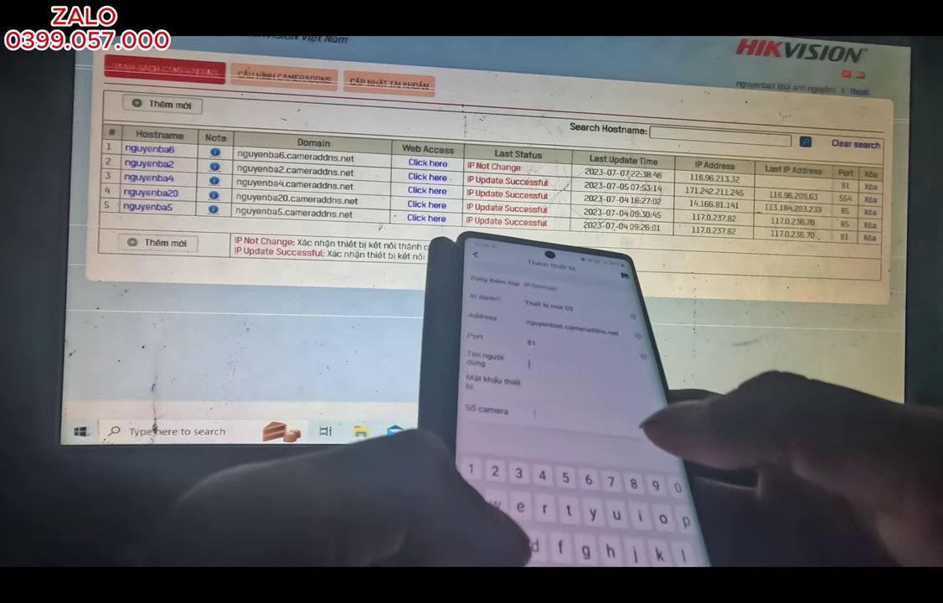
text(admin)
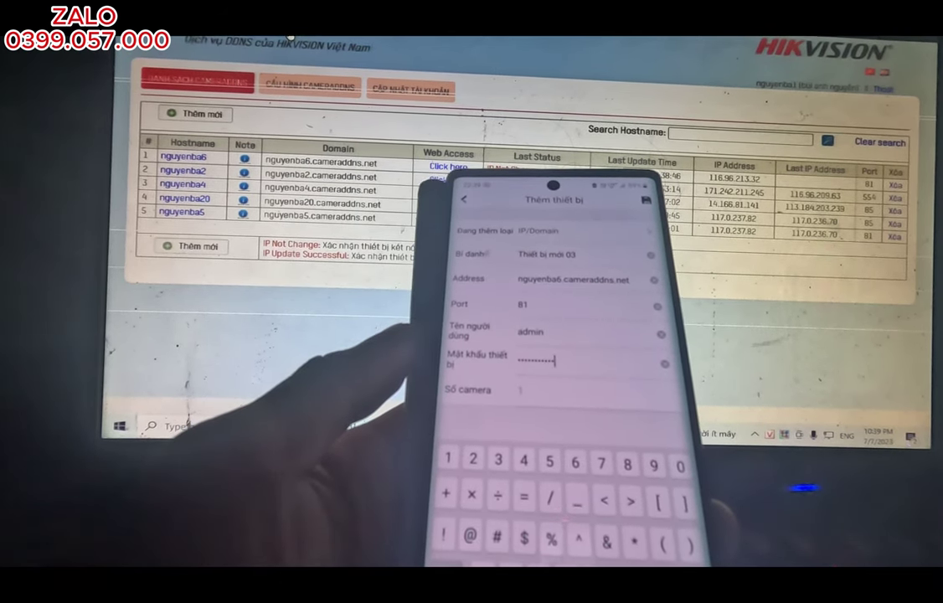
Change the port to 8000 and save the new device
click(527, 304)
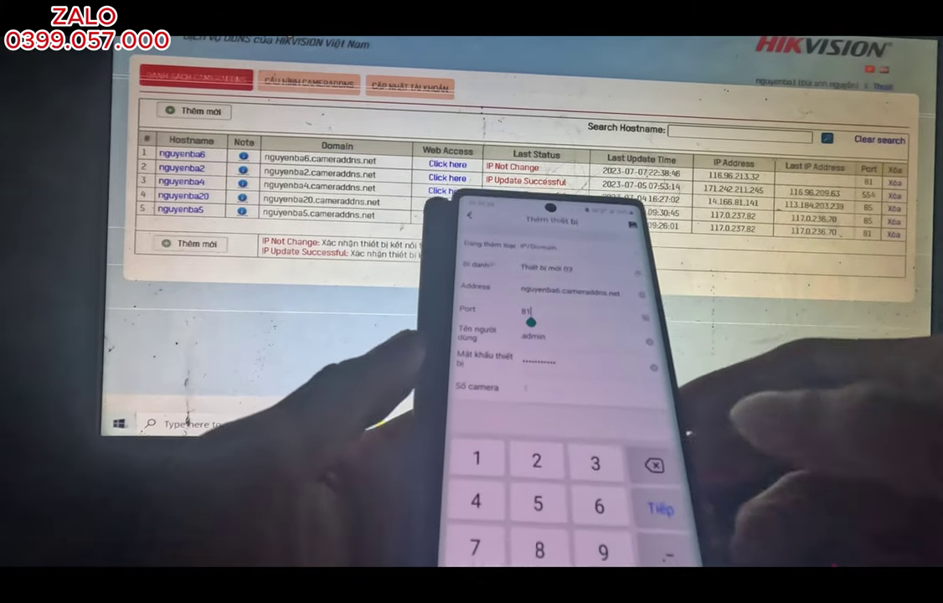
key(BackSpace)
text(000)
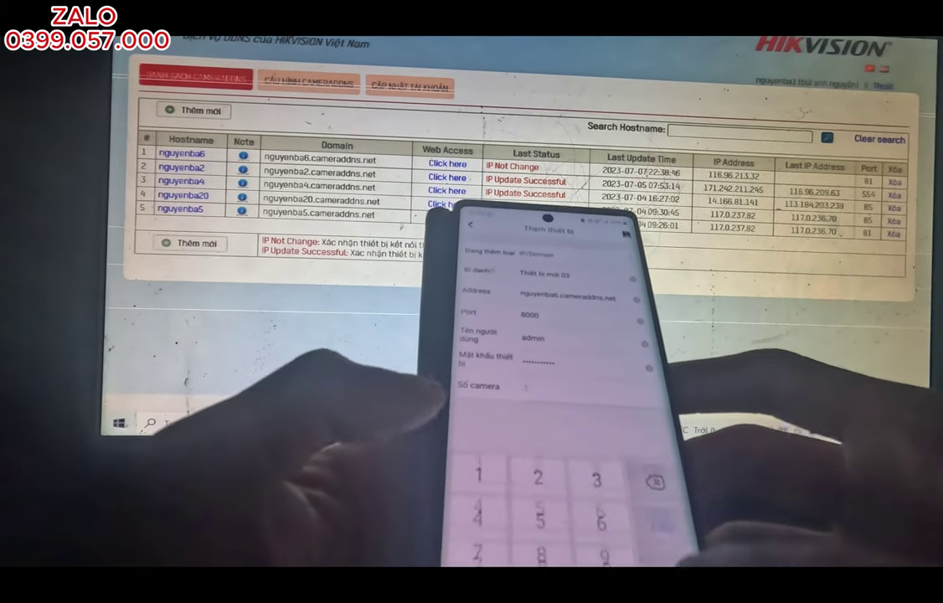
click(625, 234)
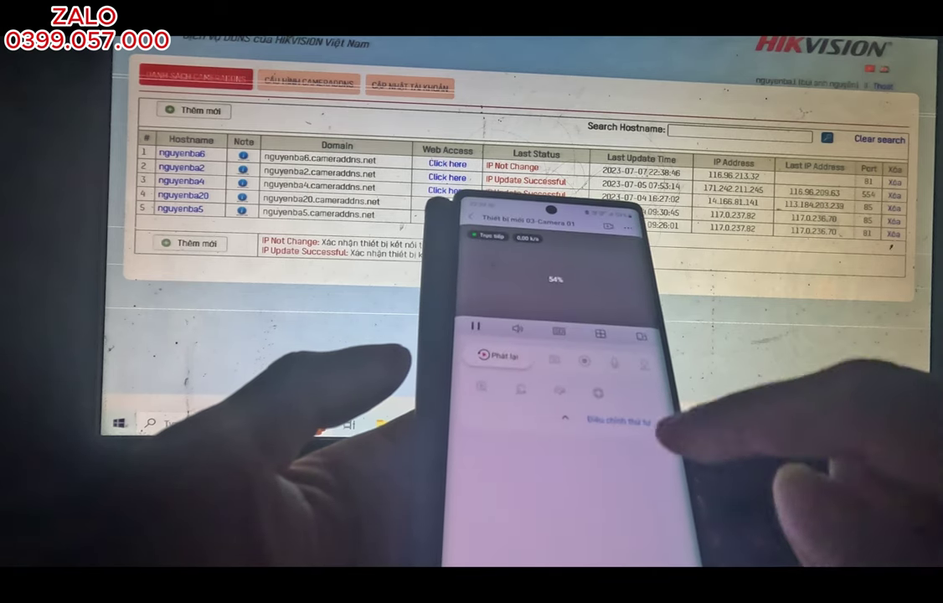
Watch the camera's live view full-screen in landscape with playback controls shown
click(647, 337)
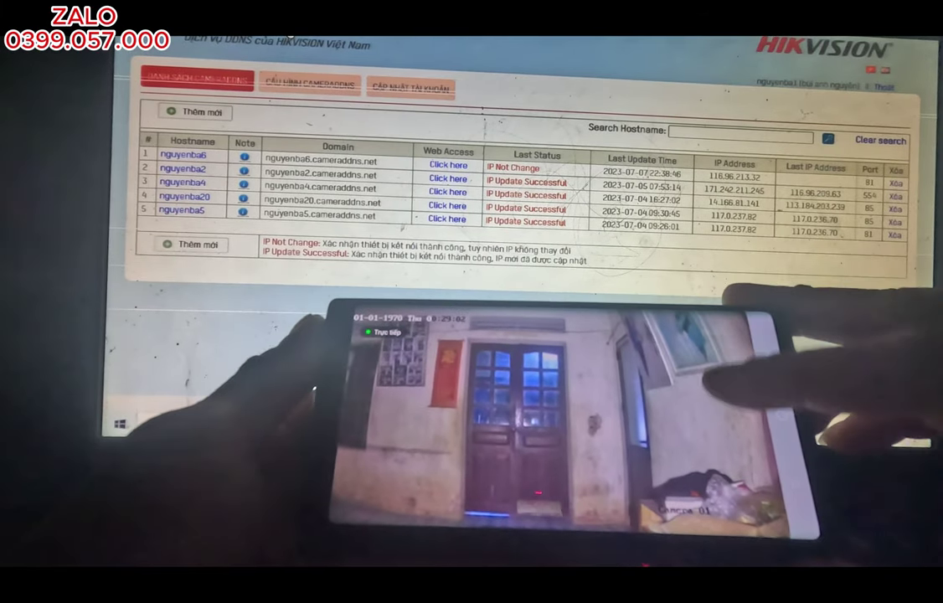
click(402, 394)
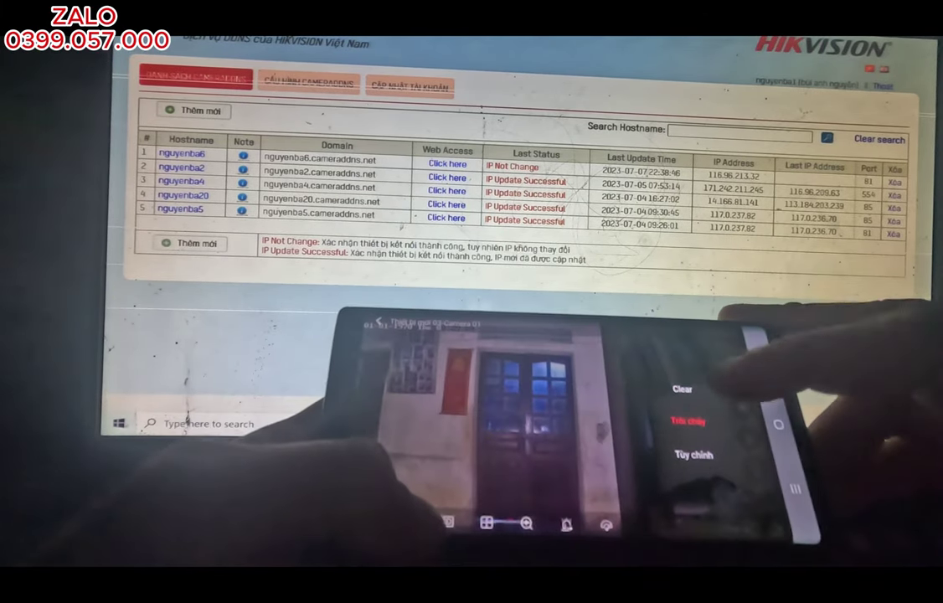
click(679, 392)
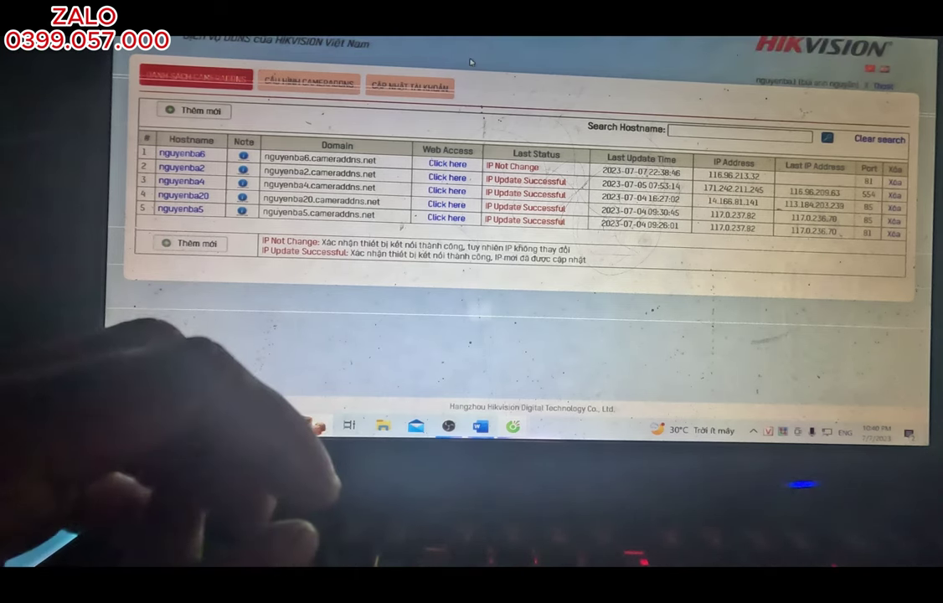
click(252, 33)
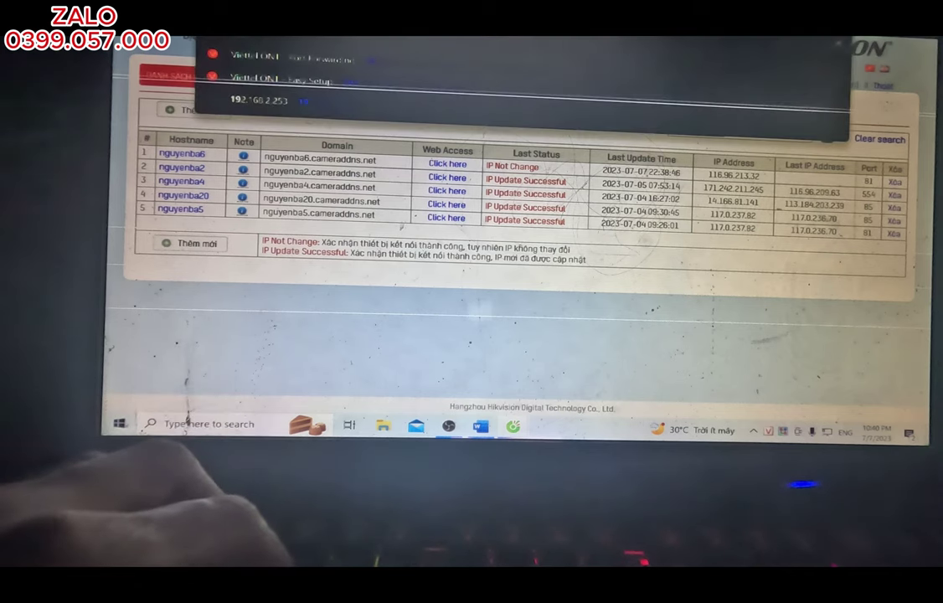
click(398, 273)
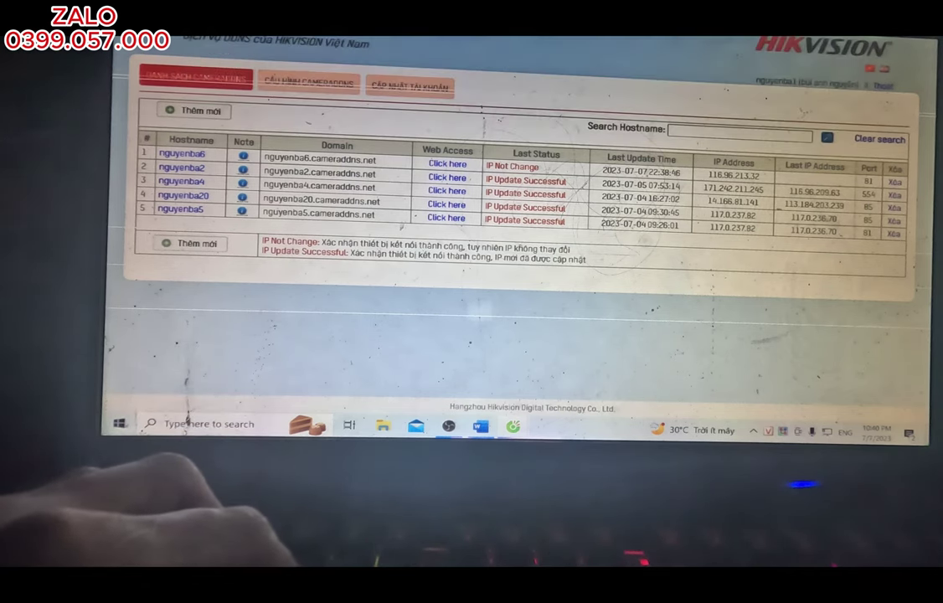